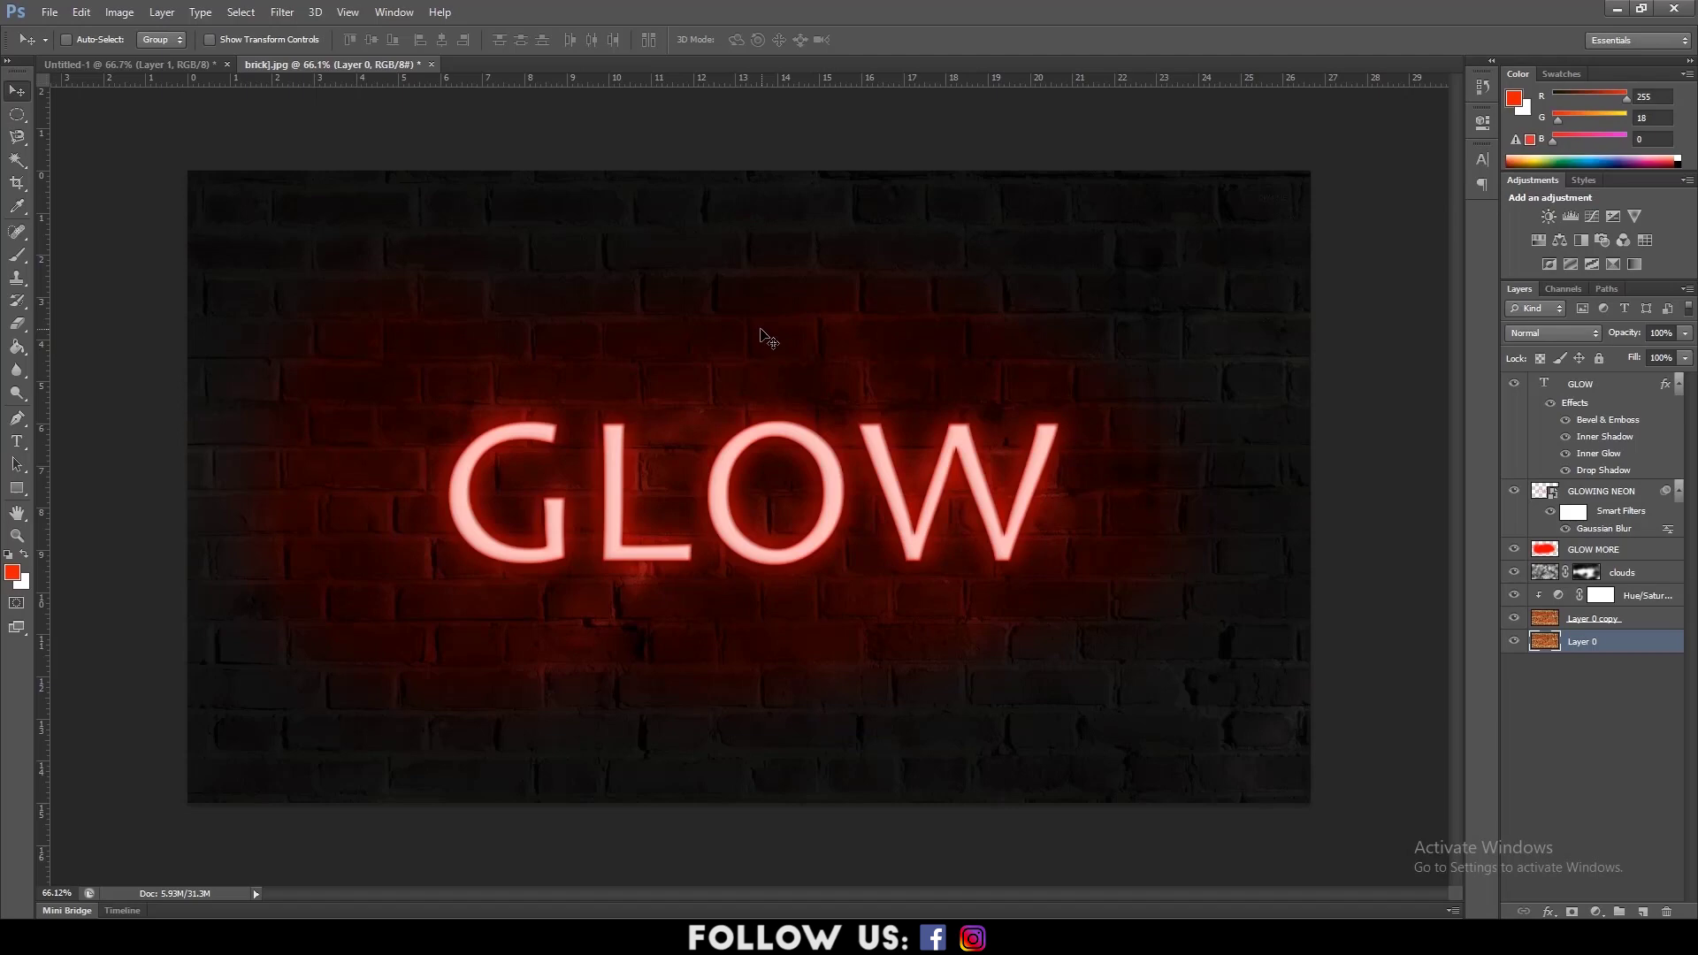
- Switch to the Untitled-1 document with the plain brick-wall photo
click(162, 67)
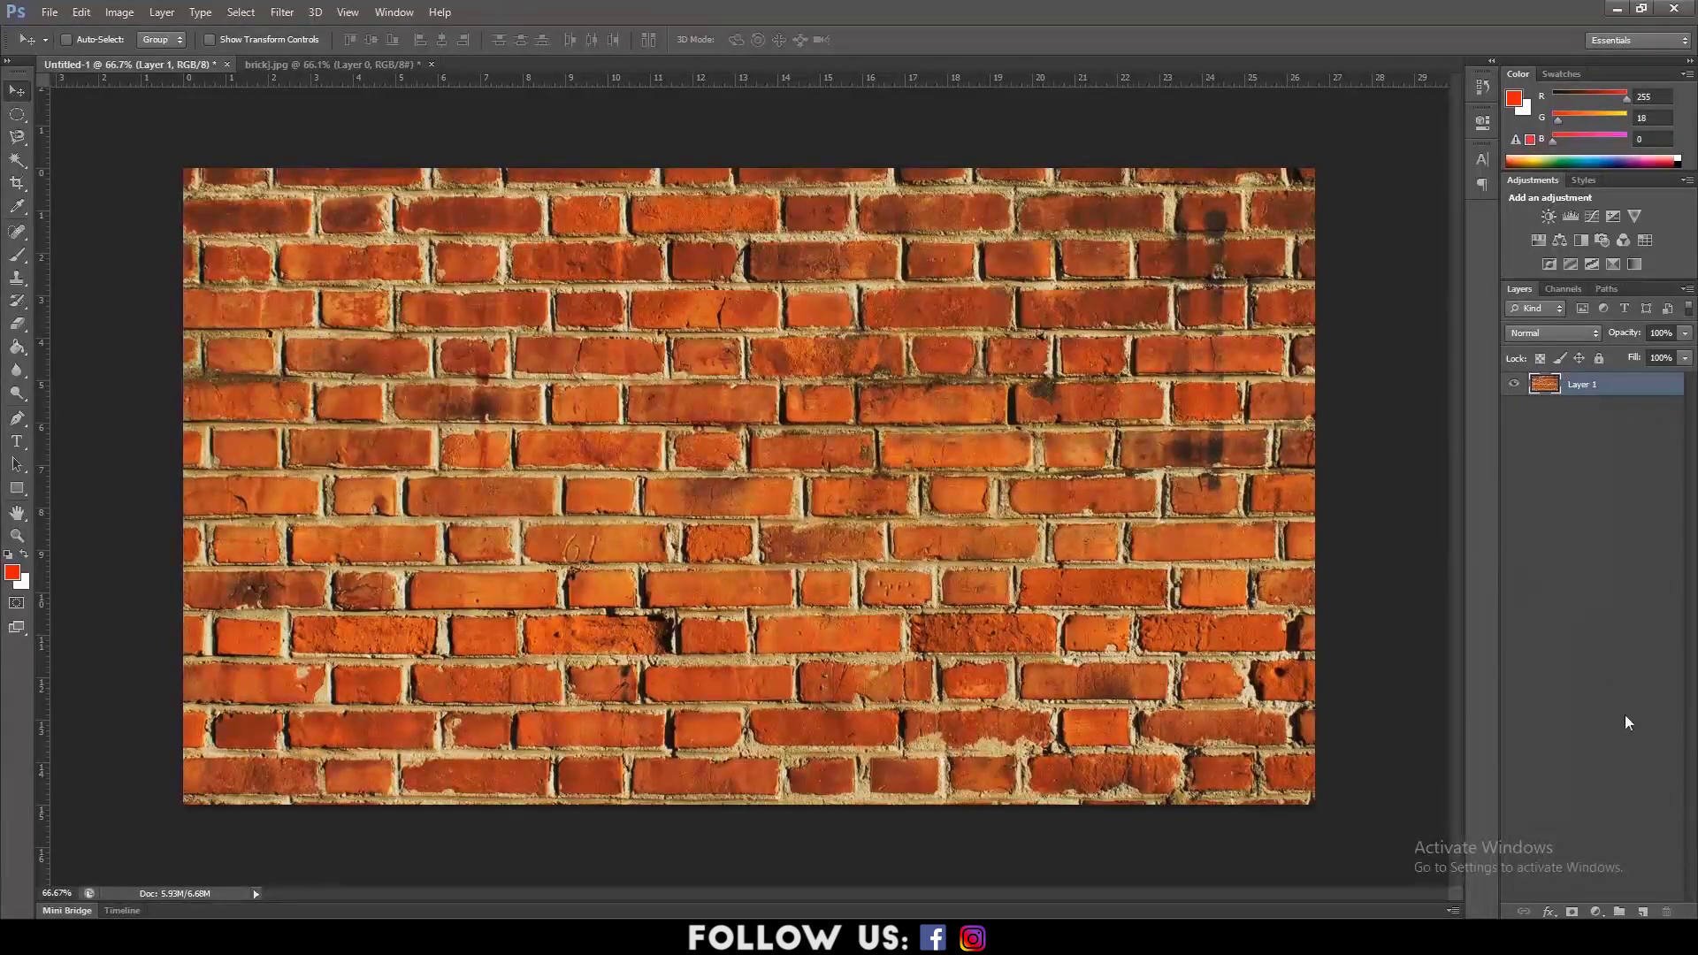
- Add a Hue/Saturation adjustment clipped to Layer 1 with Saturation -92 and near-black Lightness
click(1596, 912)
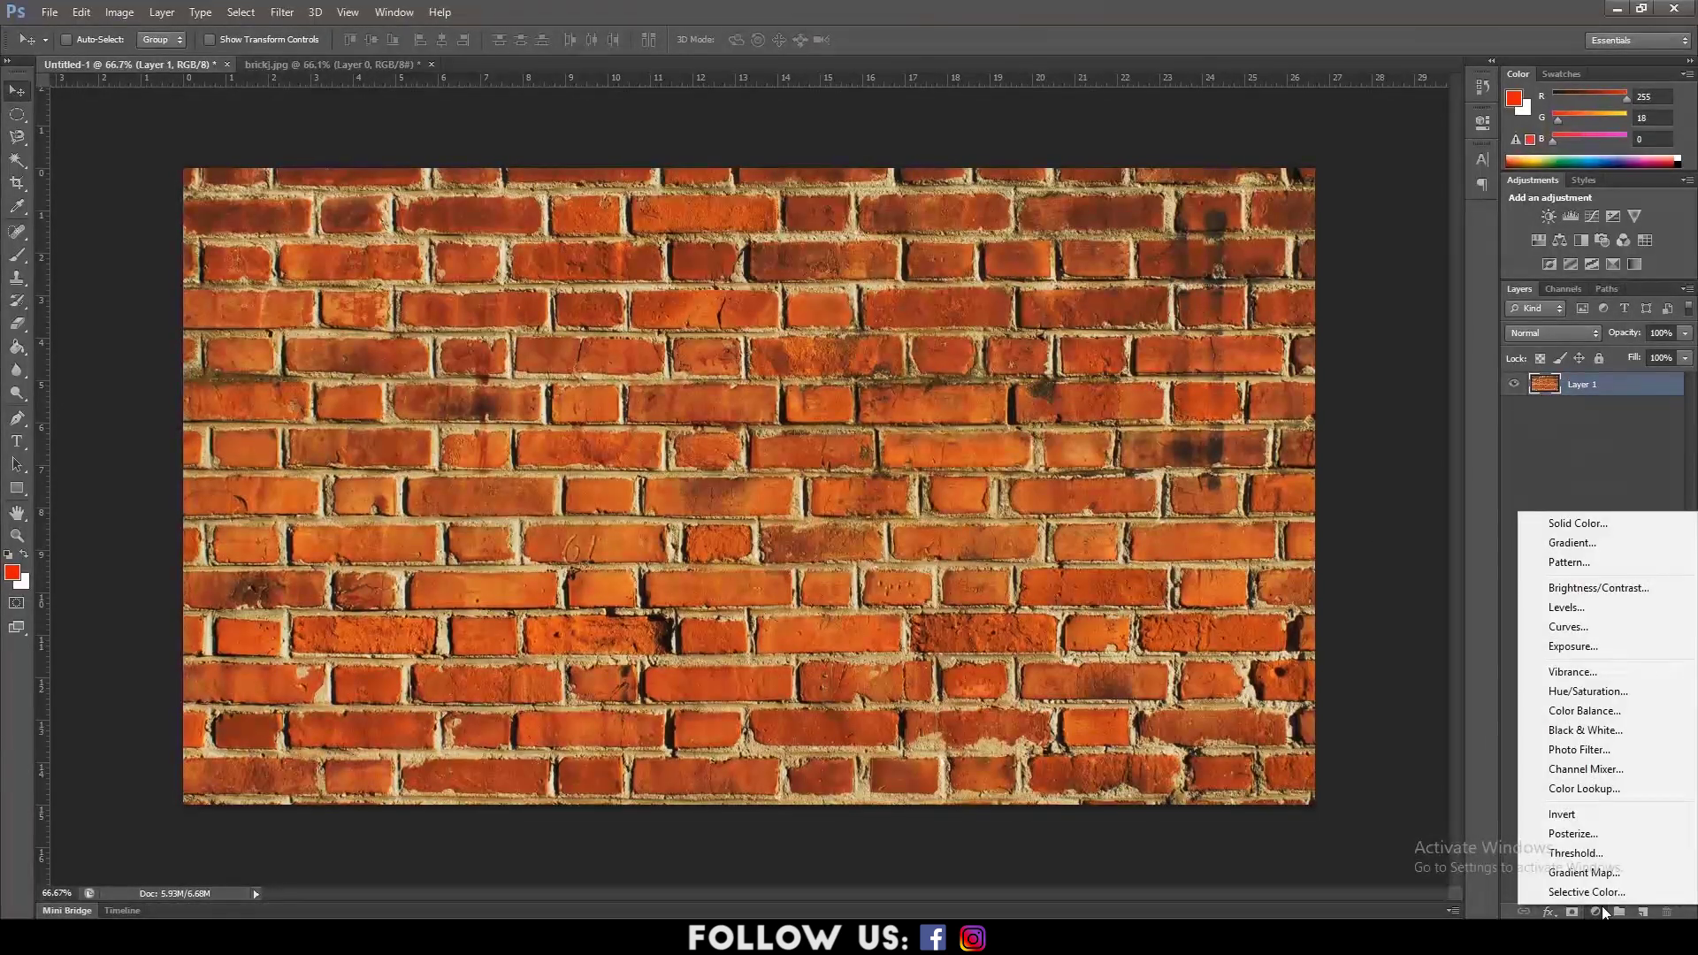
click(1585, 692)
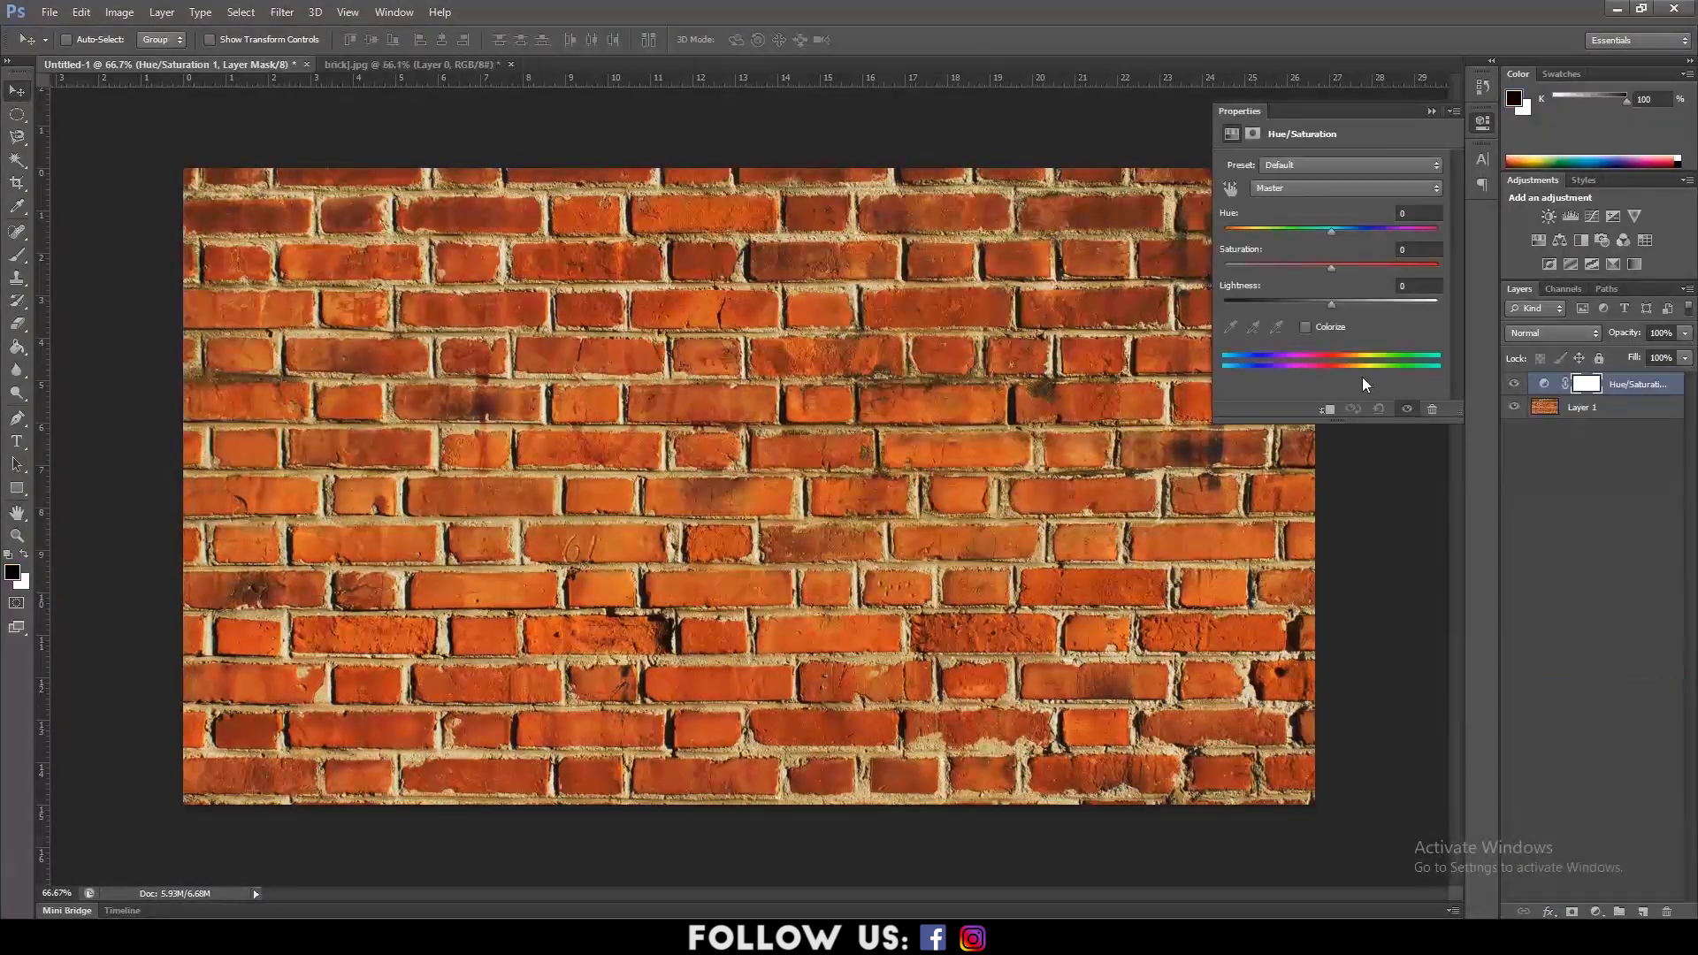
click(1329, 409)
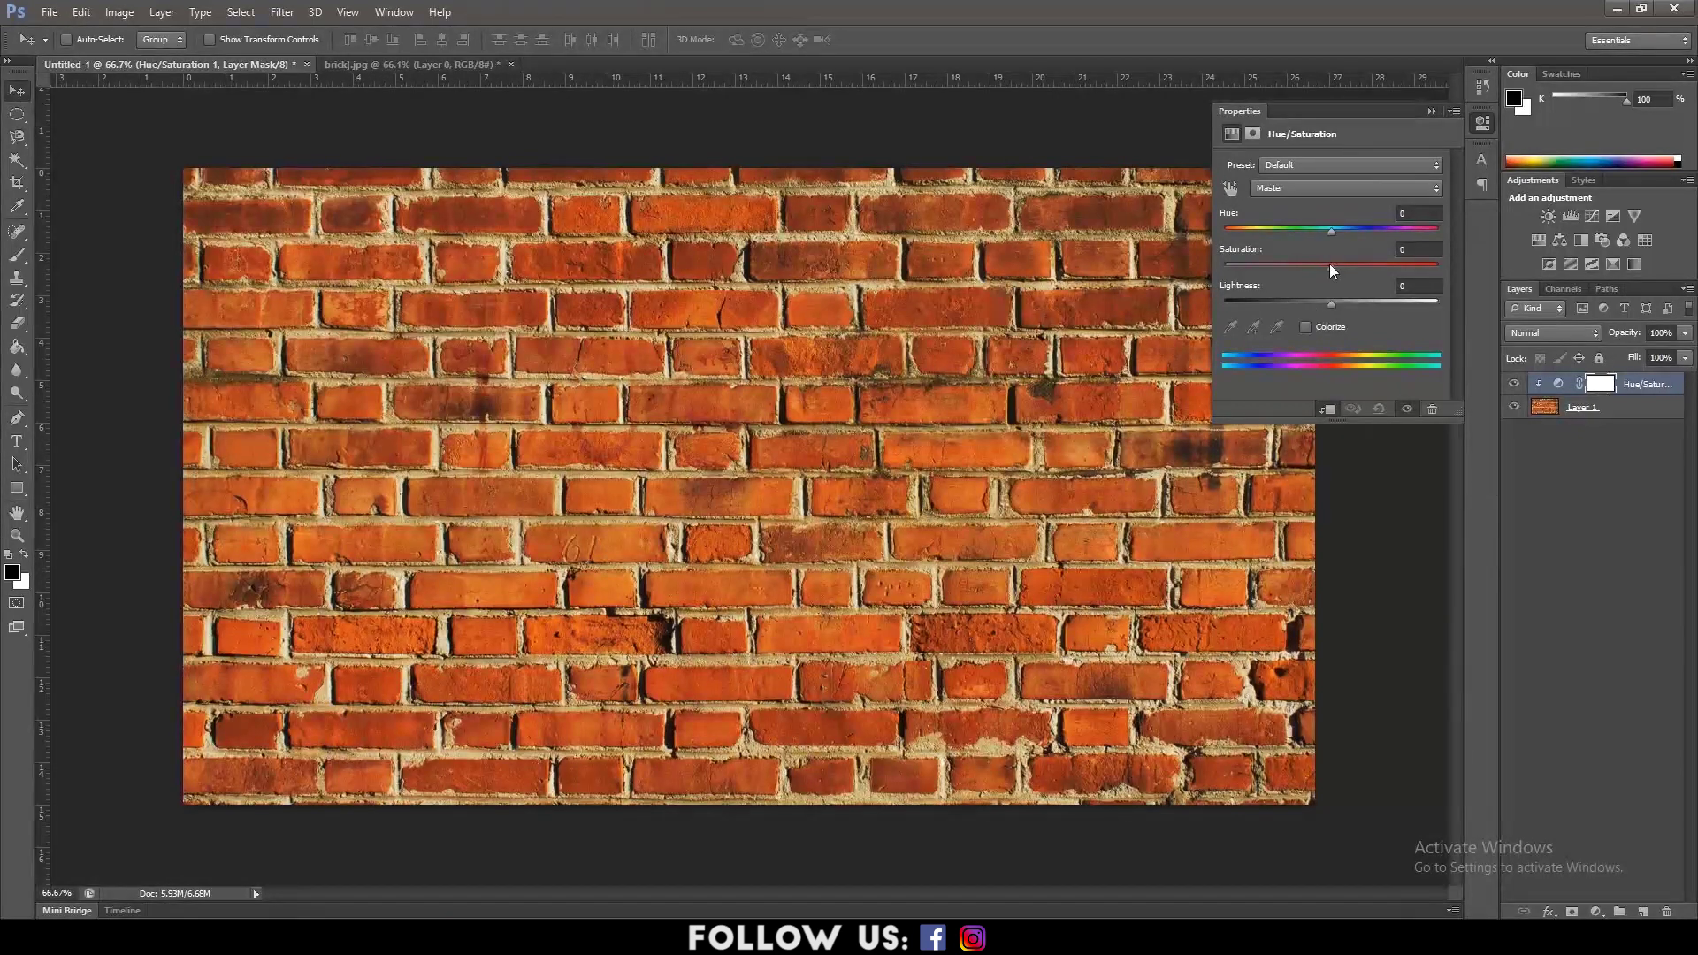
drag(1330, 265, 1235, 317)
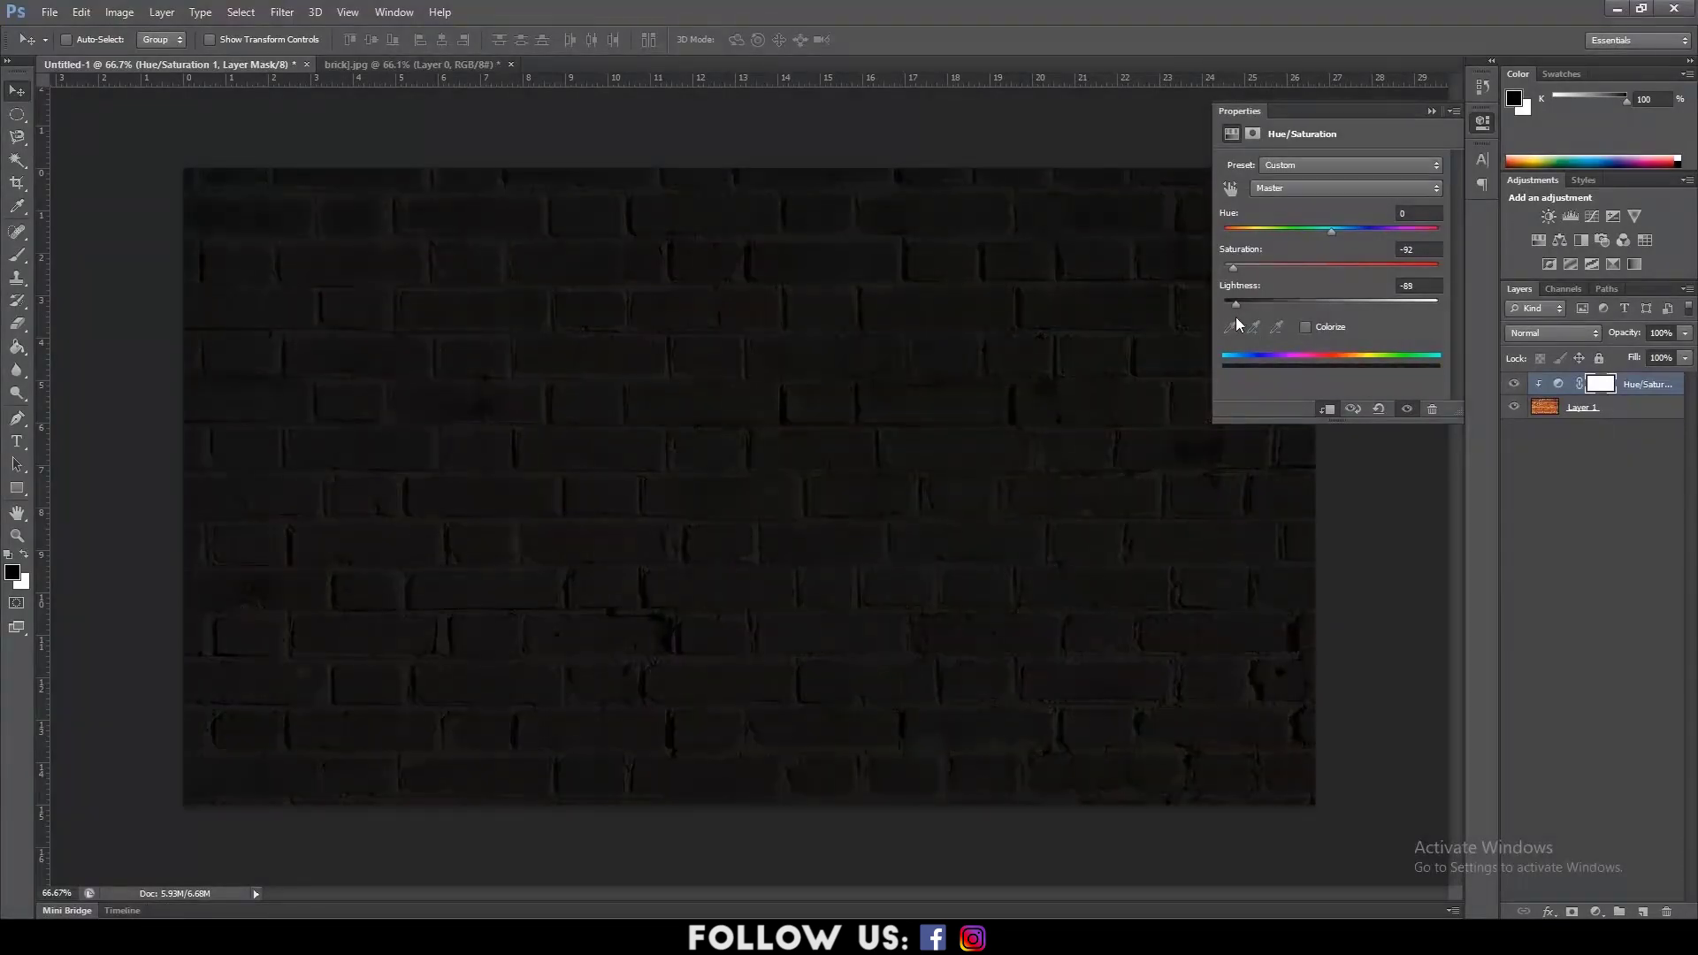
click(1430, 111)
- Set the foreground colour to black and the background colour to white
click(12, 573)
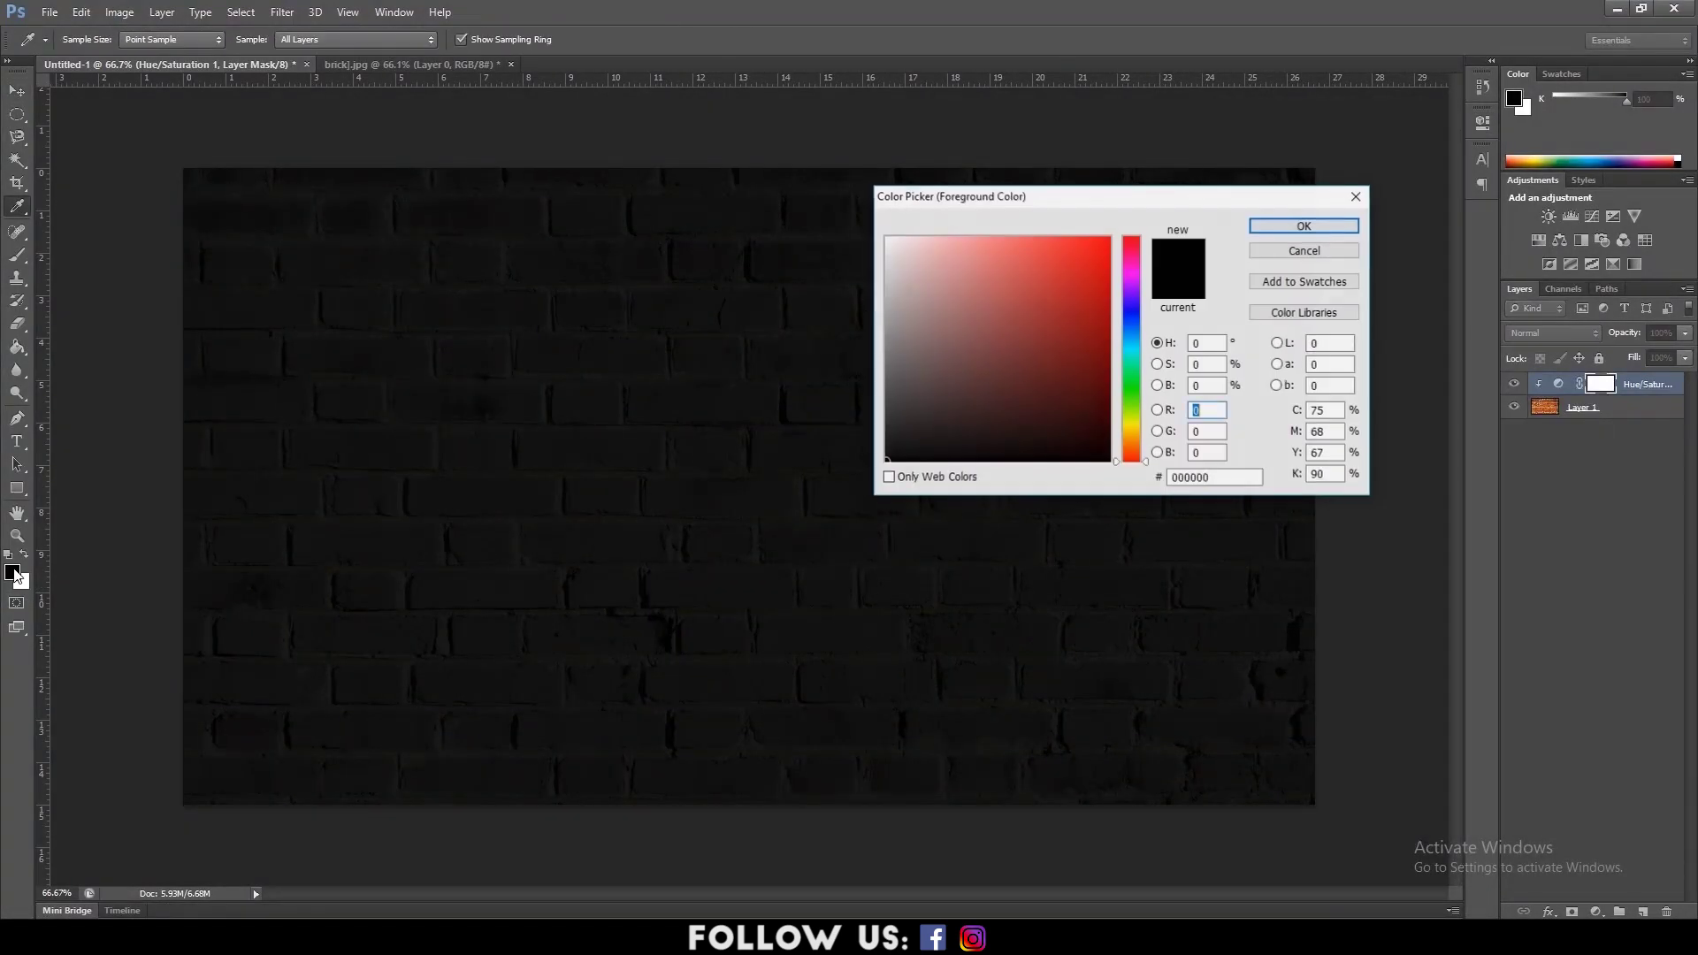
click(1276, 232)
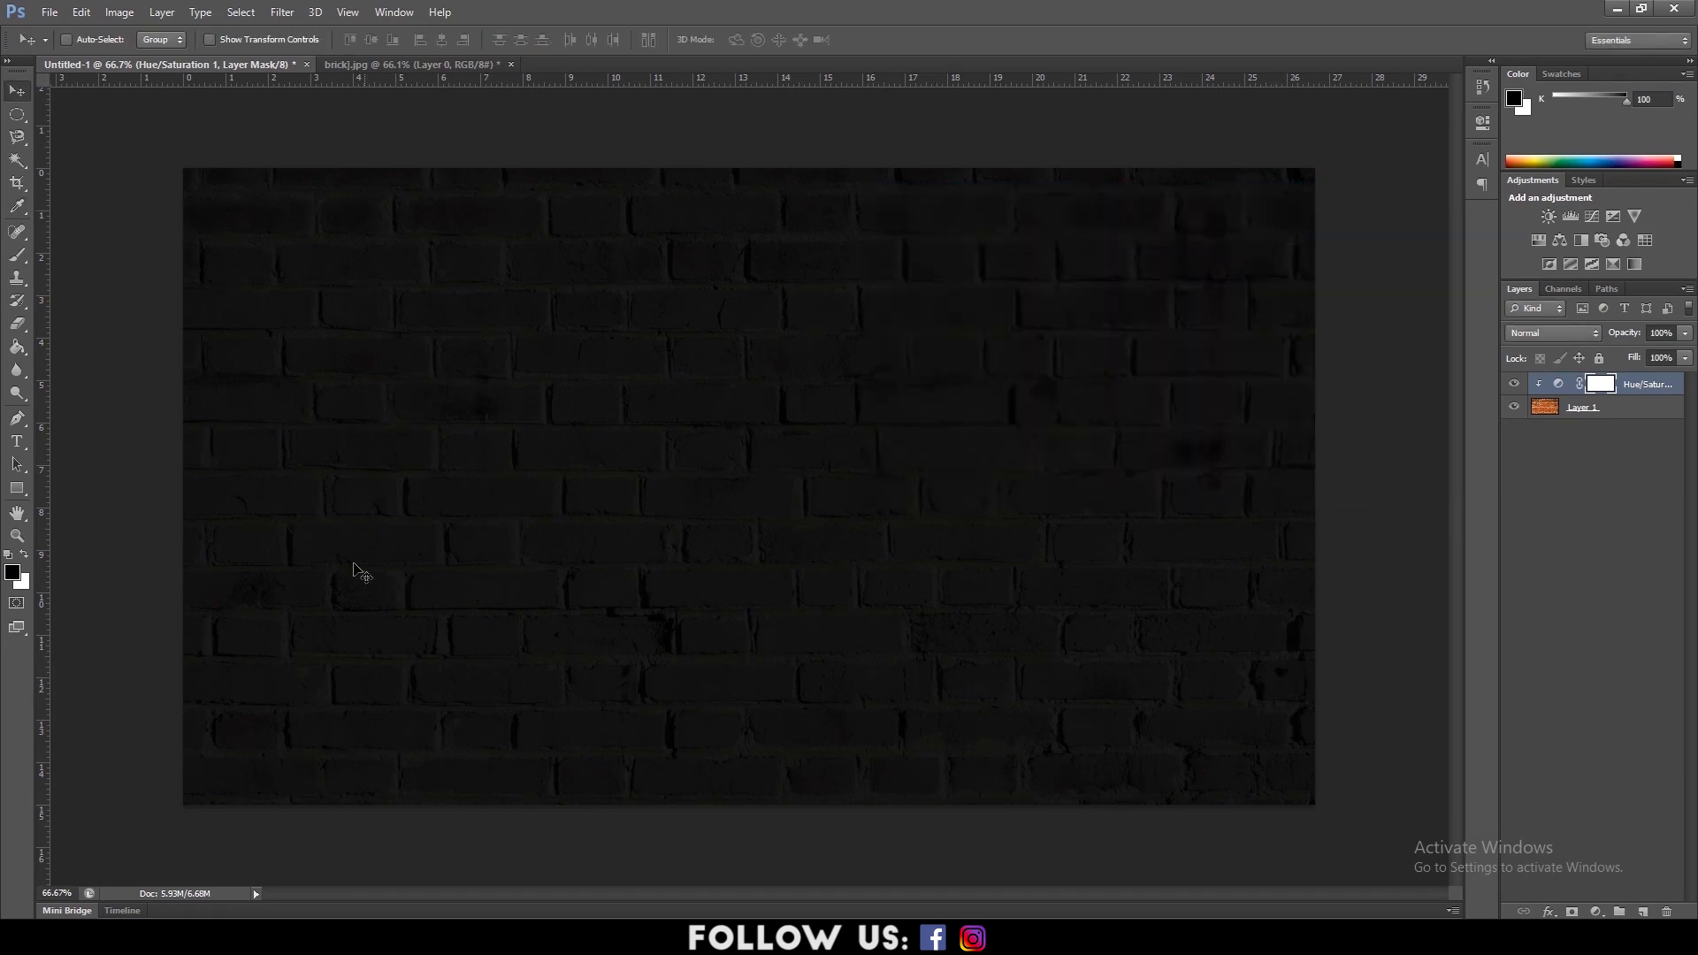
click(22, 584)
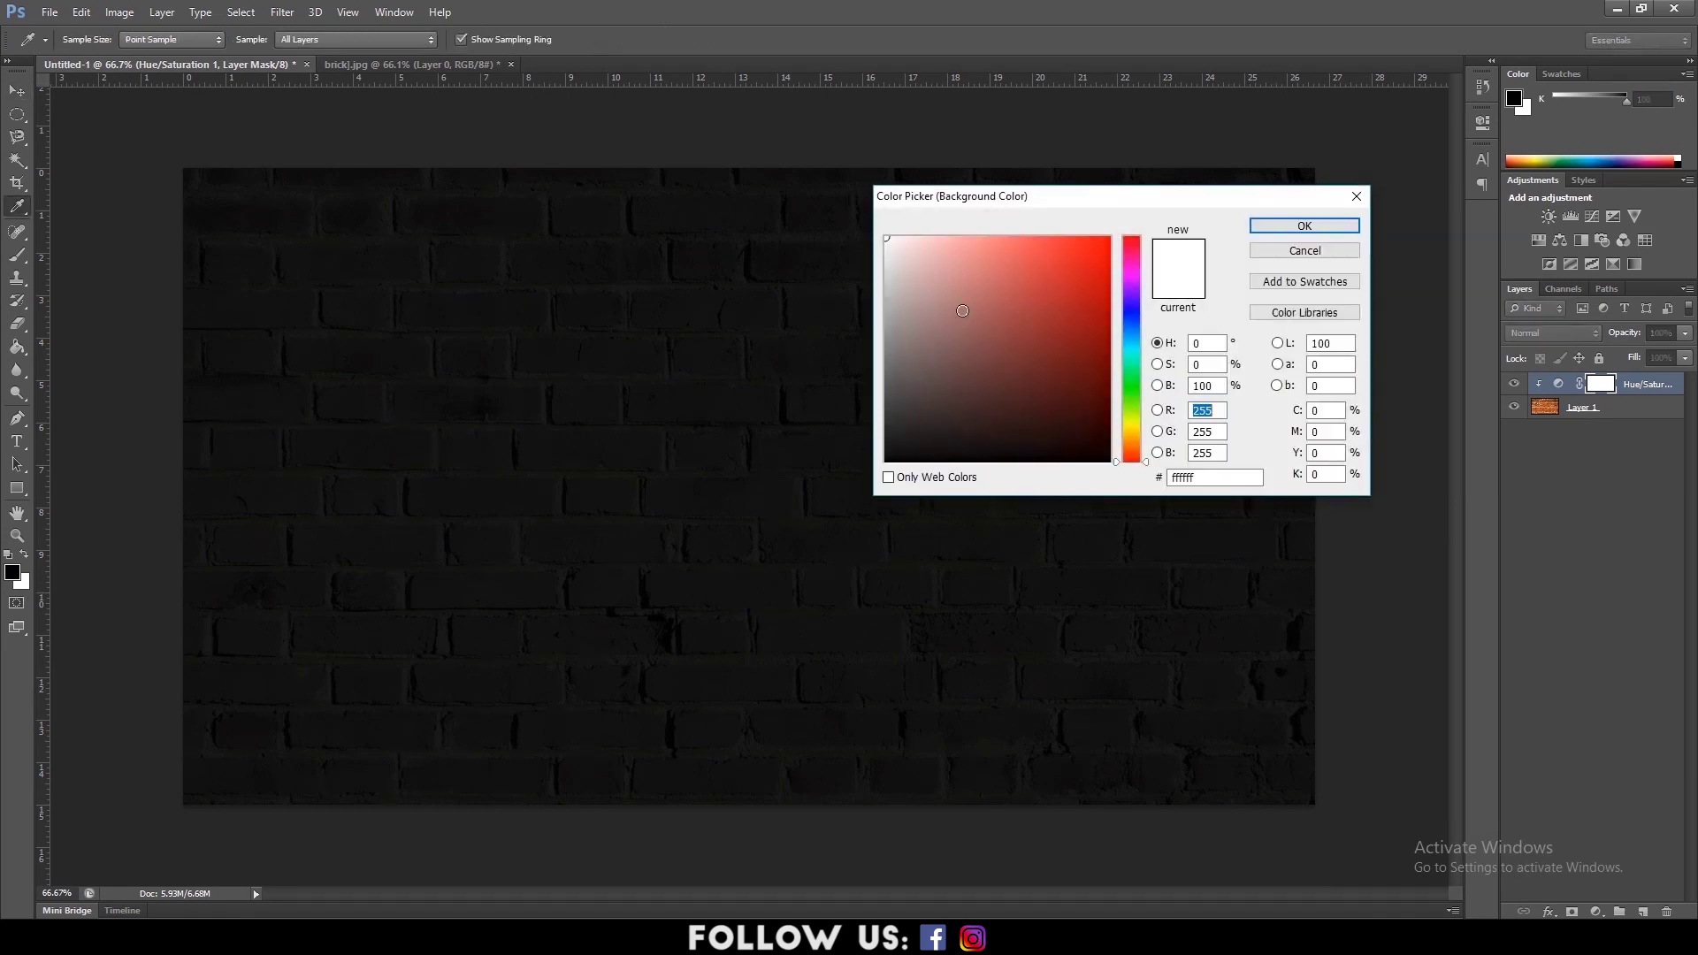
click(1272, 230)
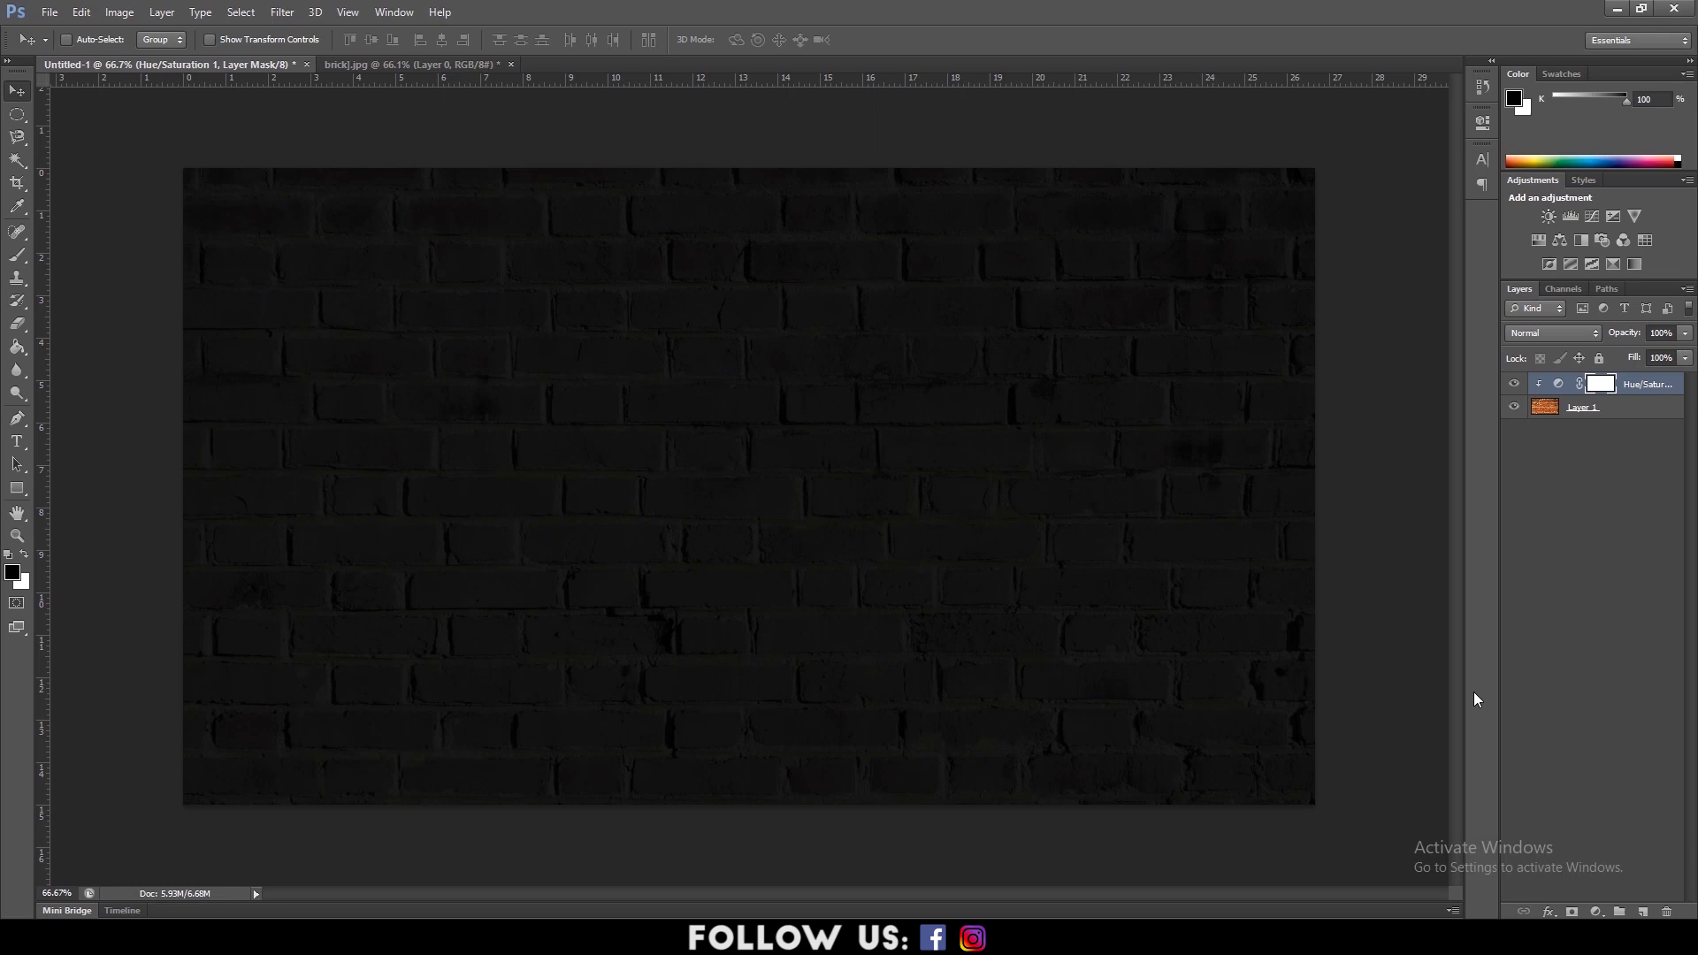
- Add a new layer named CLOUDS and reset colours to black and white
click(1642, 912)
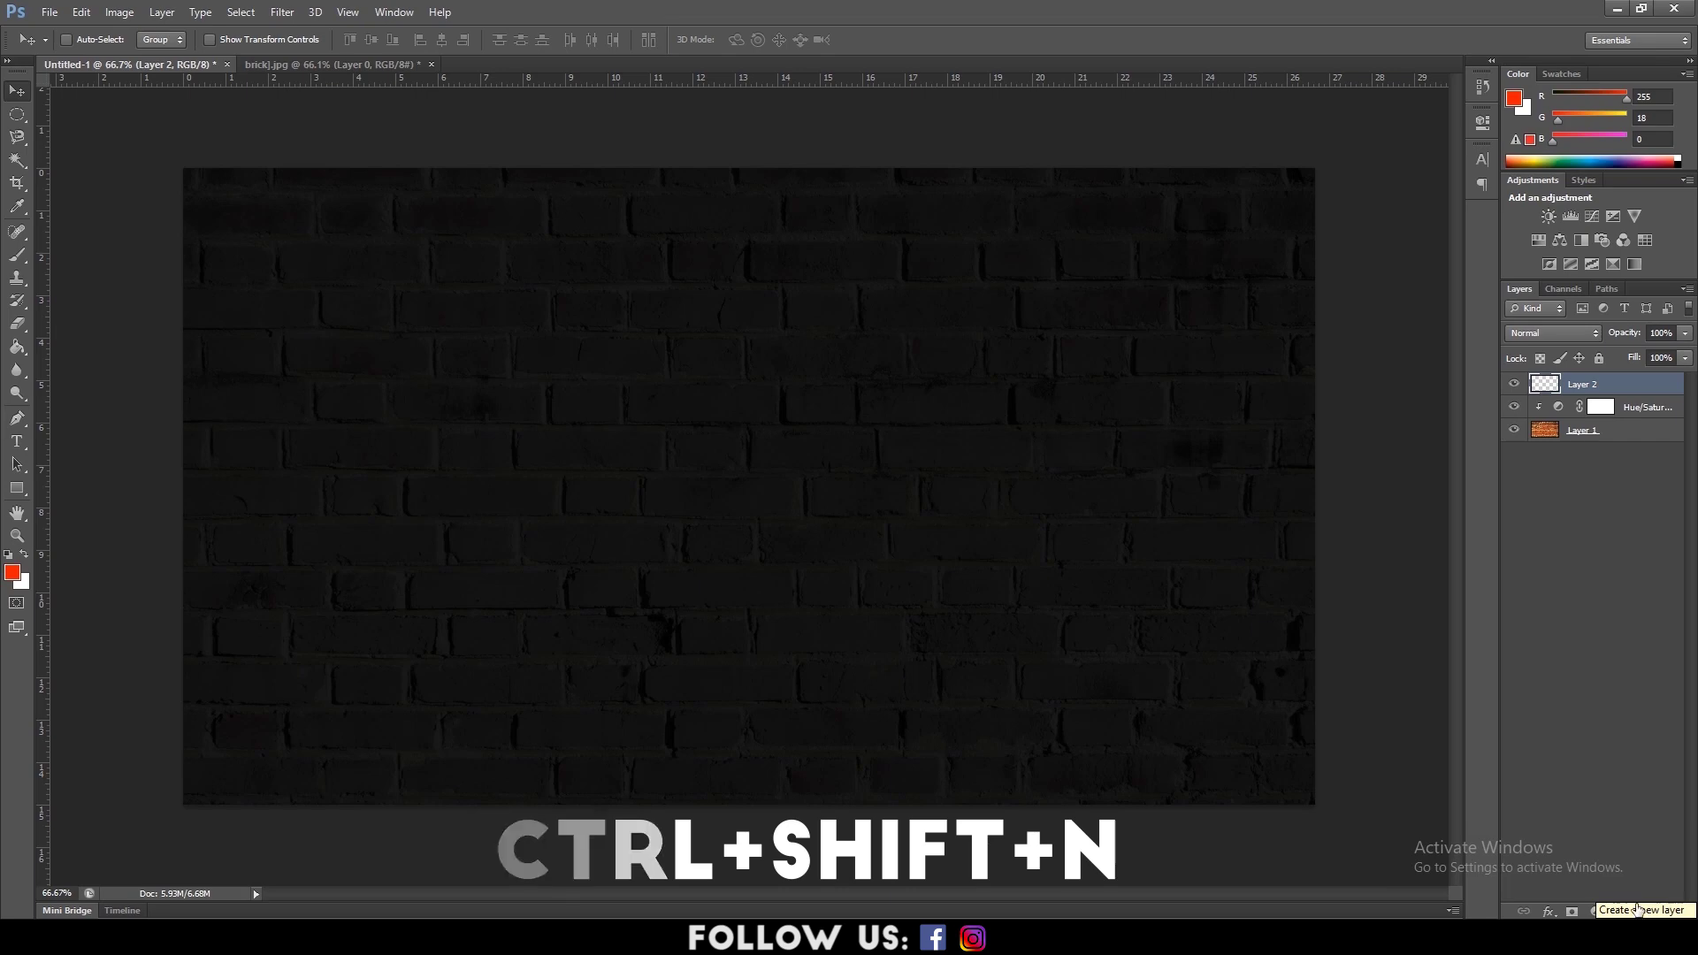
double_click(1591, 384)
text(CLOUDS)
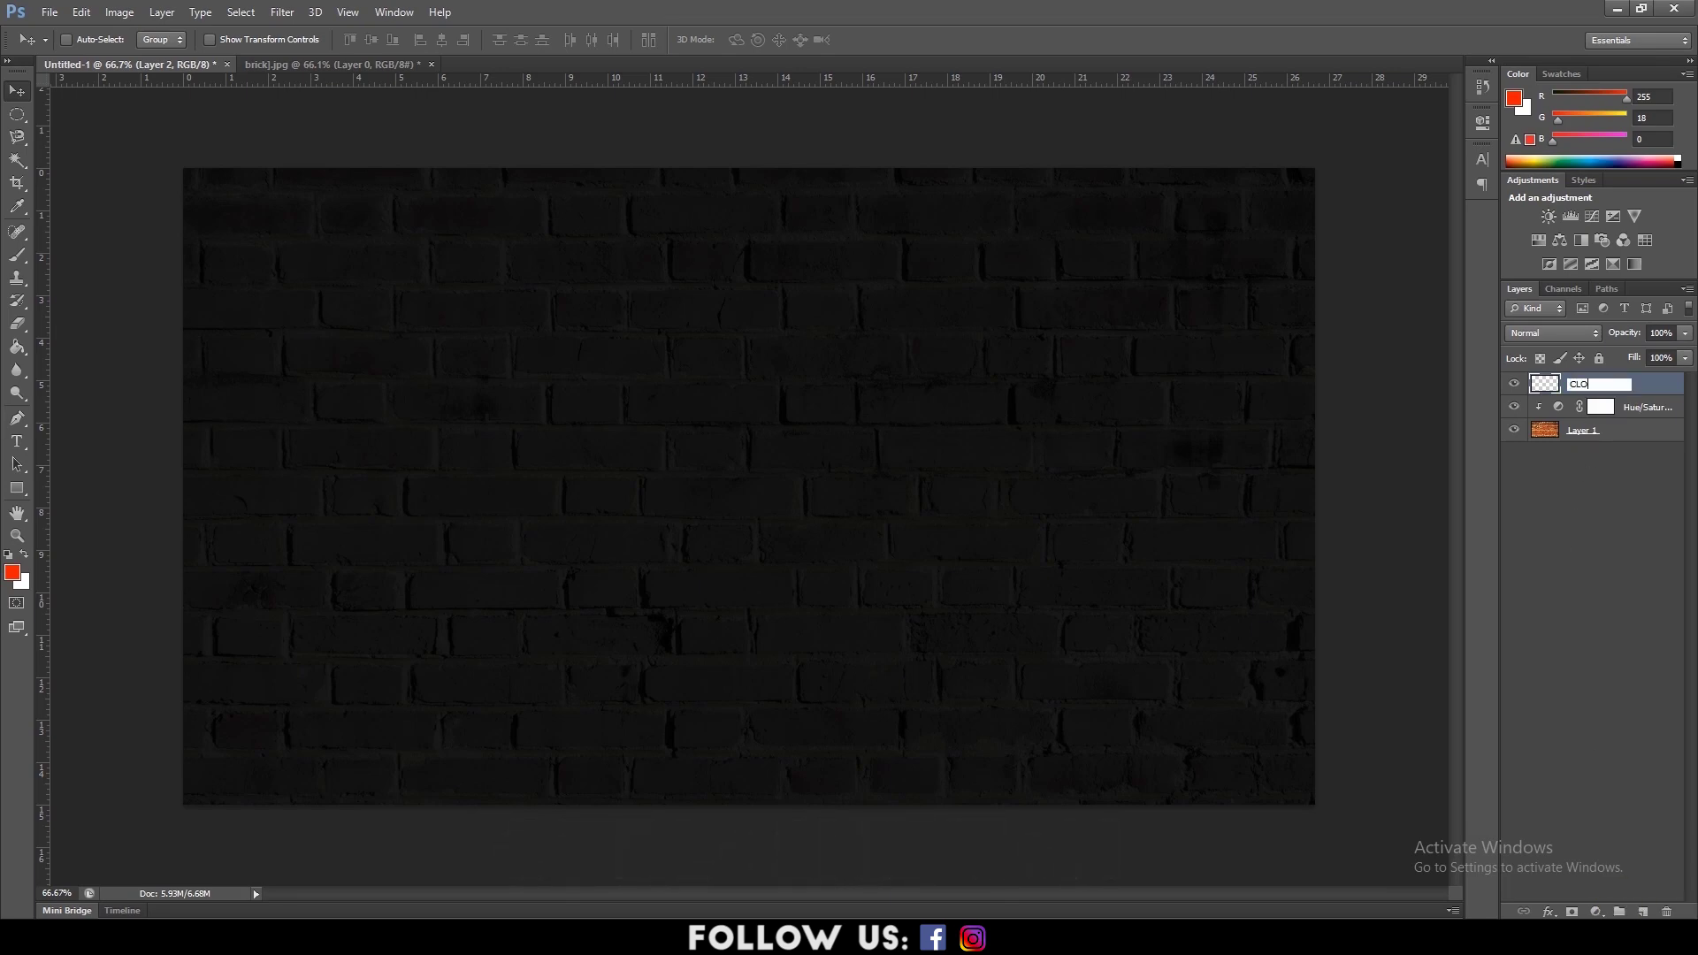
key(Return)
key(d)
- Fill CLOUDS with Filter > Render > Clouds and blend it in Divide mode
click(281, 13)
mouse_move(342, 257)
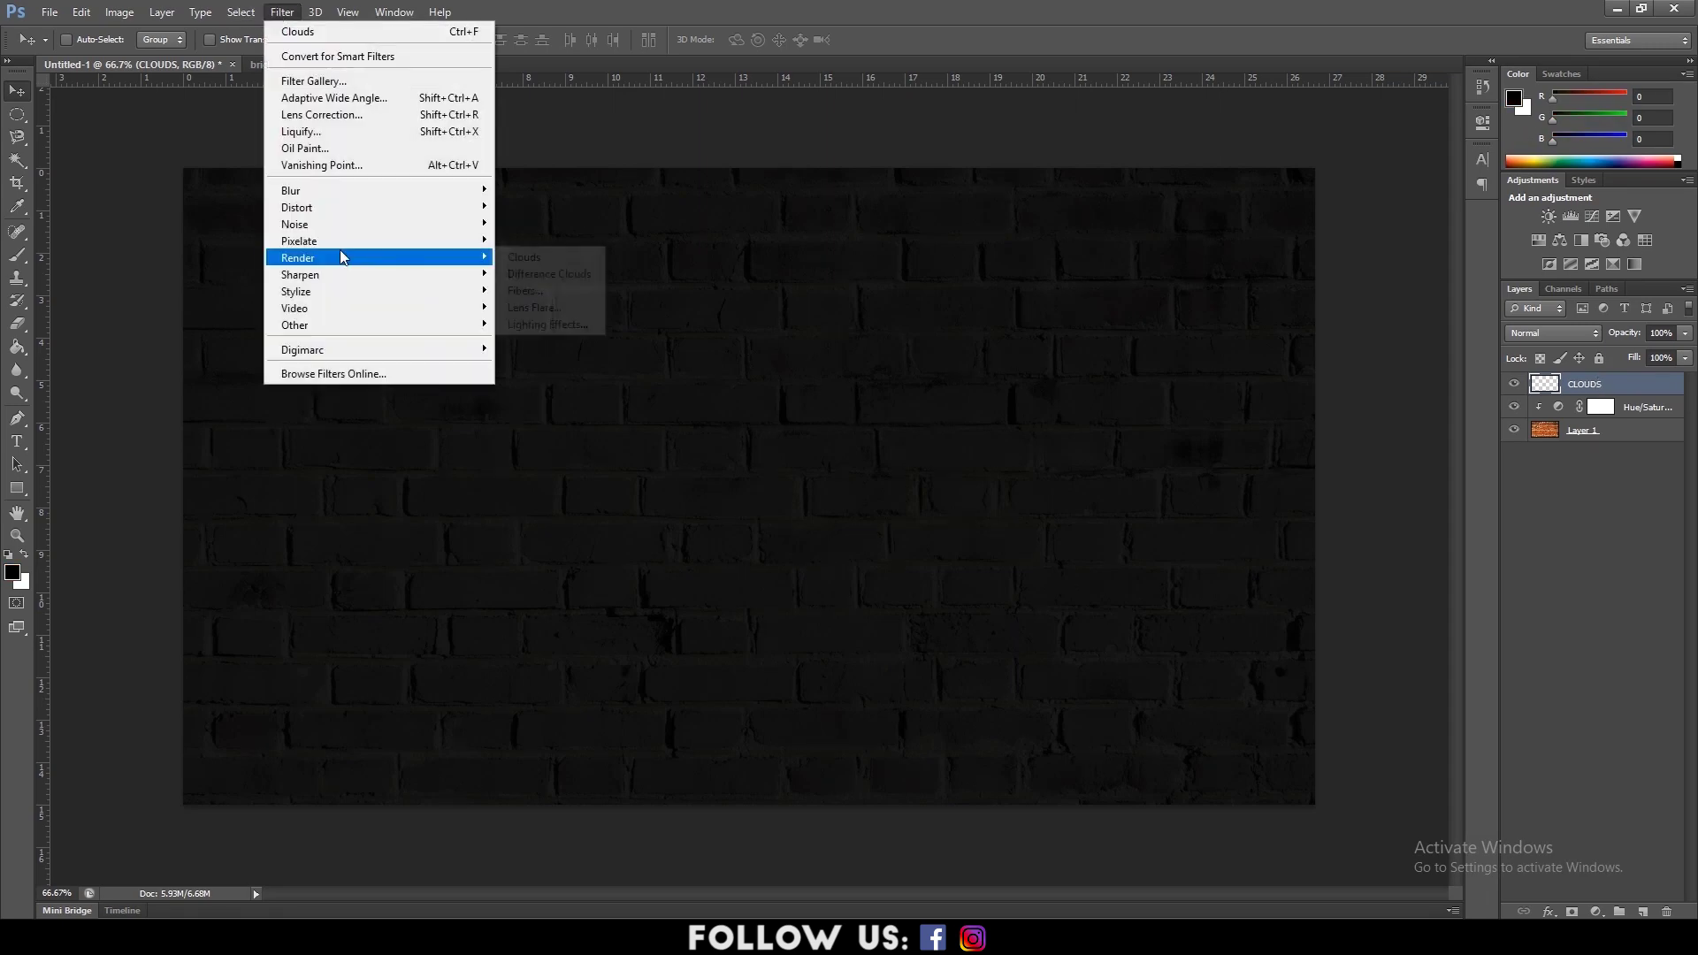
click(536, 258)
click(1534, 331)
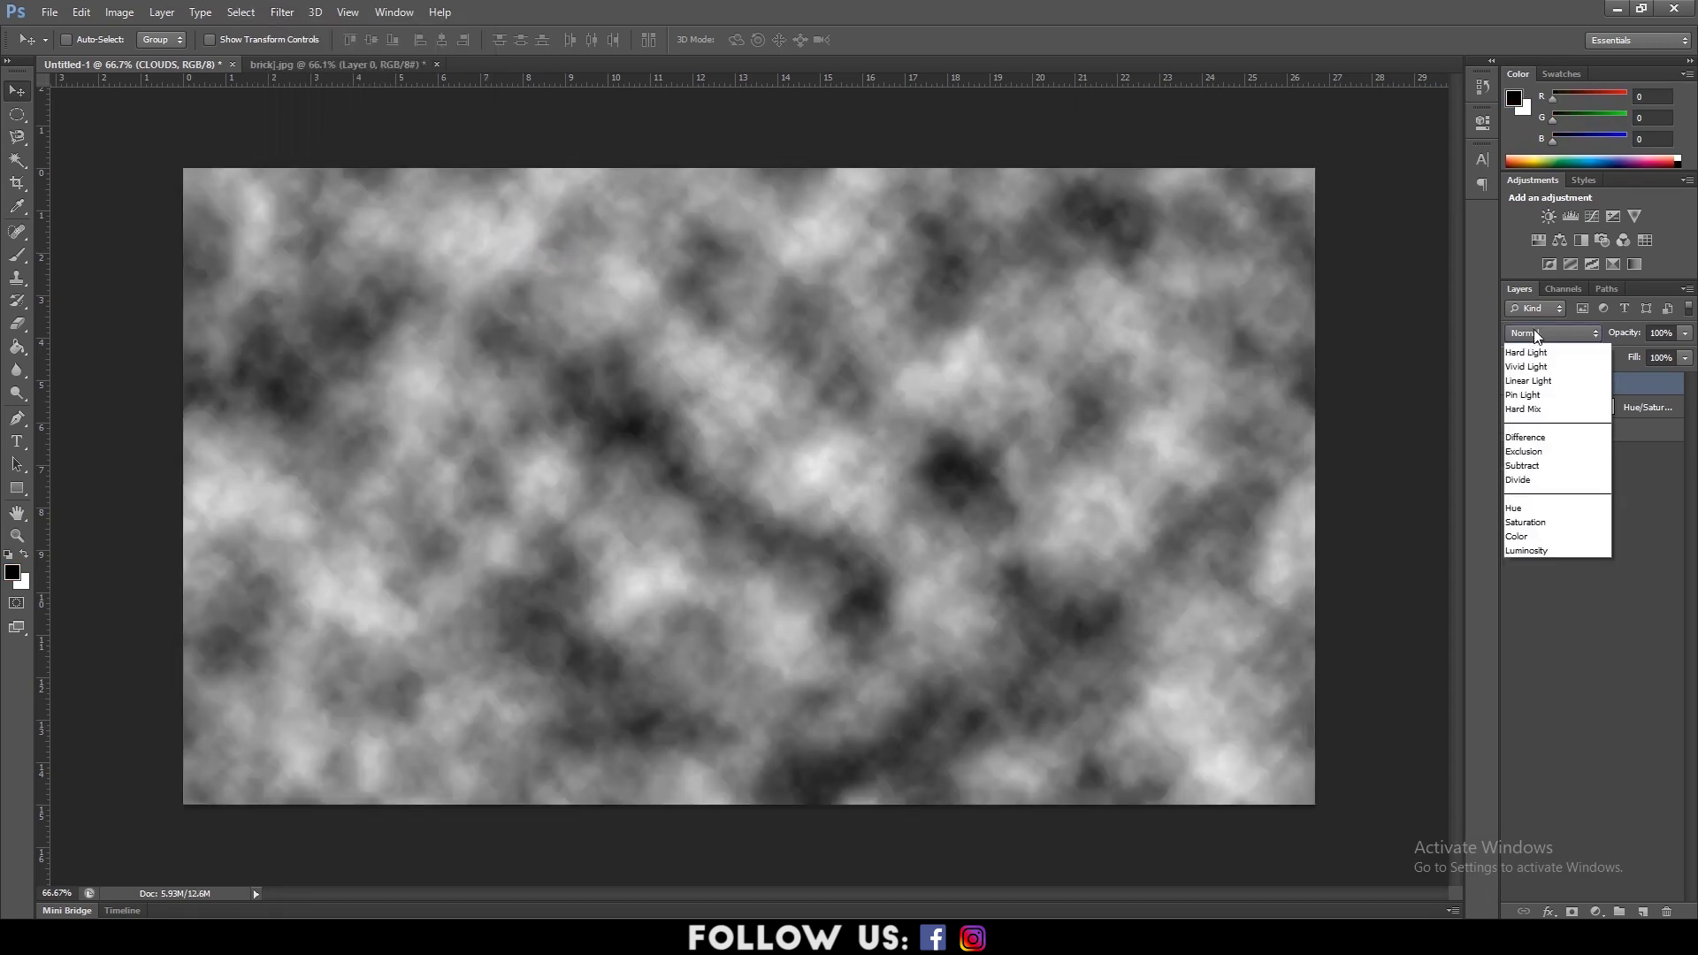
click(1547, 721)
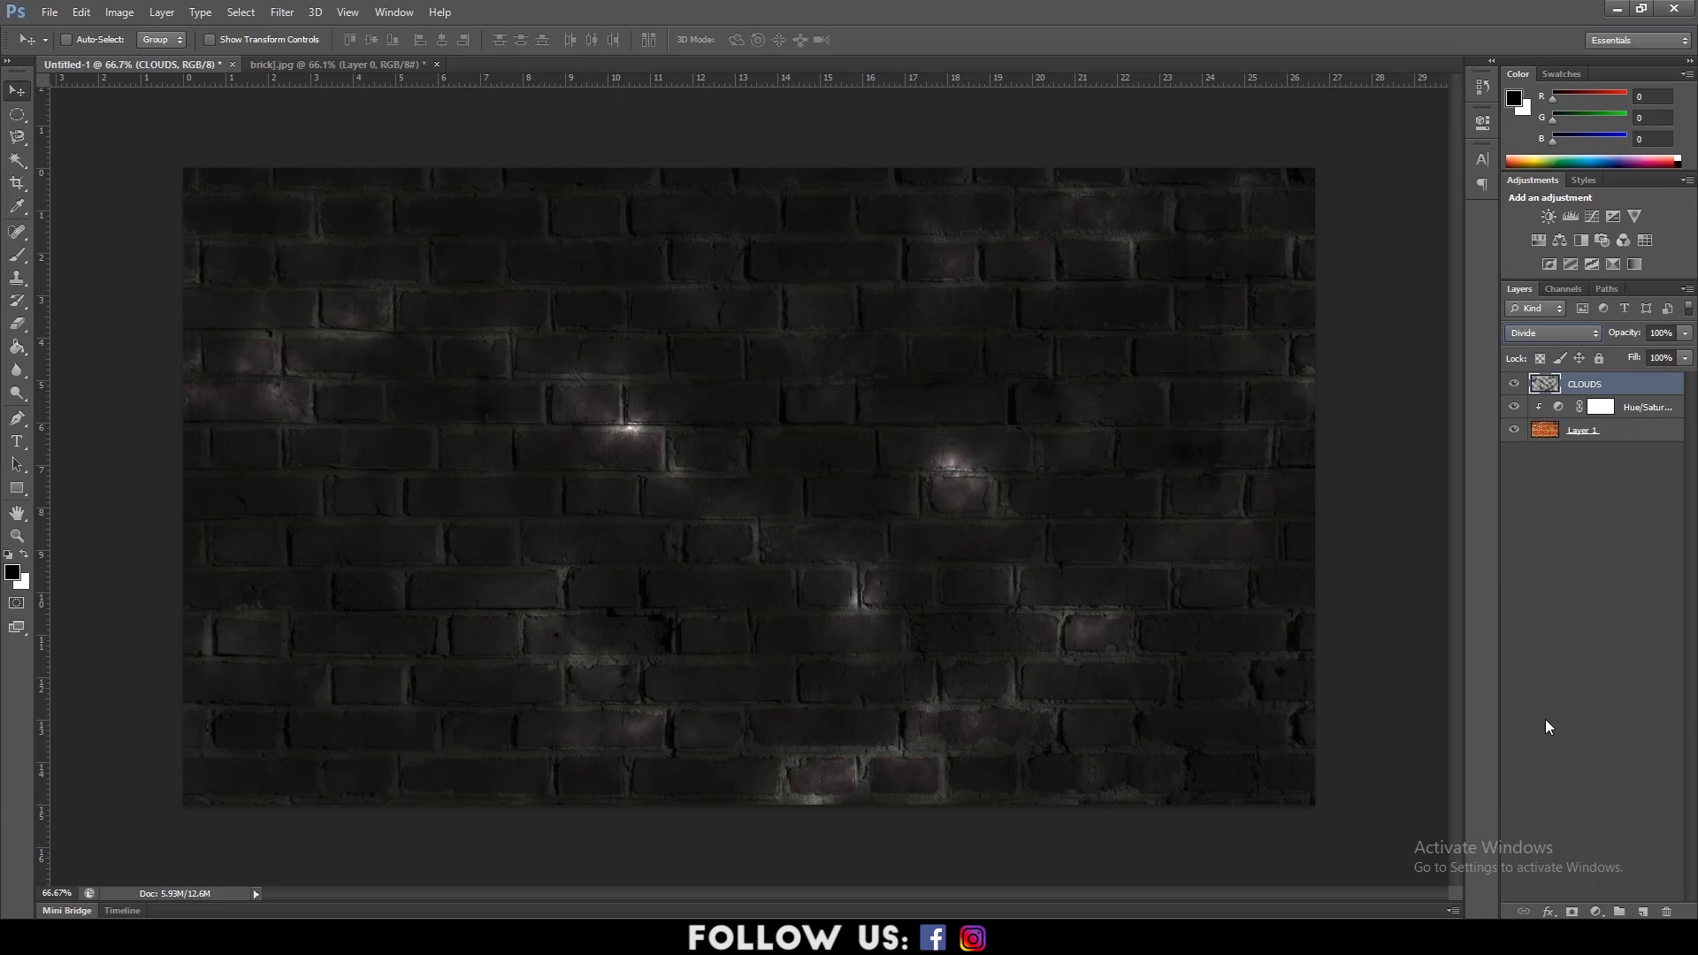
- Type NEON in Candara 365 pt and move it onto the wall
click(18, 444)
click(154, 40)
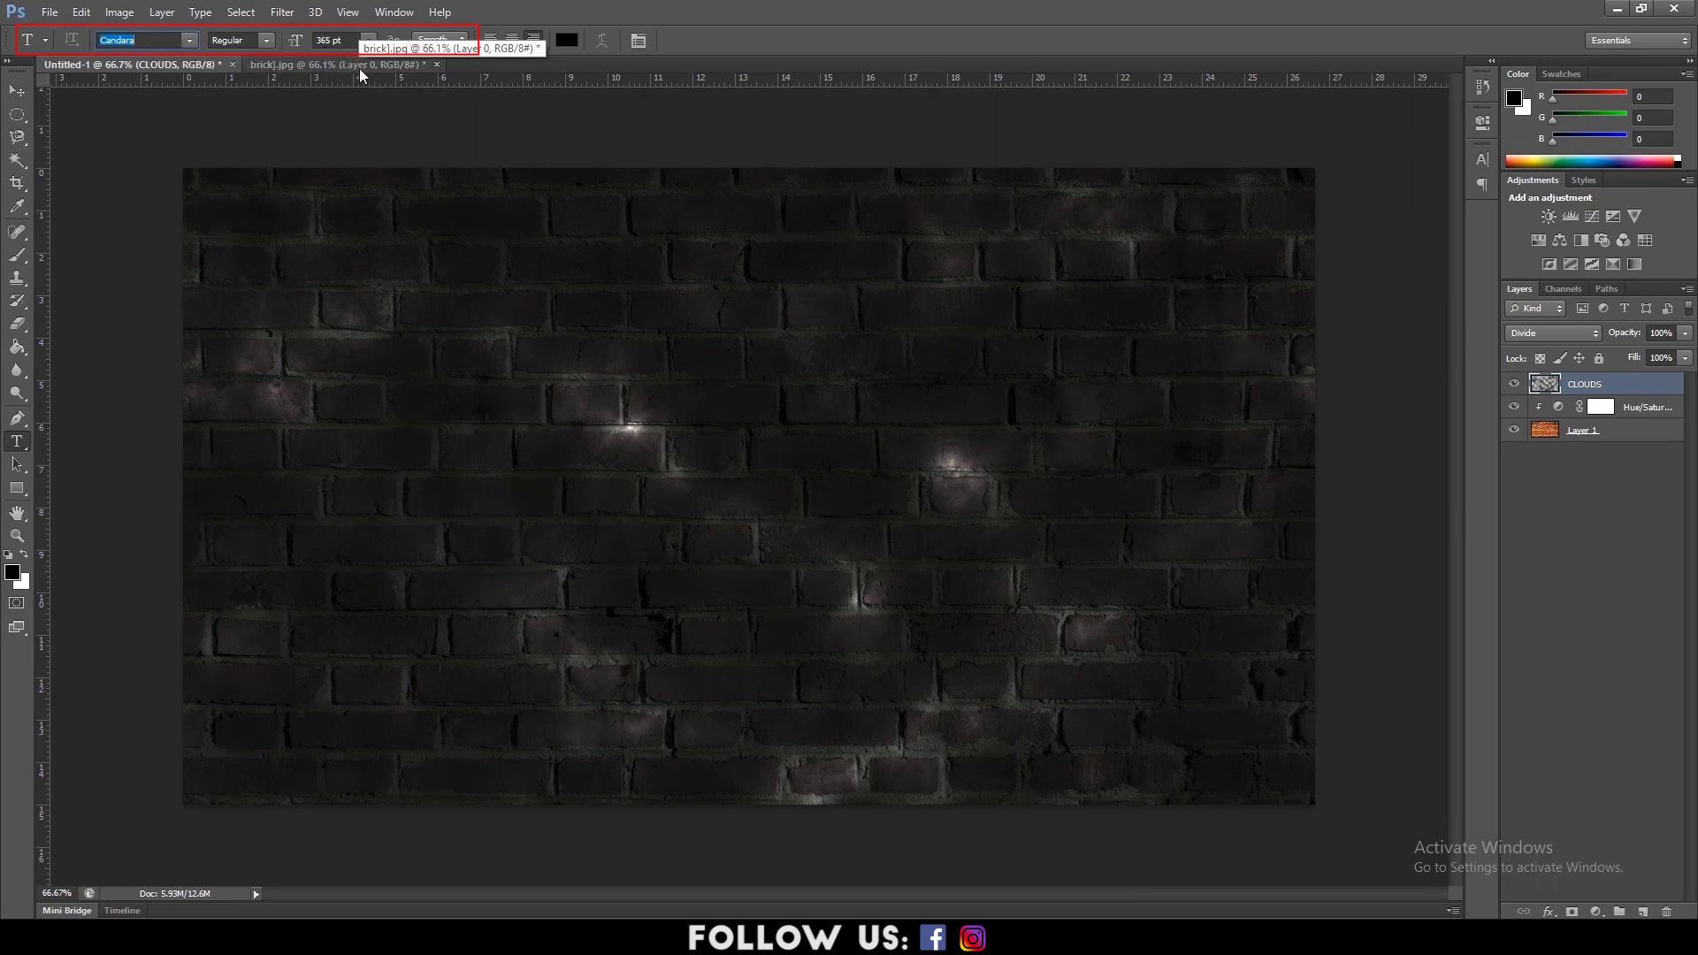
click(492, 463)
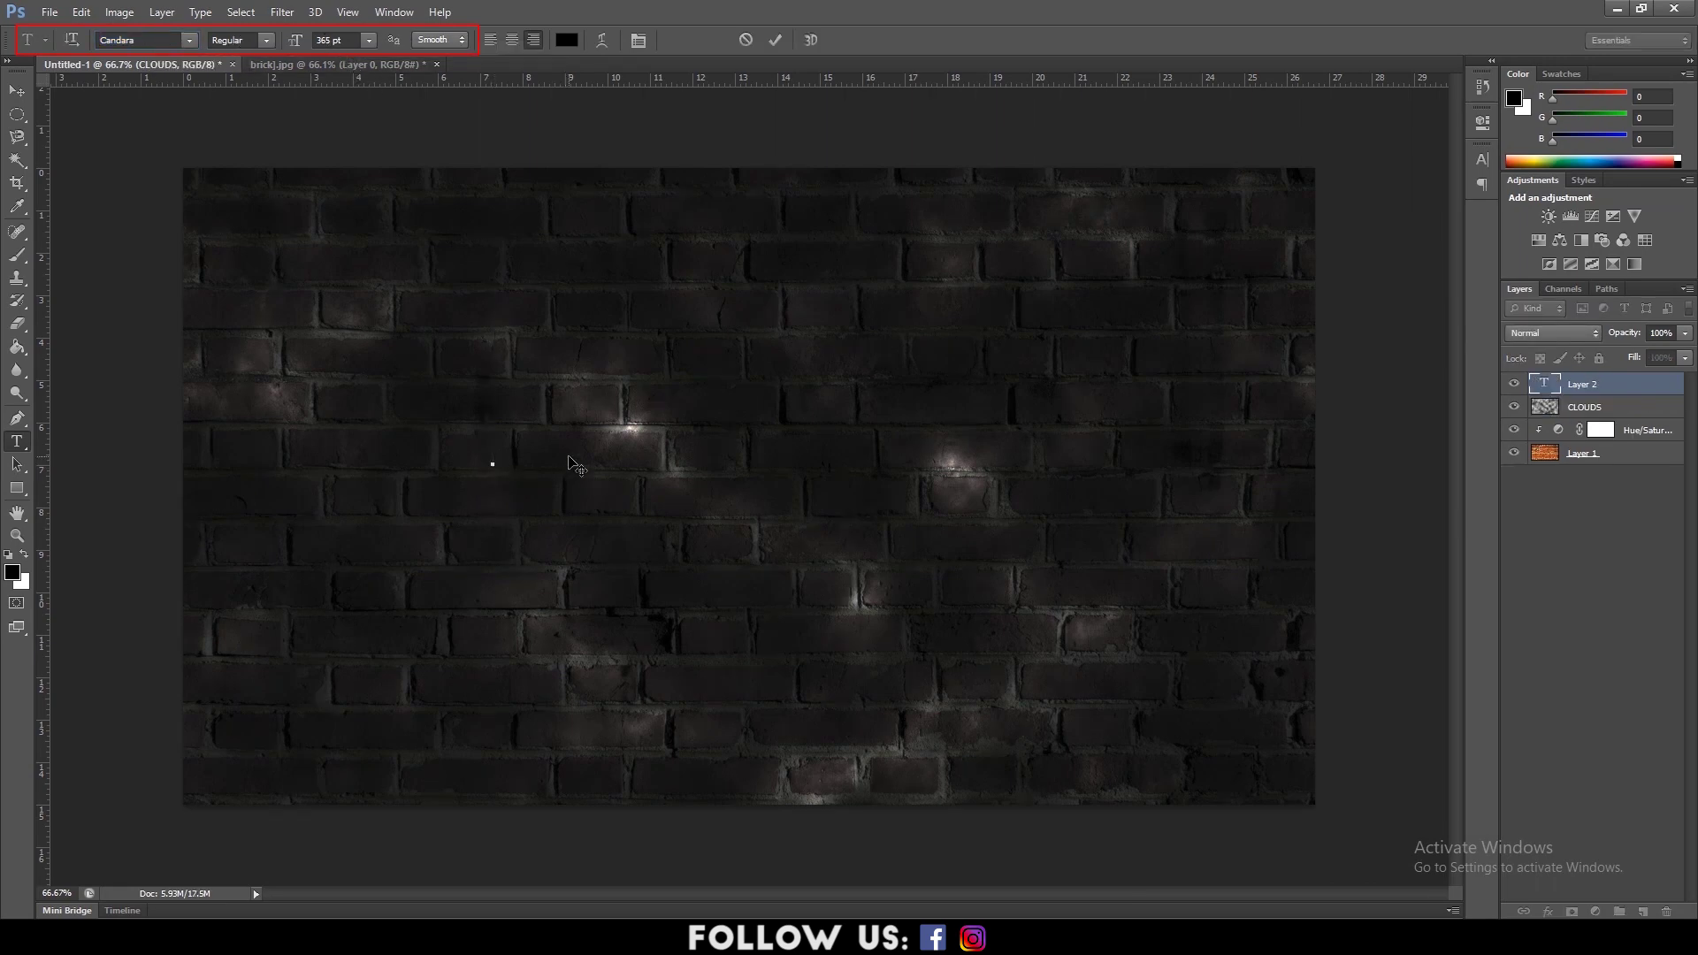
text(NEON)
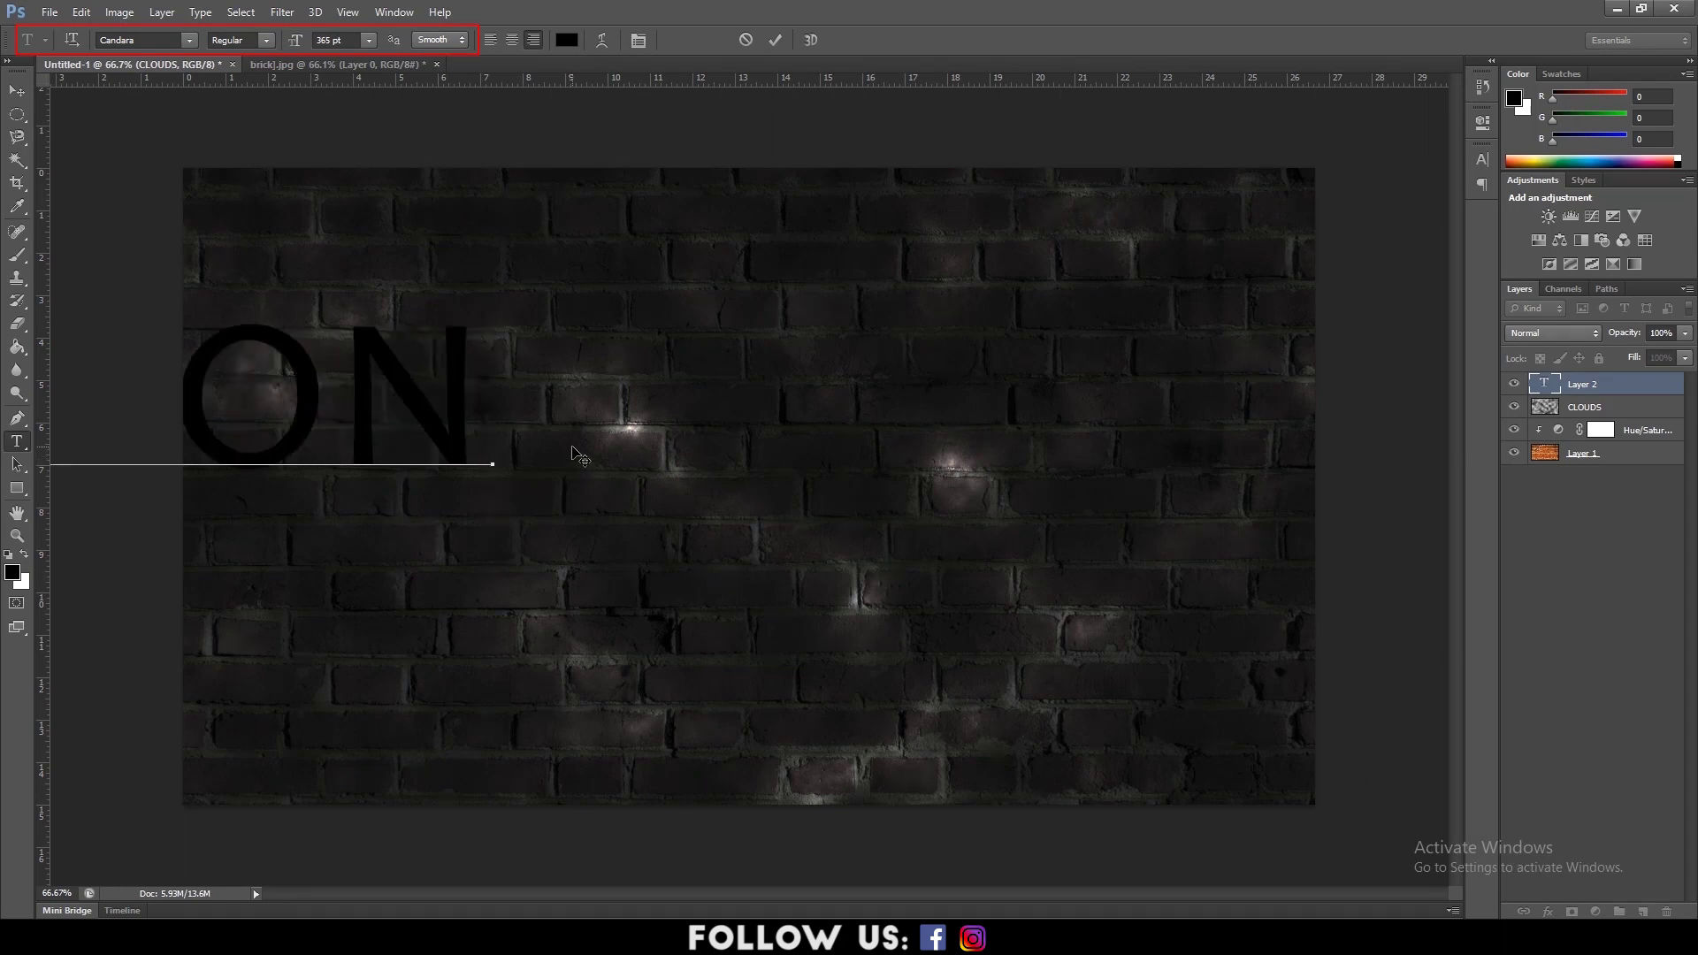
key(ctrl+a)
click(17, 91)
drag(500, 433, 922, 433)
- Recolour the NEON text red #FF1200 and commit it
double_click(1545, 383)
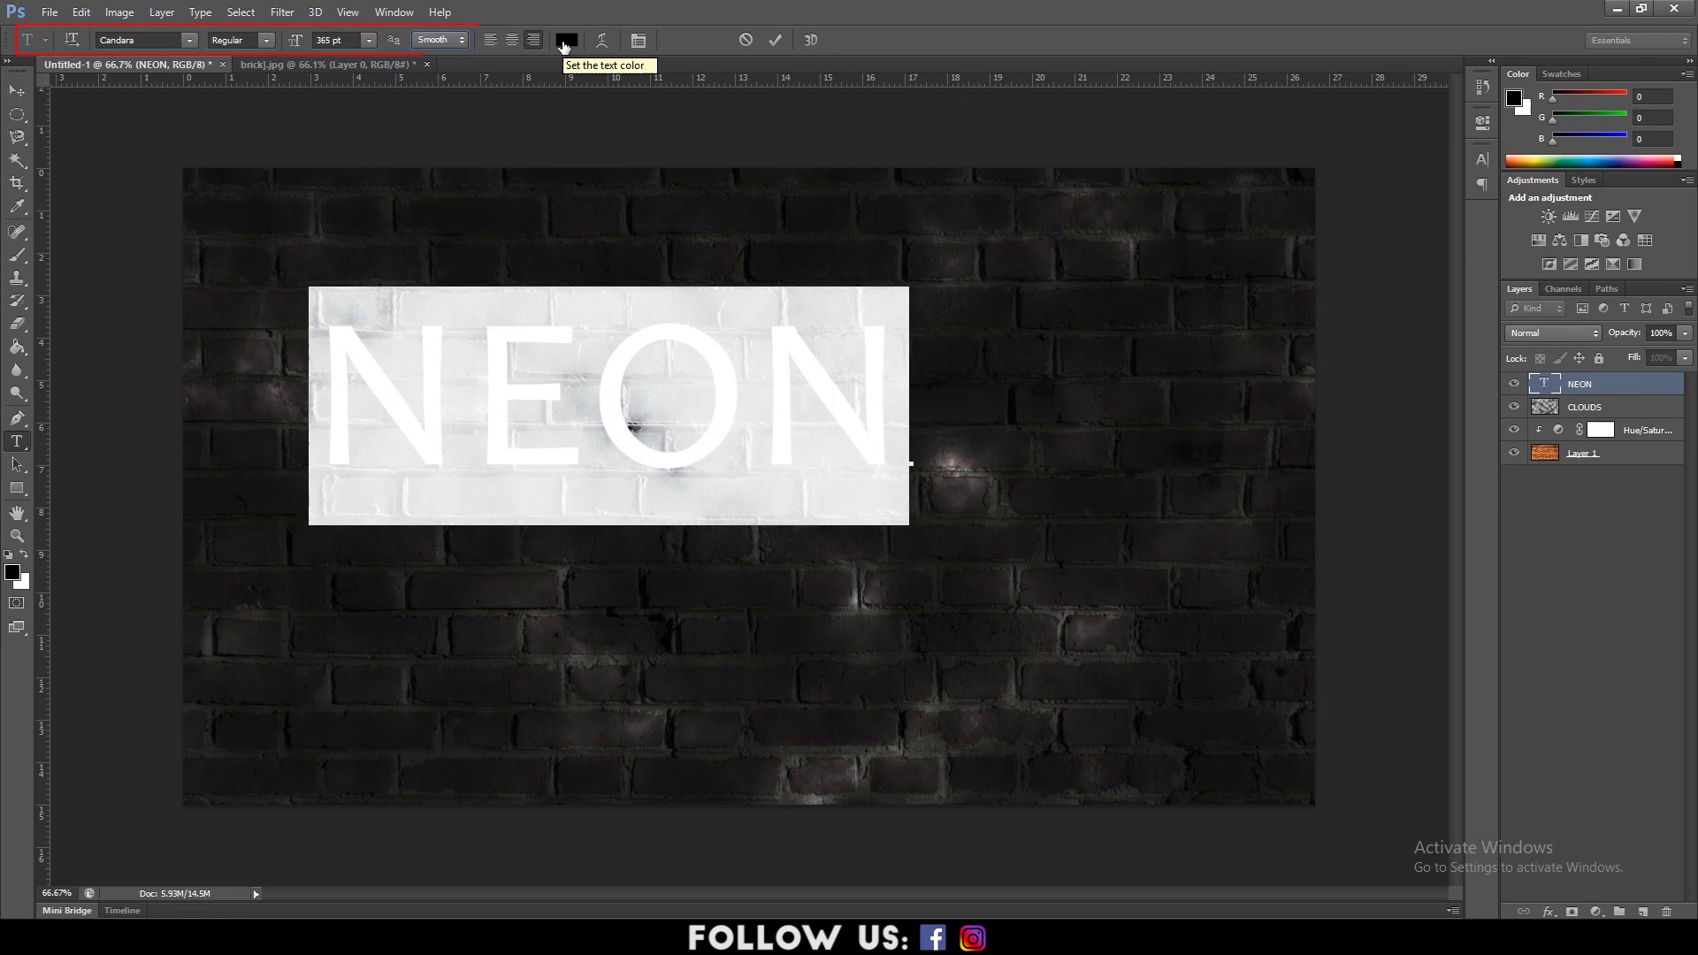
click(566, 41)
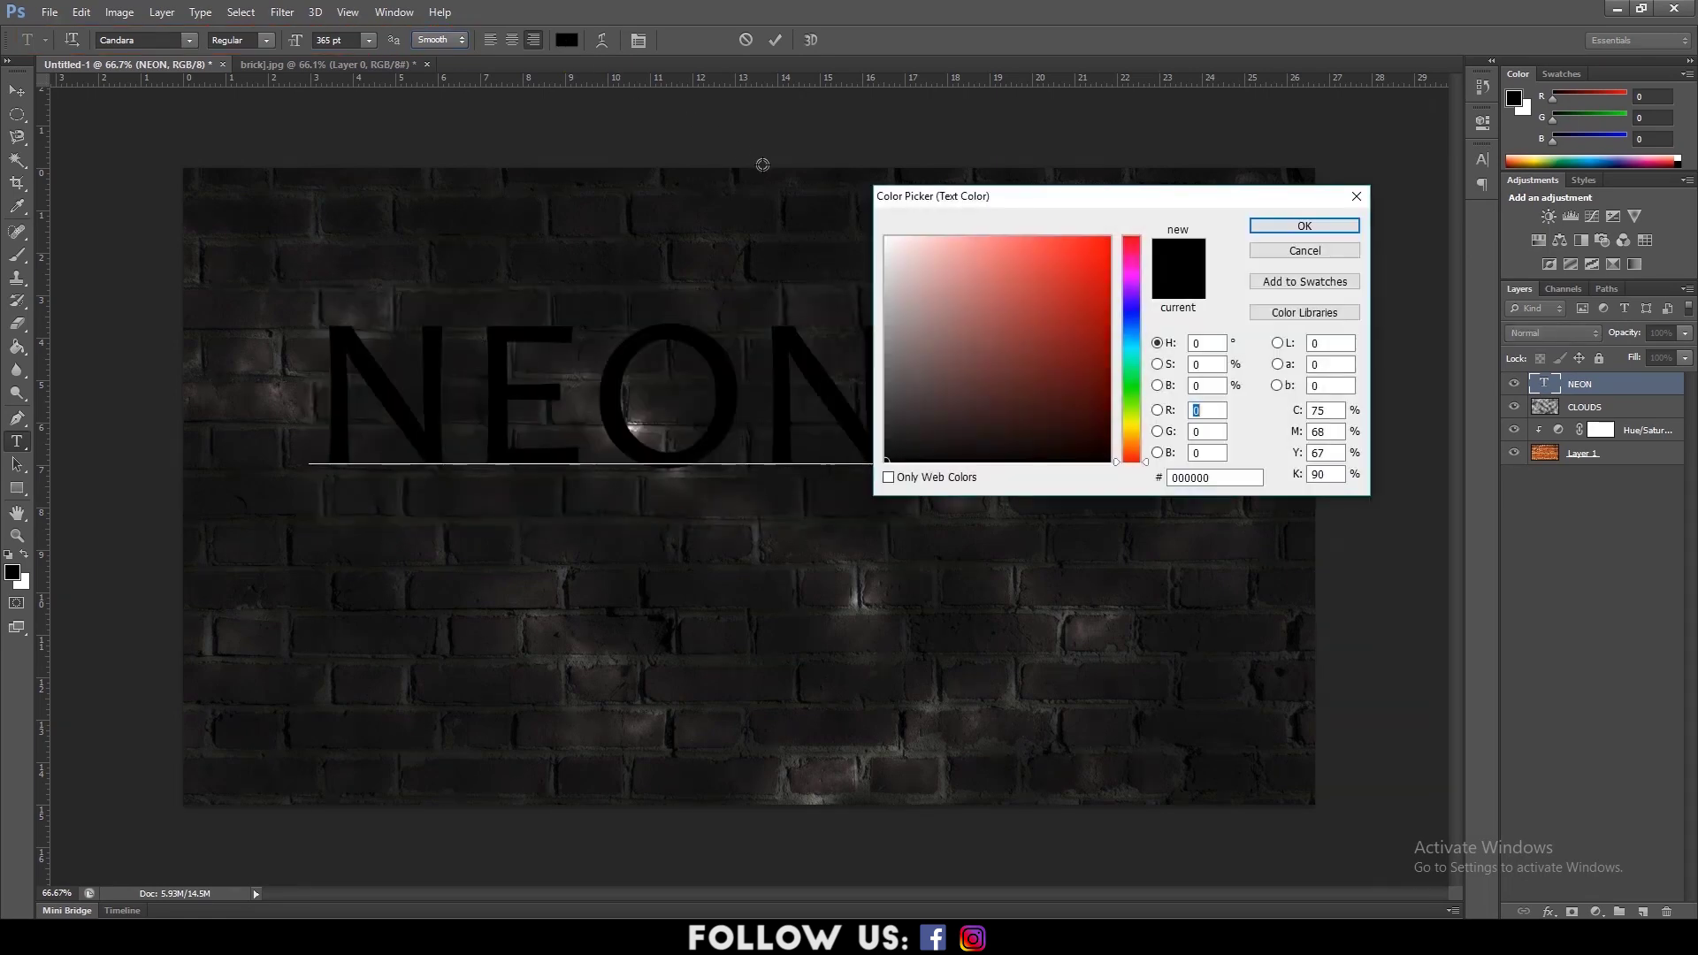
key(Tab)
key(Tab)
key(Tab)
key(Tab)
key(Tab)
key(Tab)
key(Tab)
key(Tab)
key(Tab)
key(Tab)
text(FF1200)
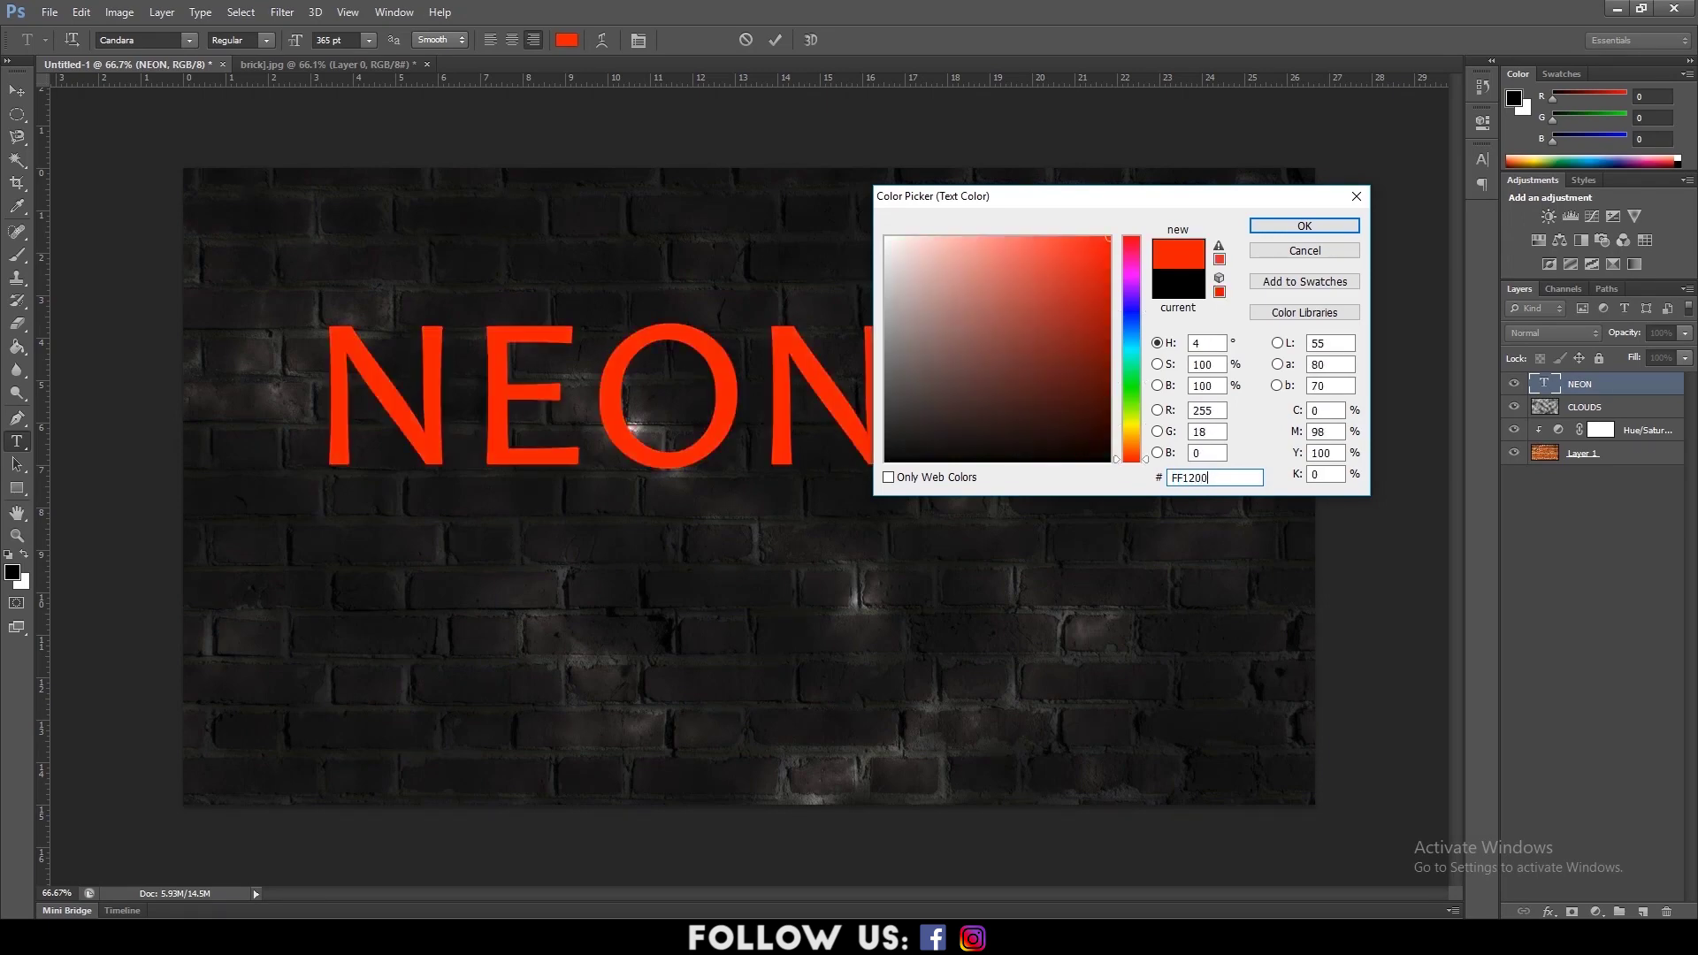
click(1304, 226)
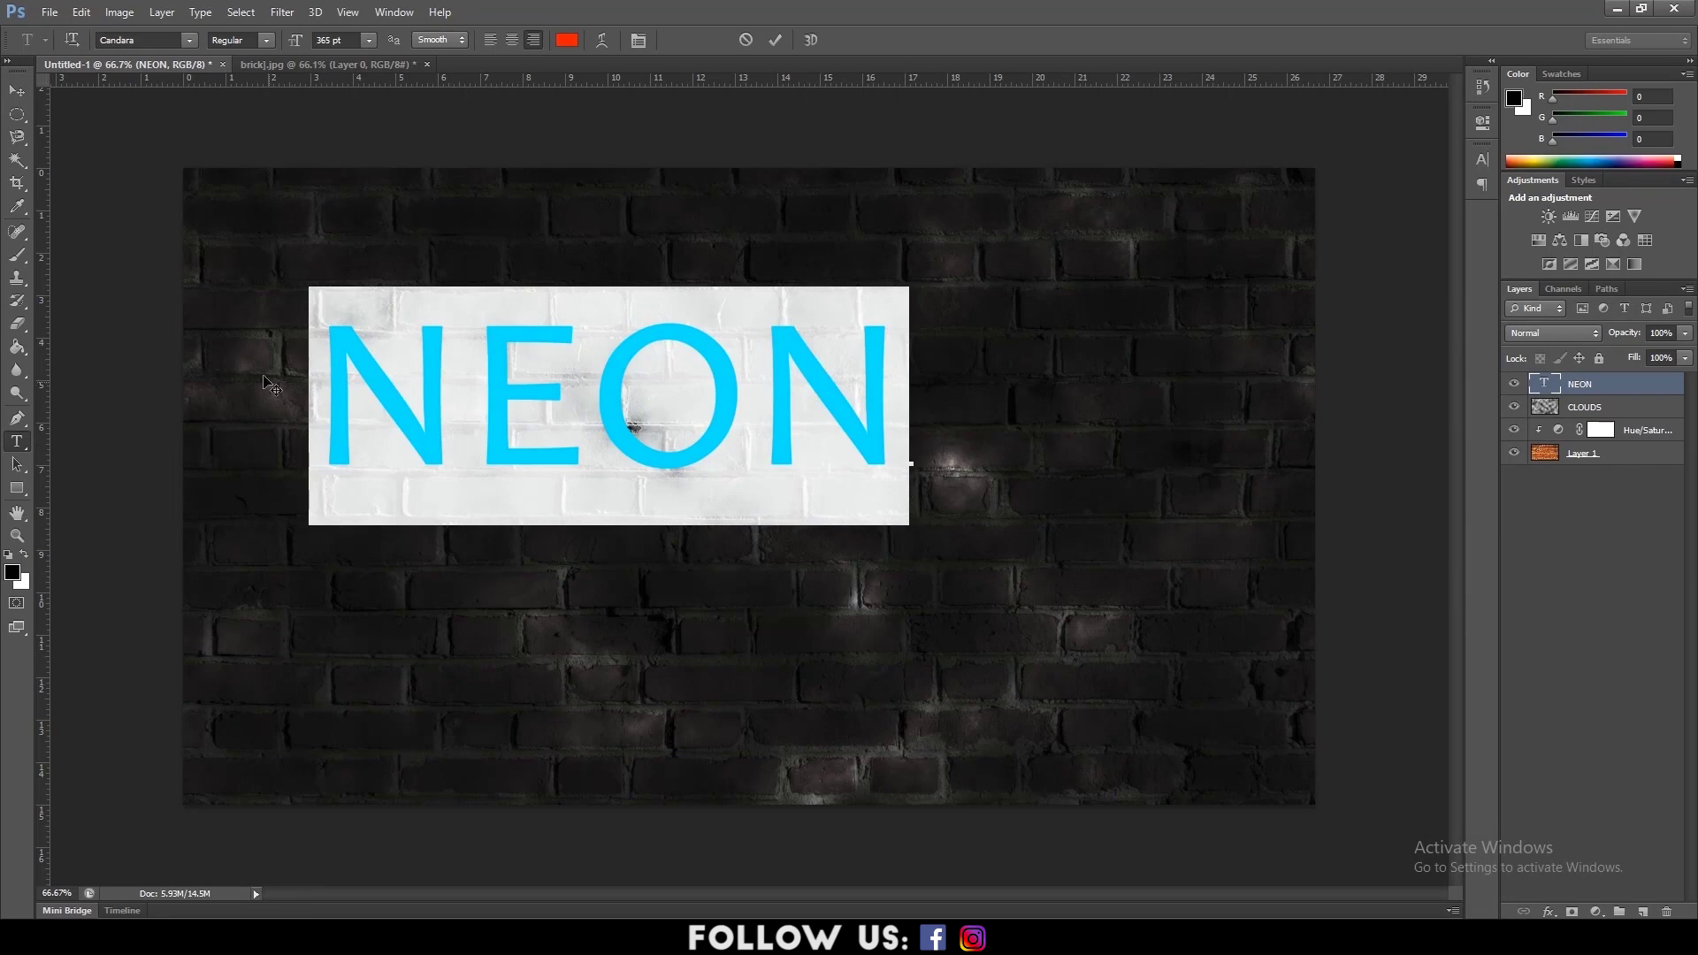
click(16, 91)
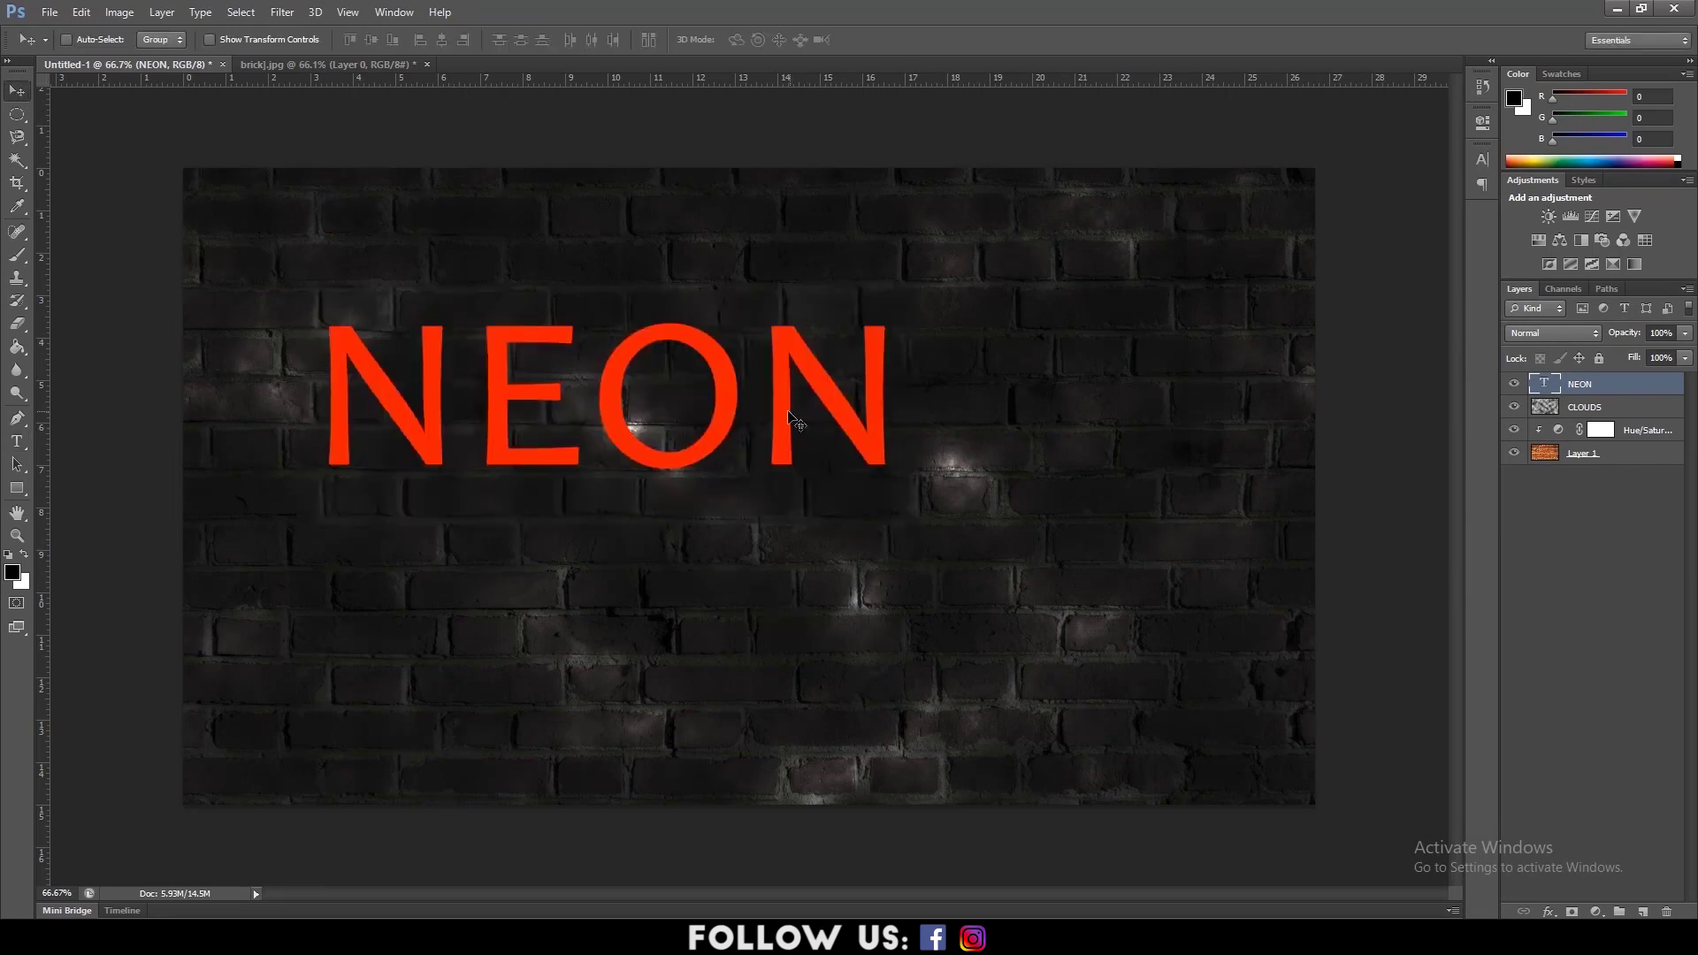
- Centre NEON, duplicate the layer, and convert the original NEON to a smart object
drag(790, 416, 906, 498)
drag(1580, 384, 1647, 911)
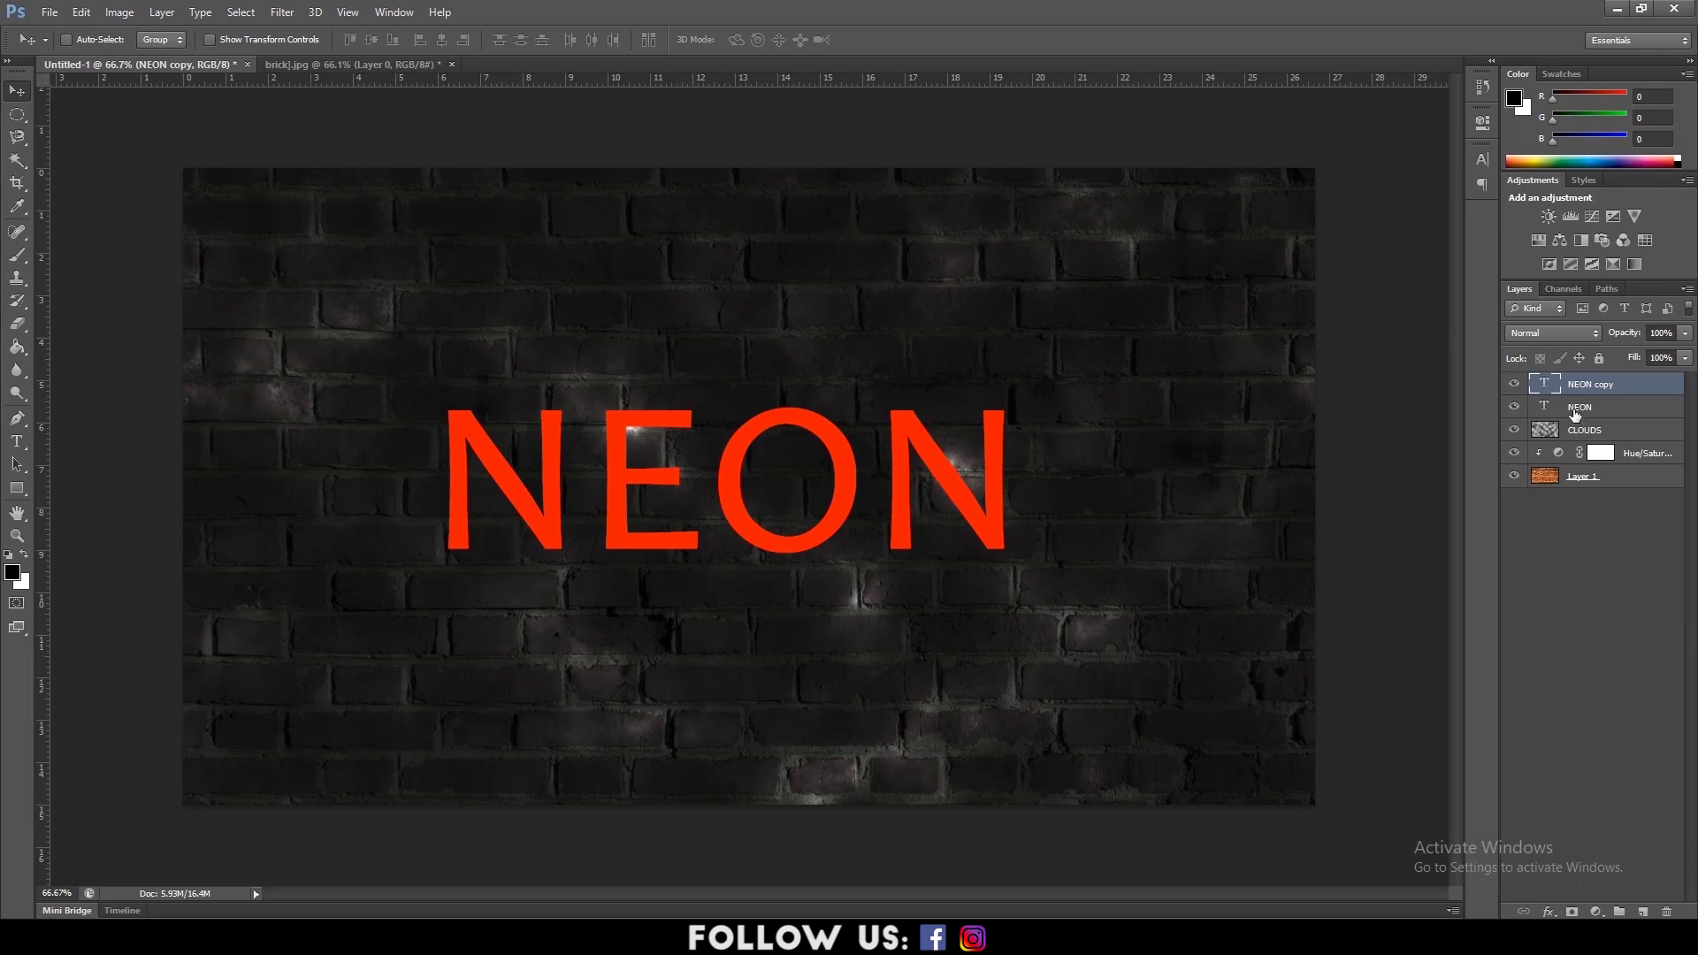
click(1575, 408)
right_click(1576, 408)
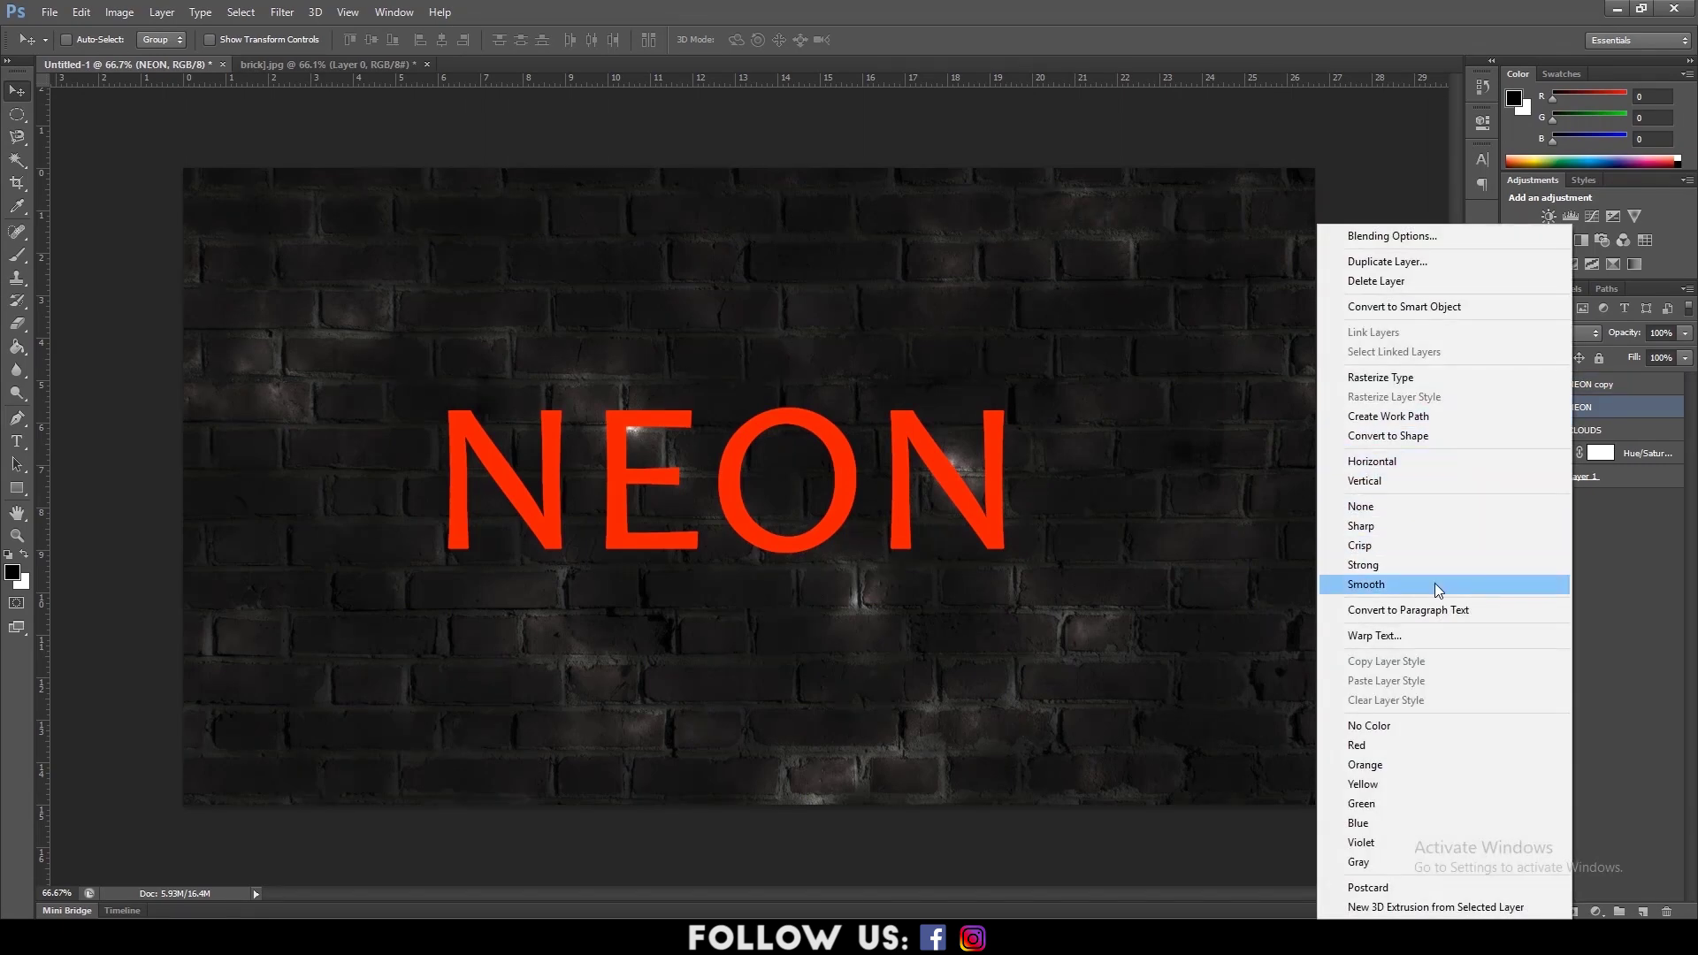
click(1423, 307)
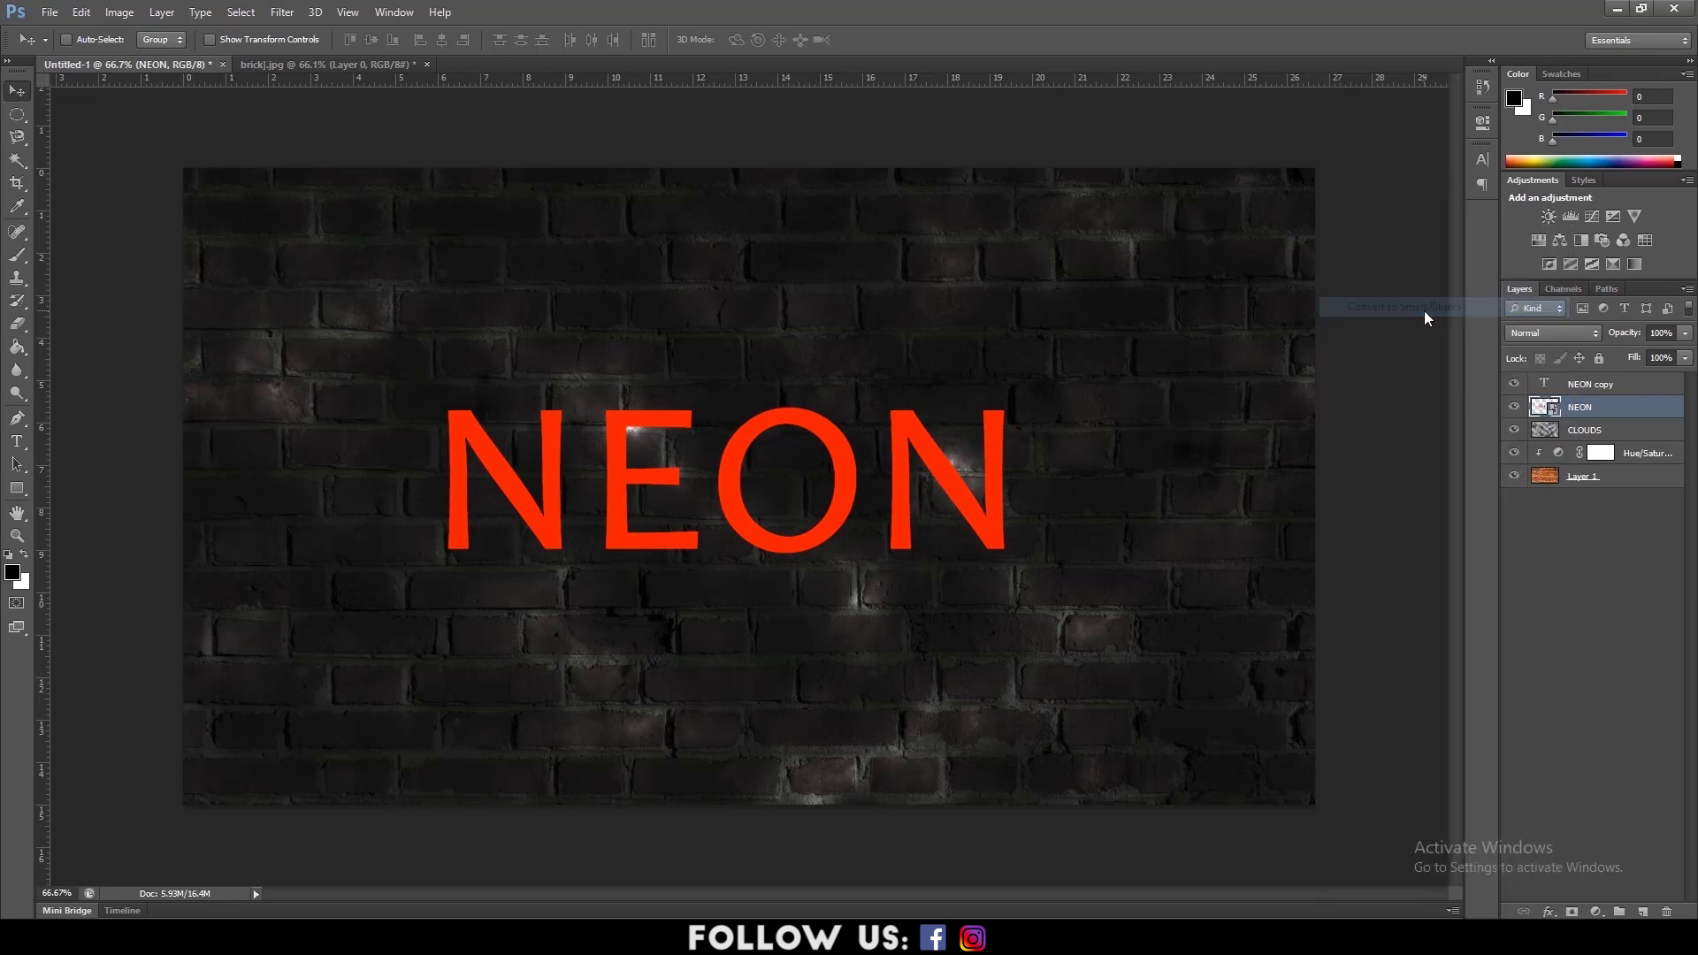
- Apply a Gaussian Blur of radius 18.2 to the original NEON layer
click(277, 12)
mouse_move(291, 190)
click(550, 316)
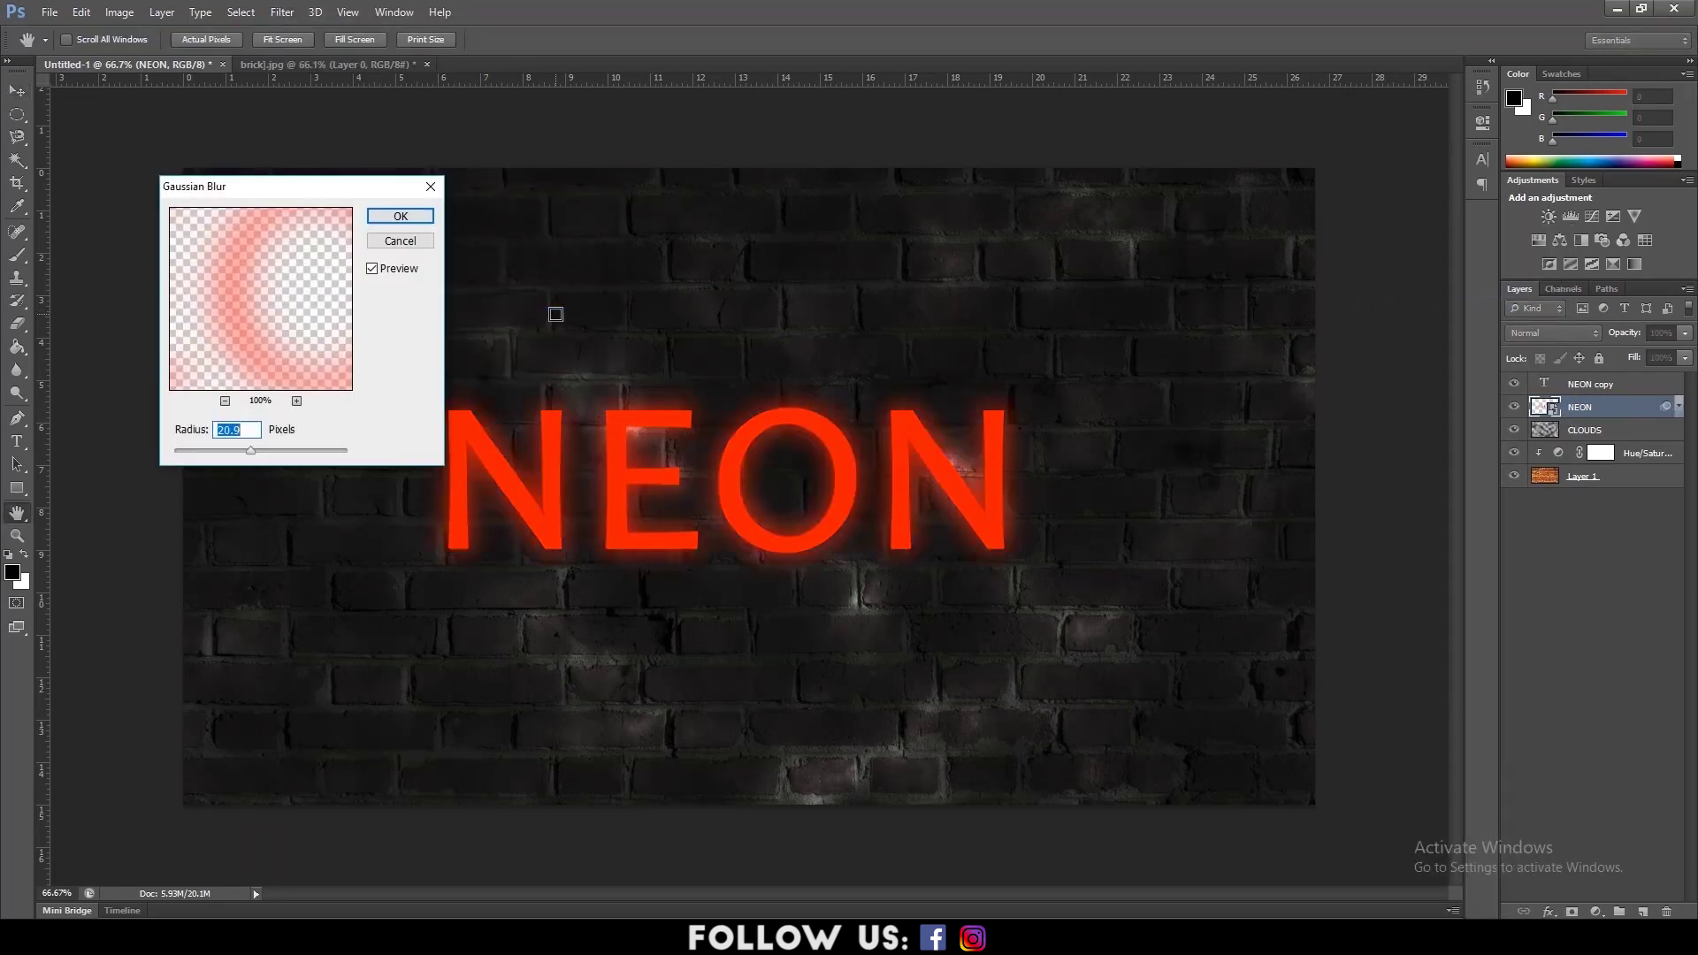
drag(251, 451, 250, 453)
click(401, 215)
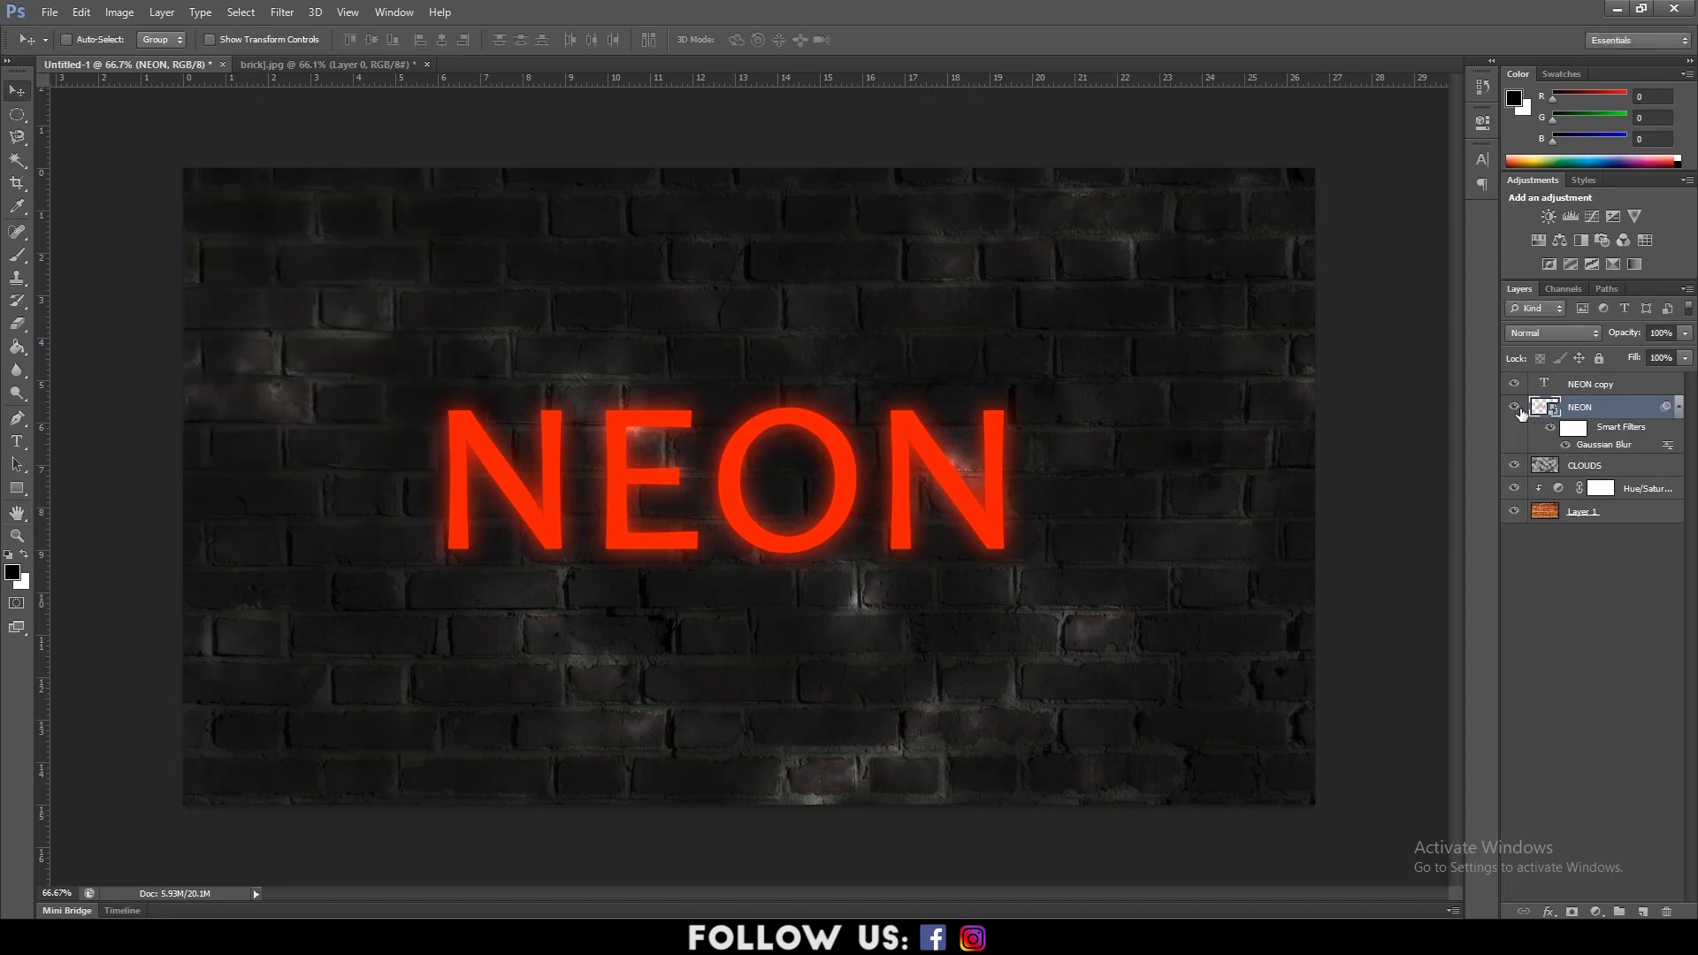
- In NEON copy's Blending Options, enable Drop Shadow with 50% opacity and 16 px size
click(1587, 386)
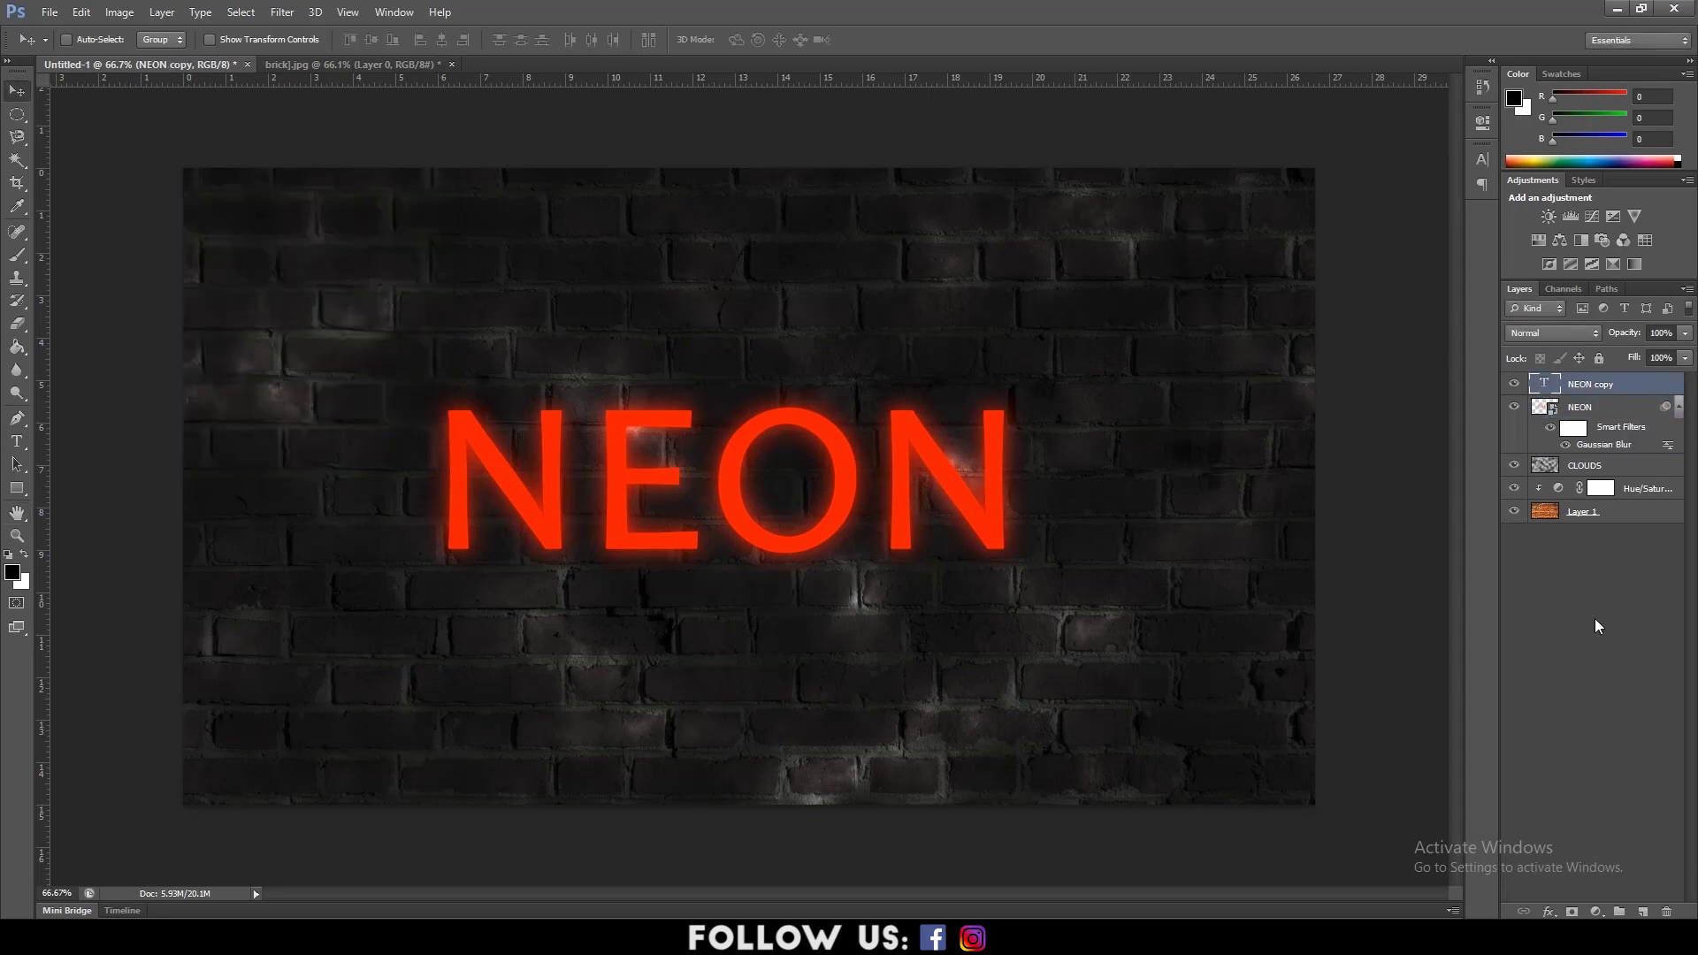
click(1548, 912)
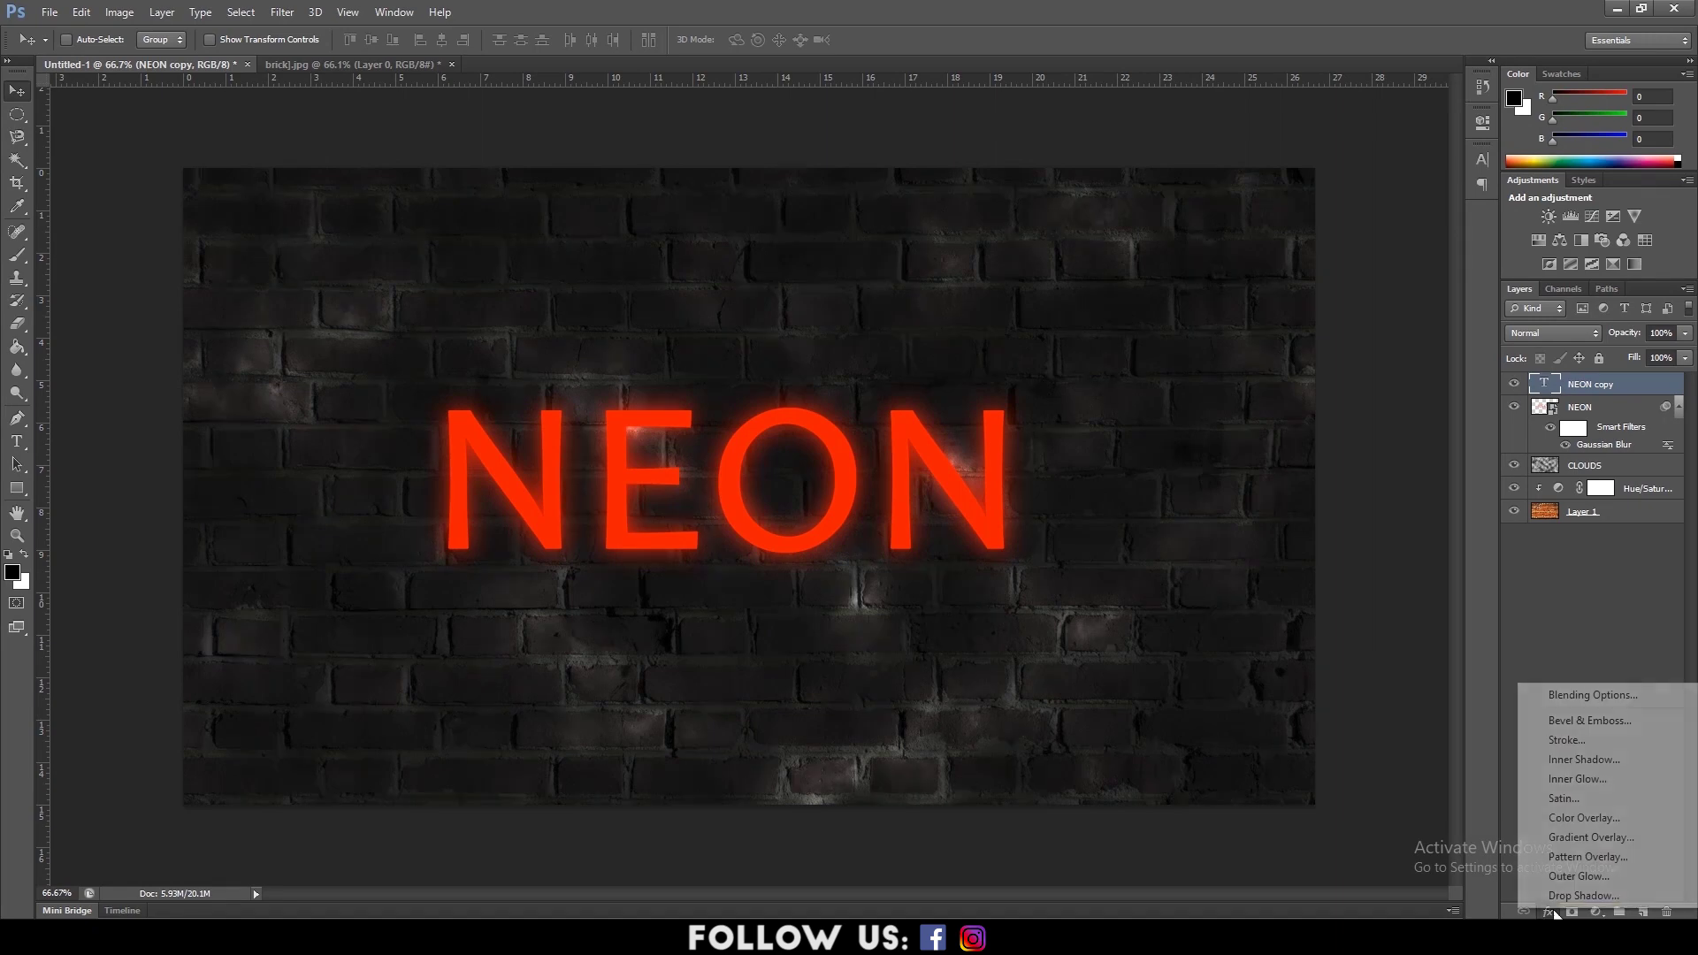
click(1577, 697)
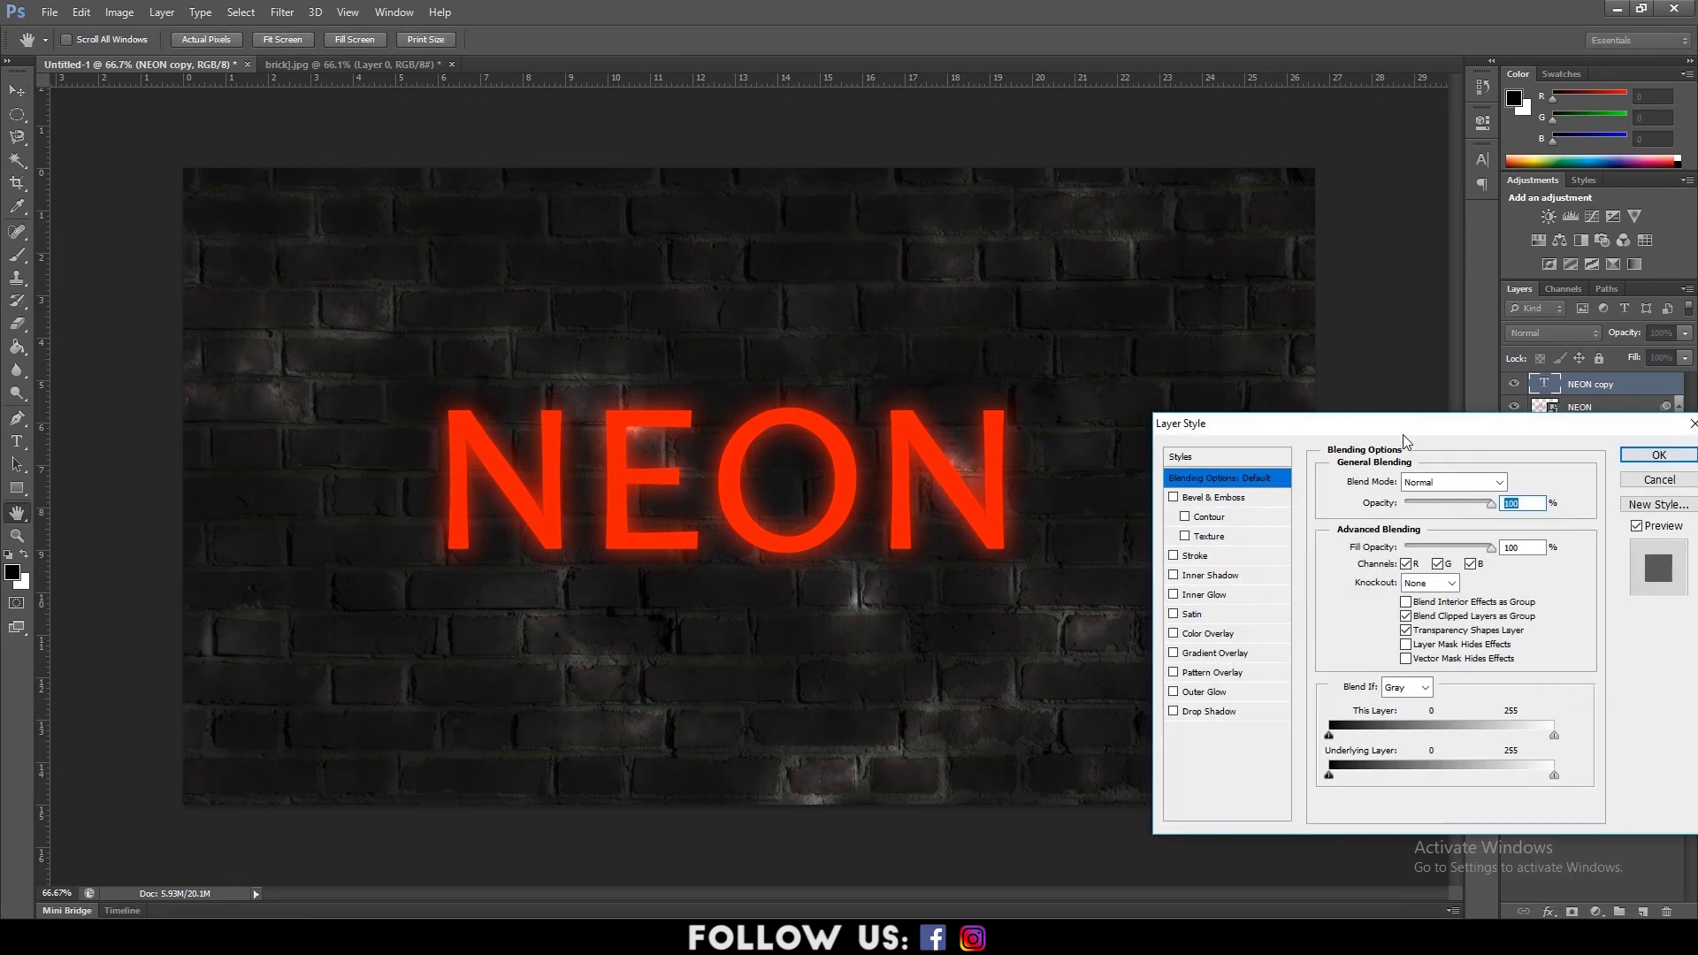
drag(1402, 434, 1099, 291)
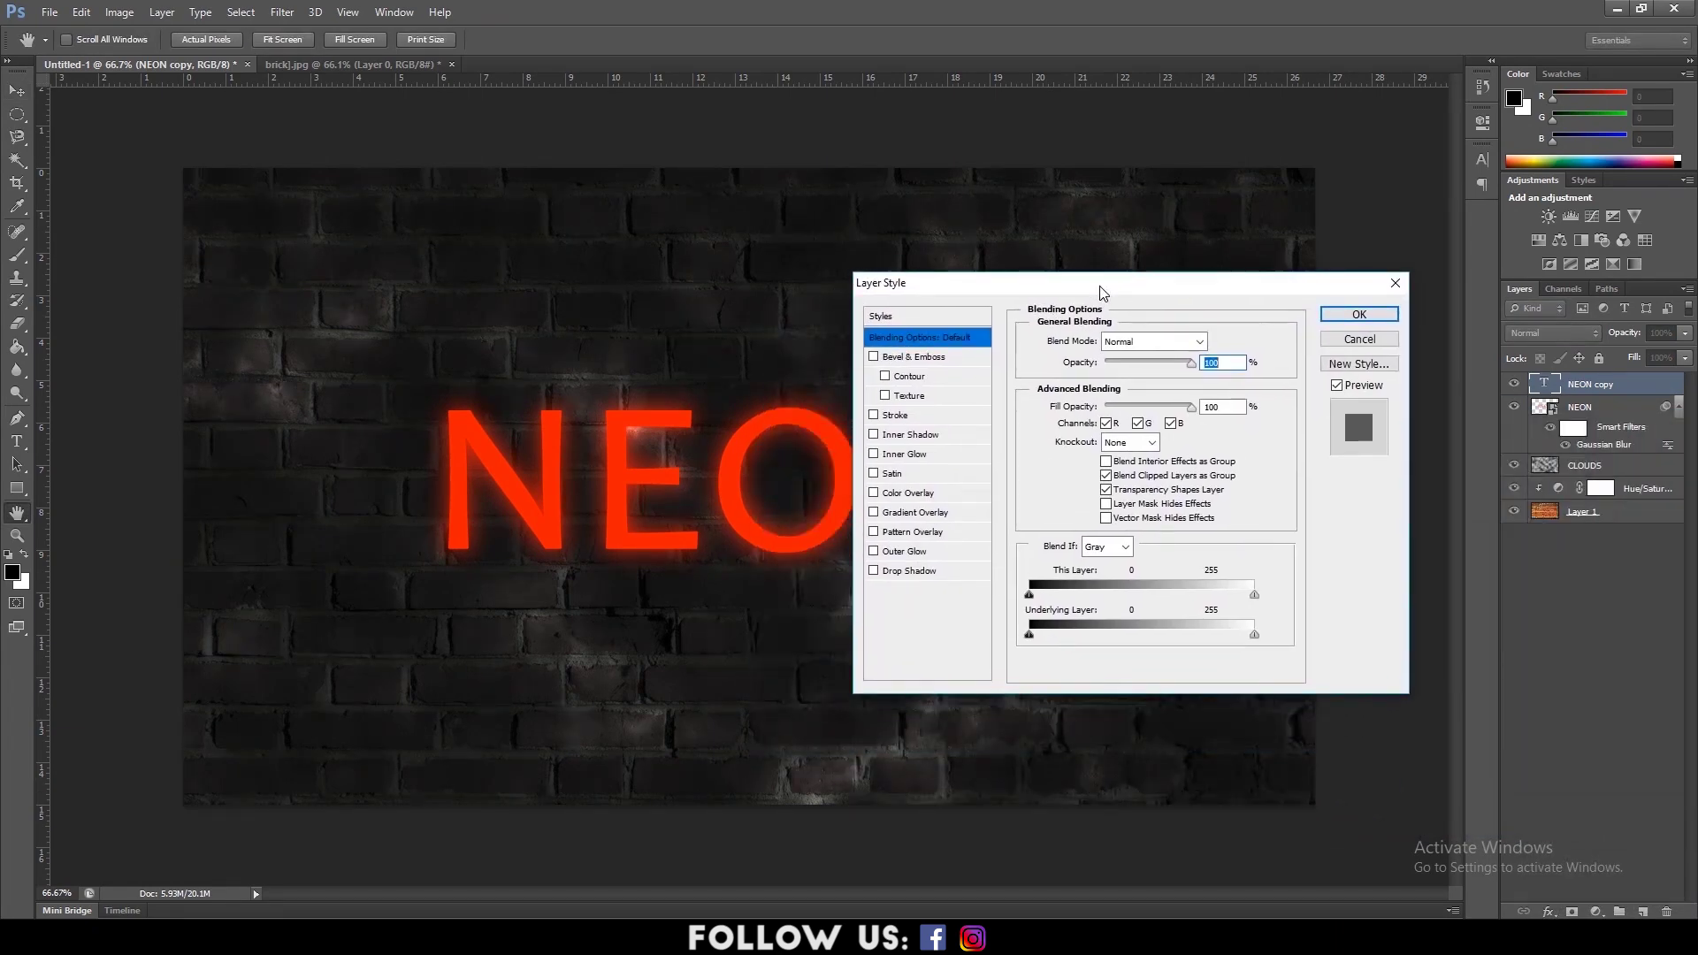
click(904, 571)
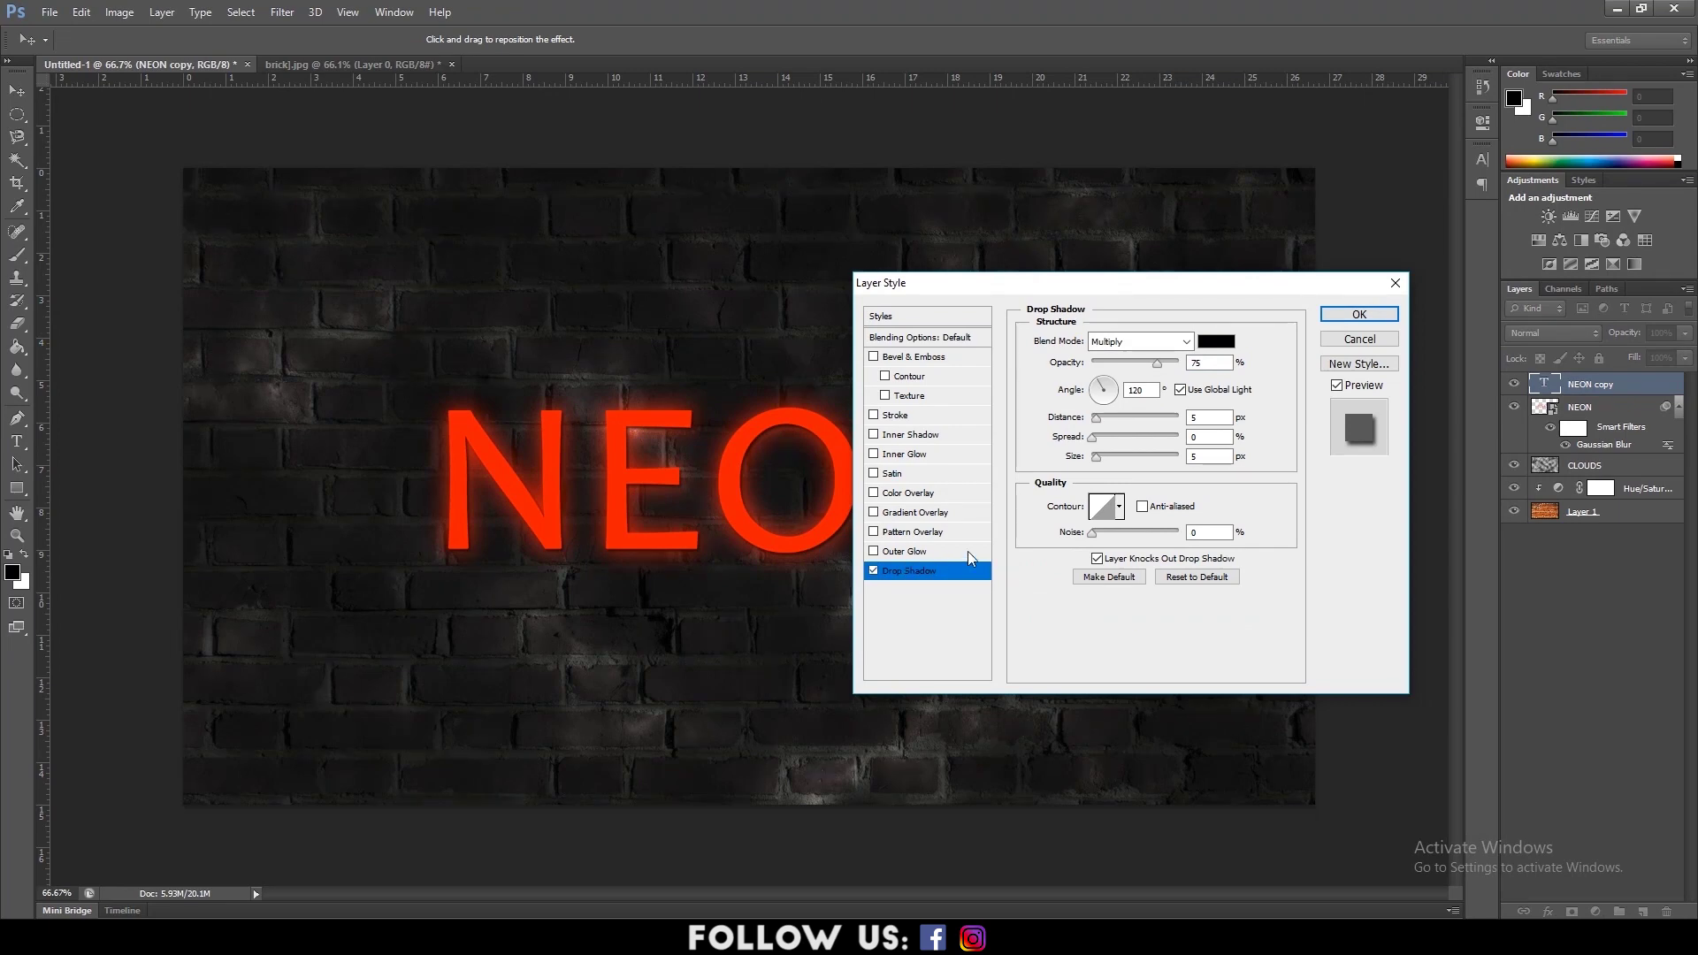
double_click(1207, 363)
text(50)
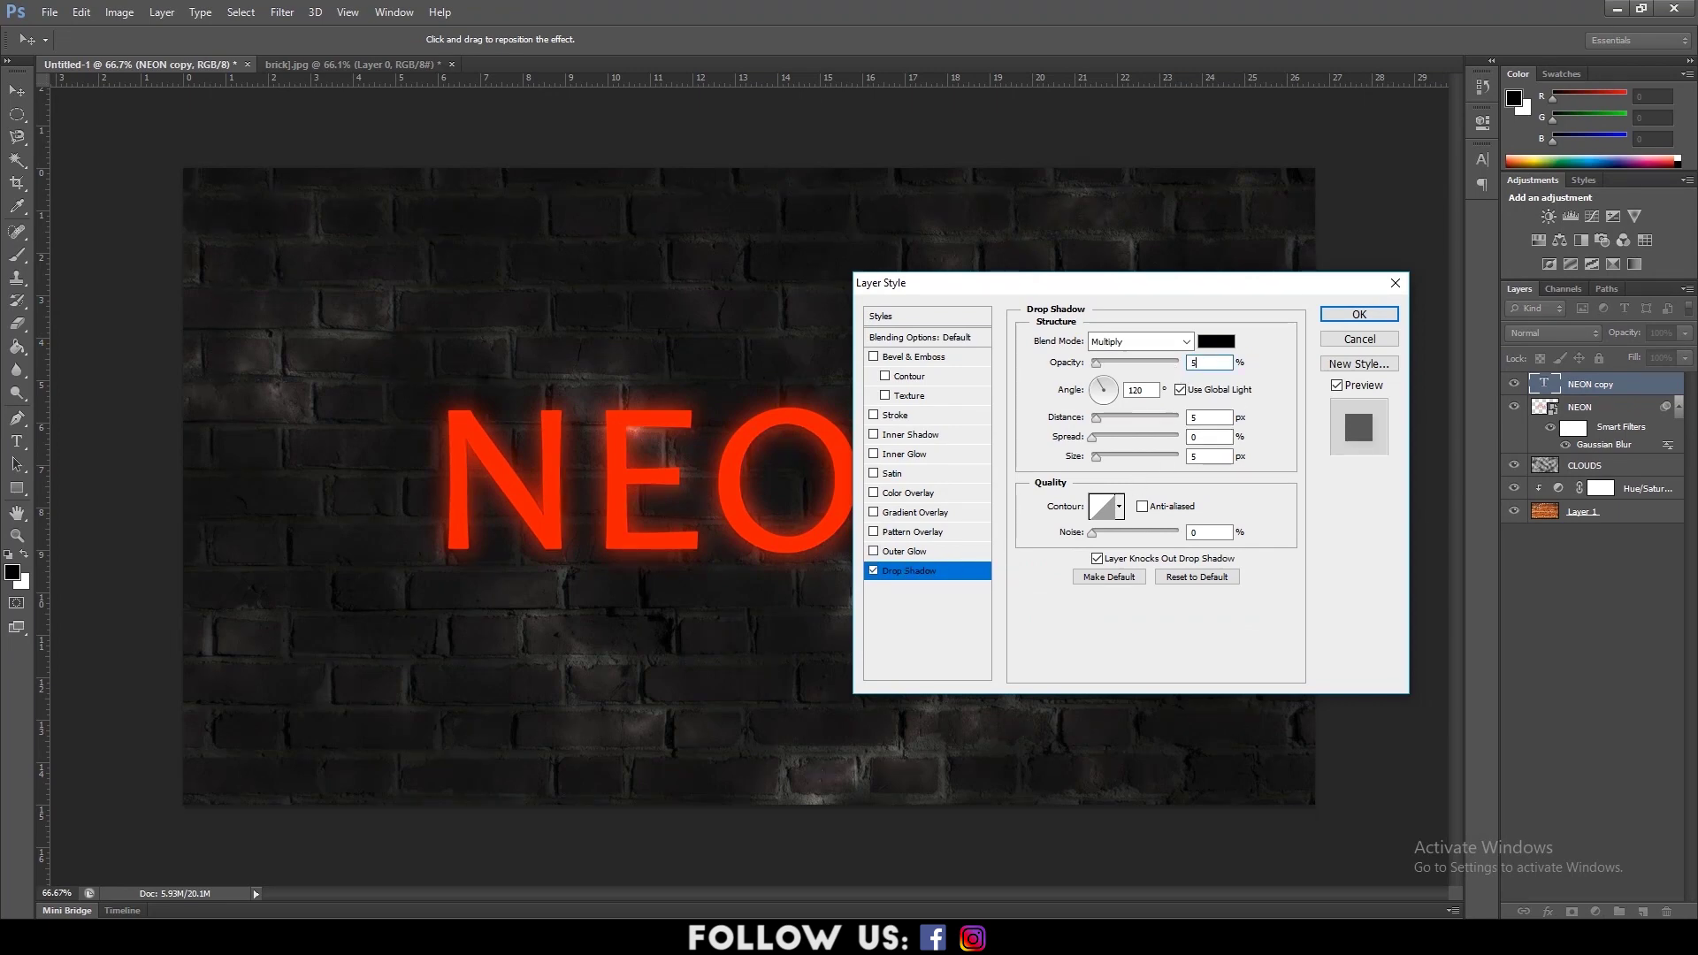
drag(1097, 461, 1103, 460)
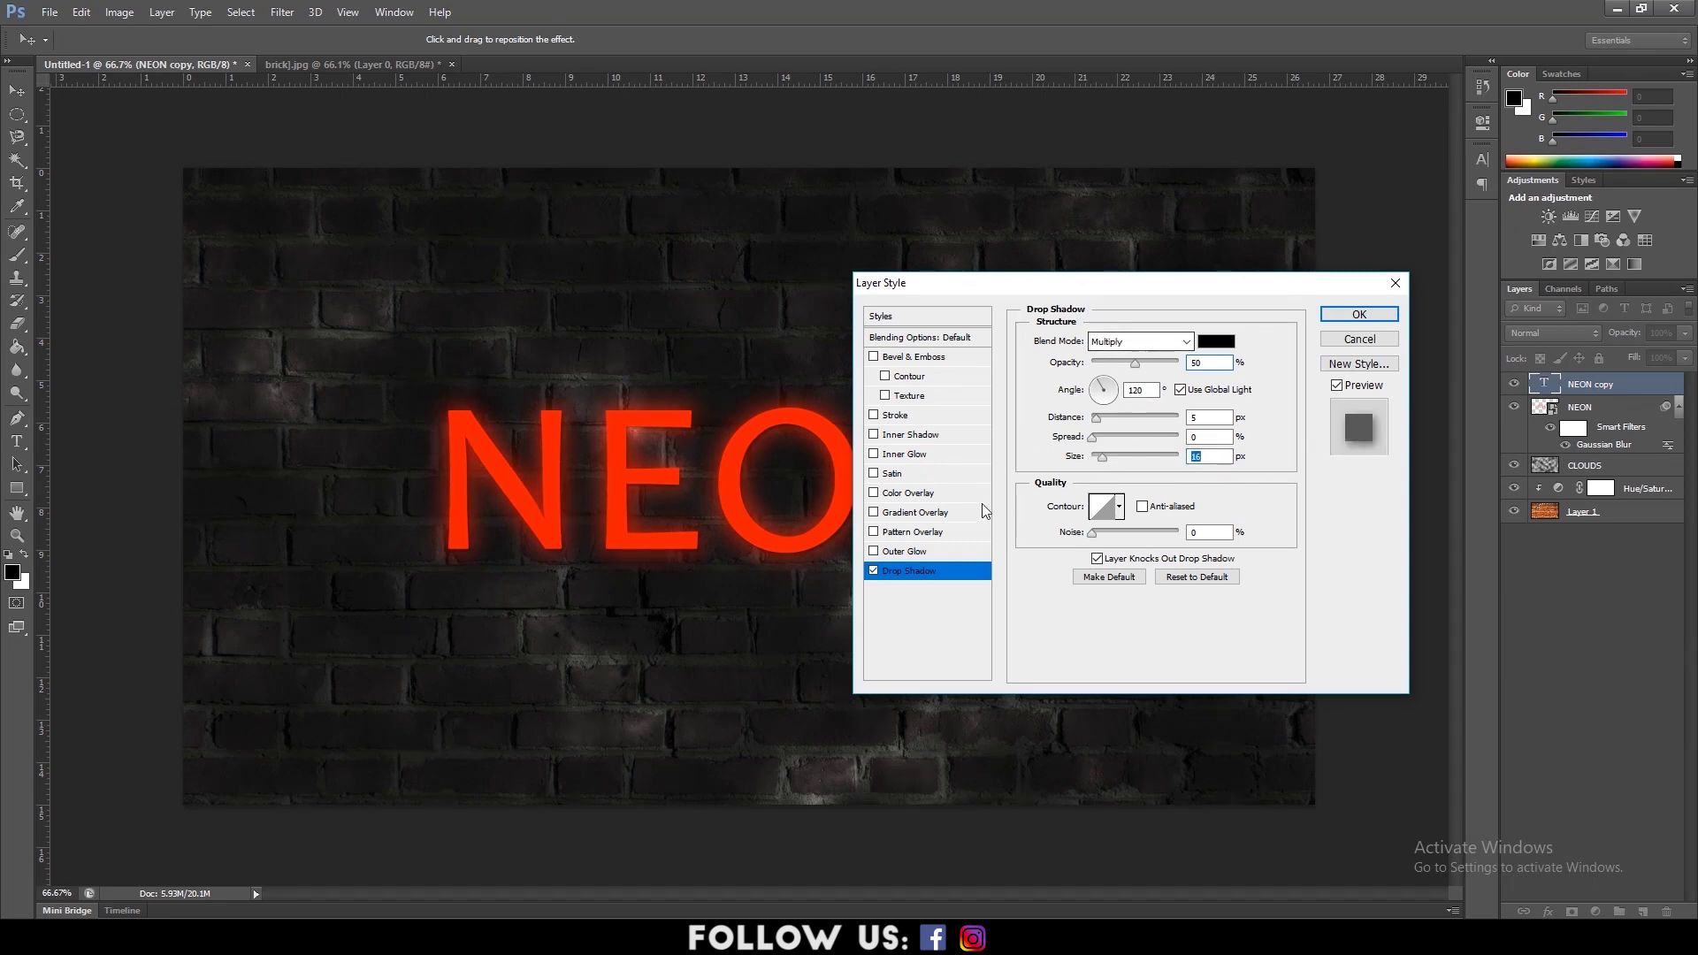
- Enable a white #ffffff Inner Glow with Source: Center and Size 10 px
click(891, 458)
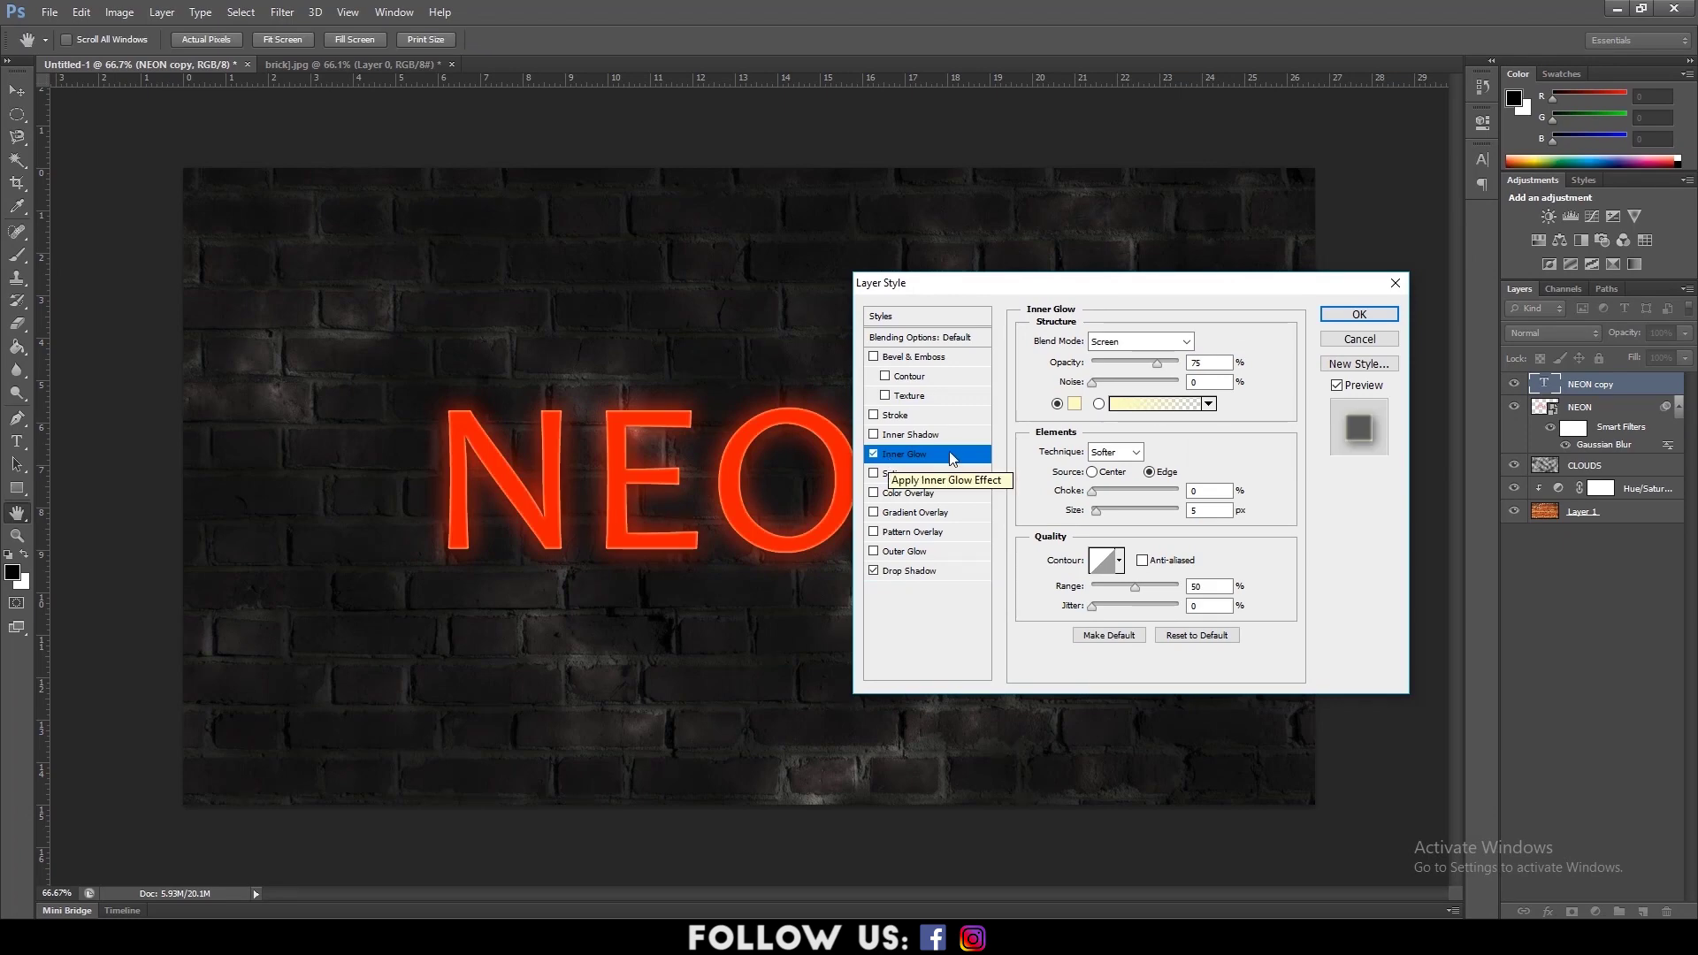
click(1075, 404)
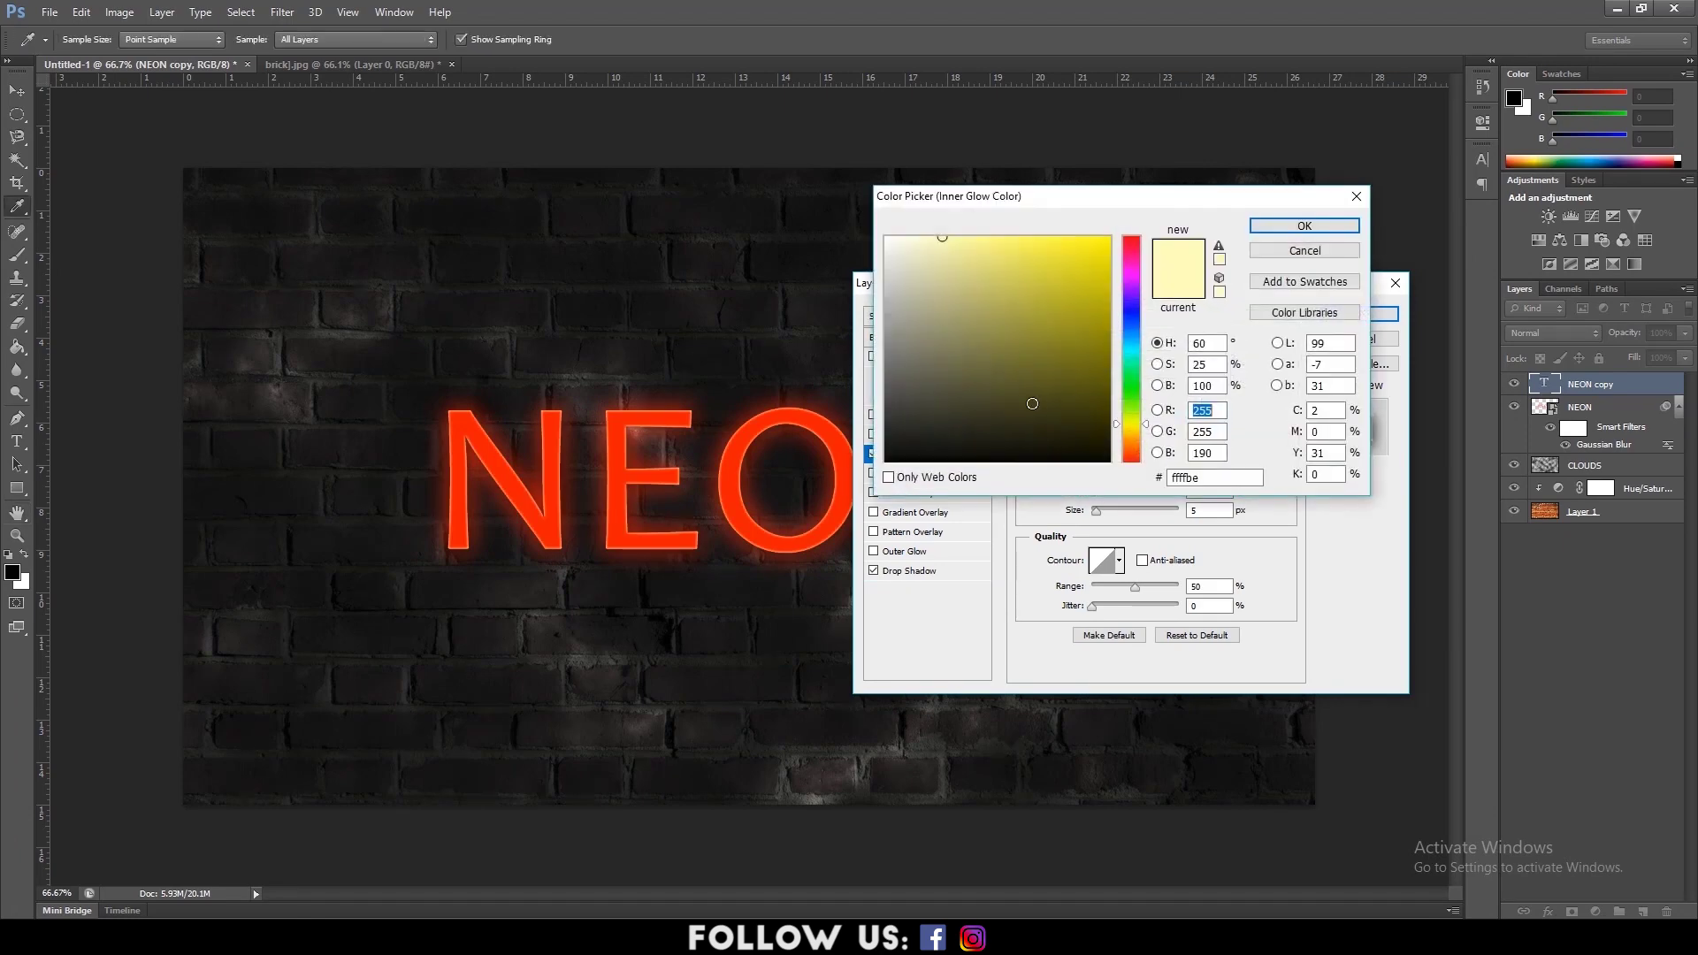
drag(1017, 389, 851, 196)
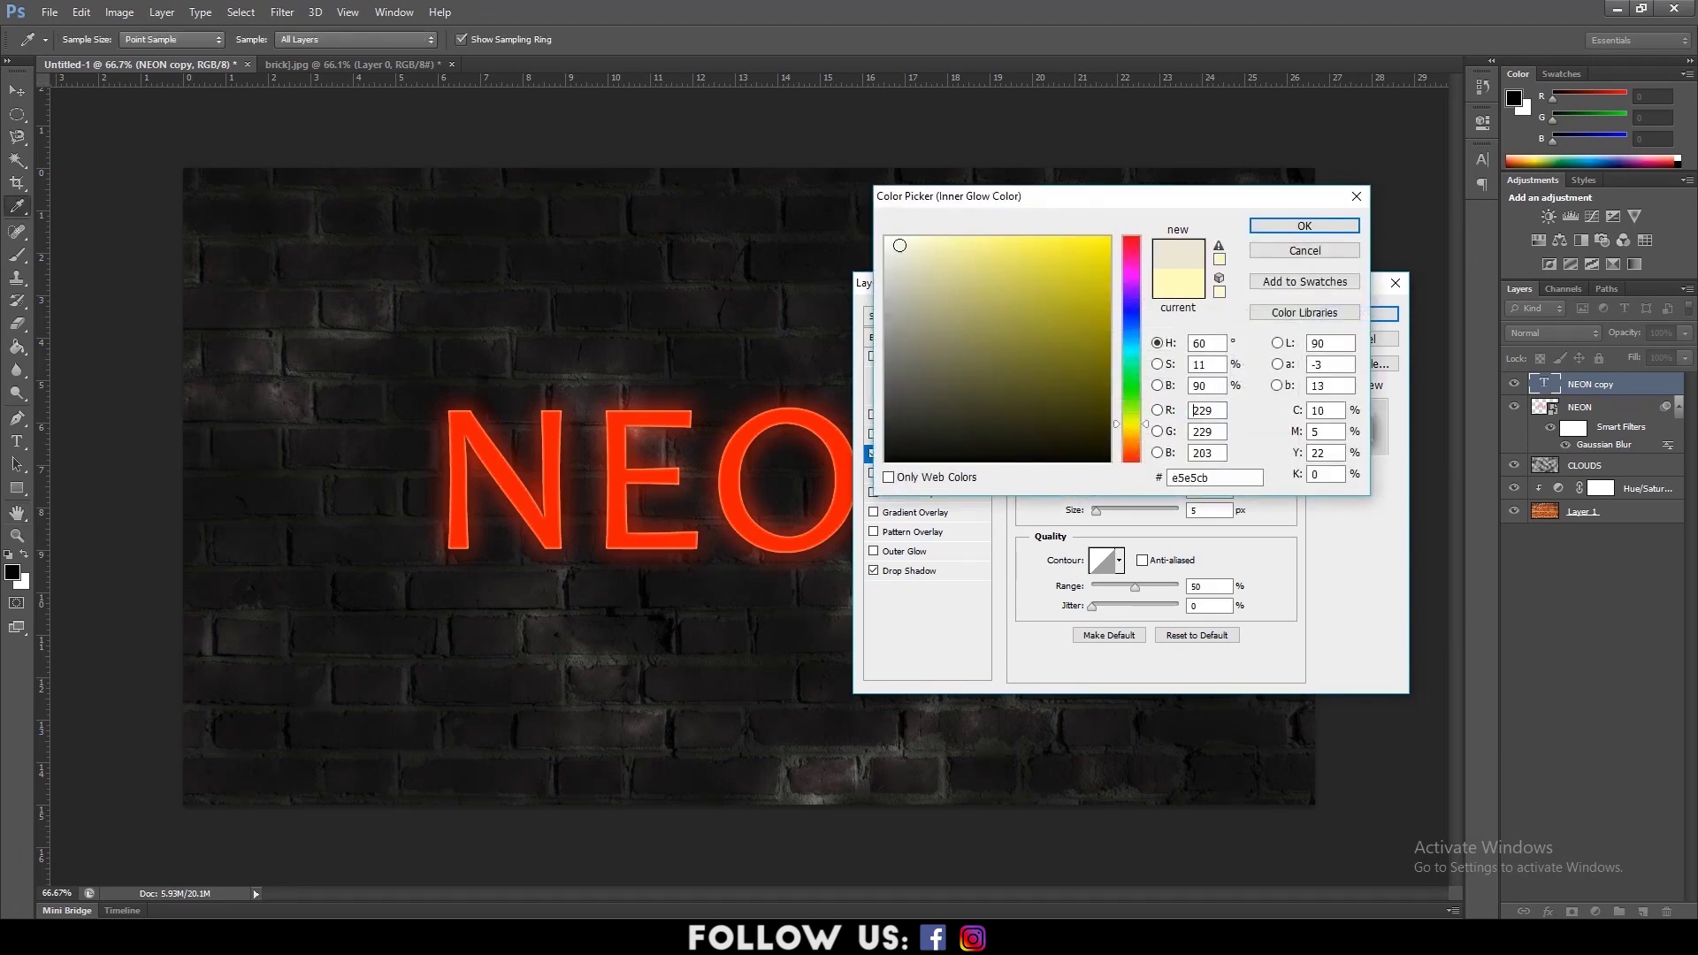
click(1309, 227)
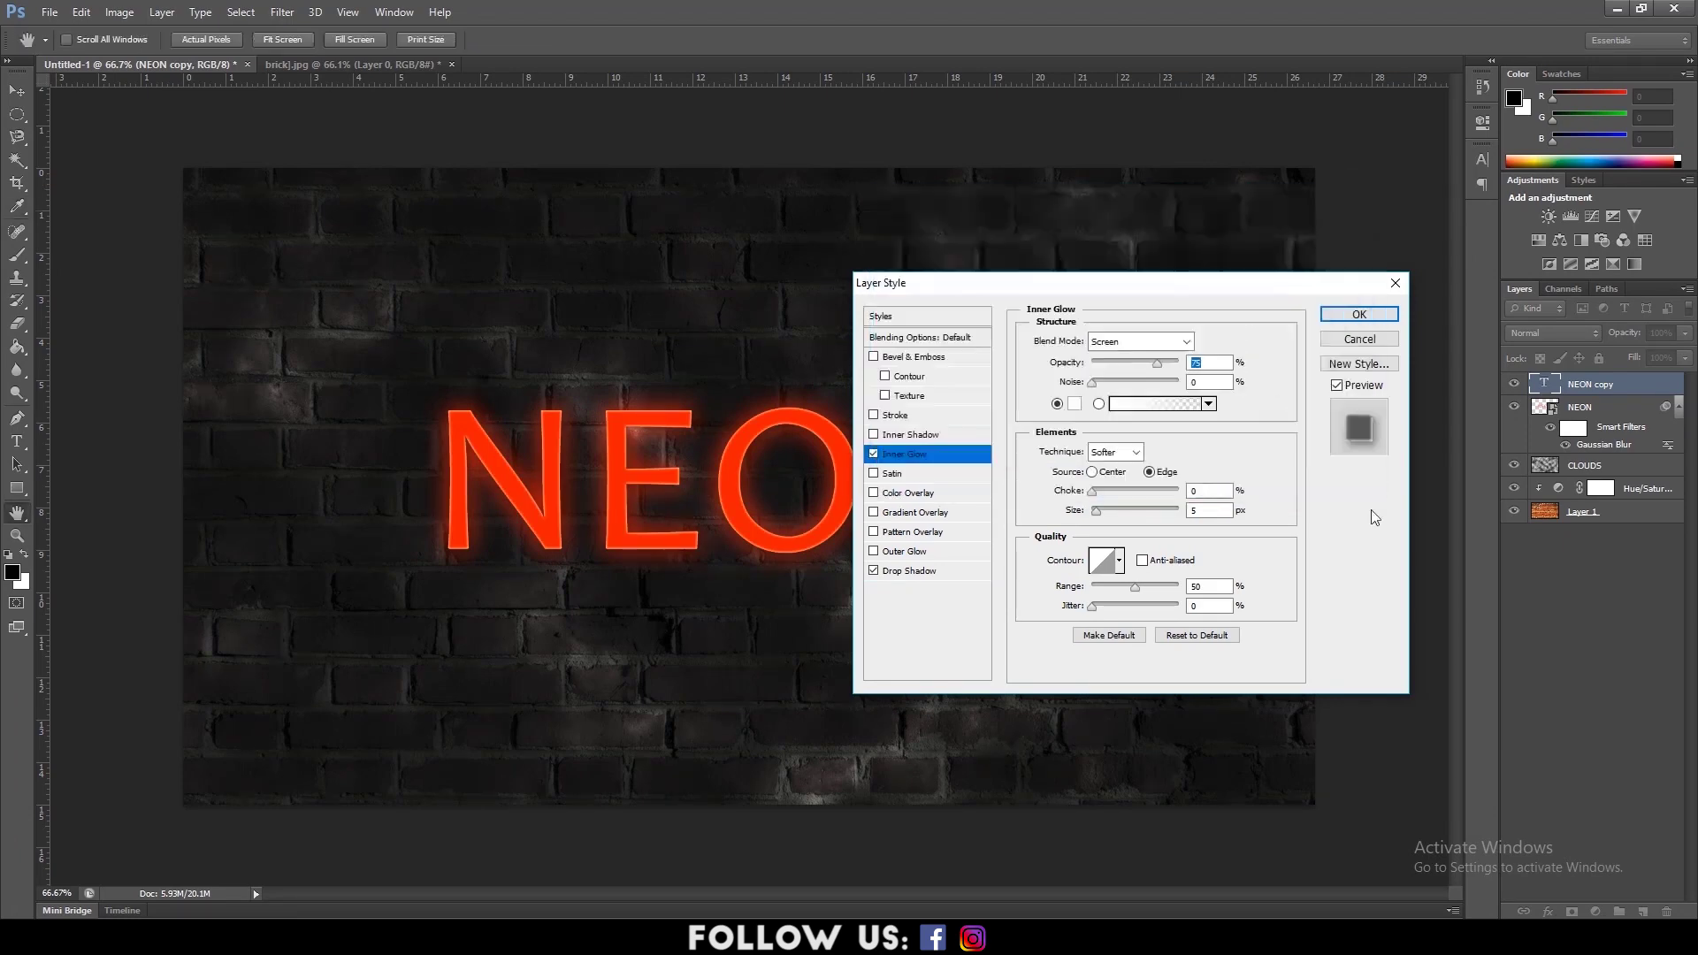
click(1094, 473)
drag(1098, 517, 1101, 522)
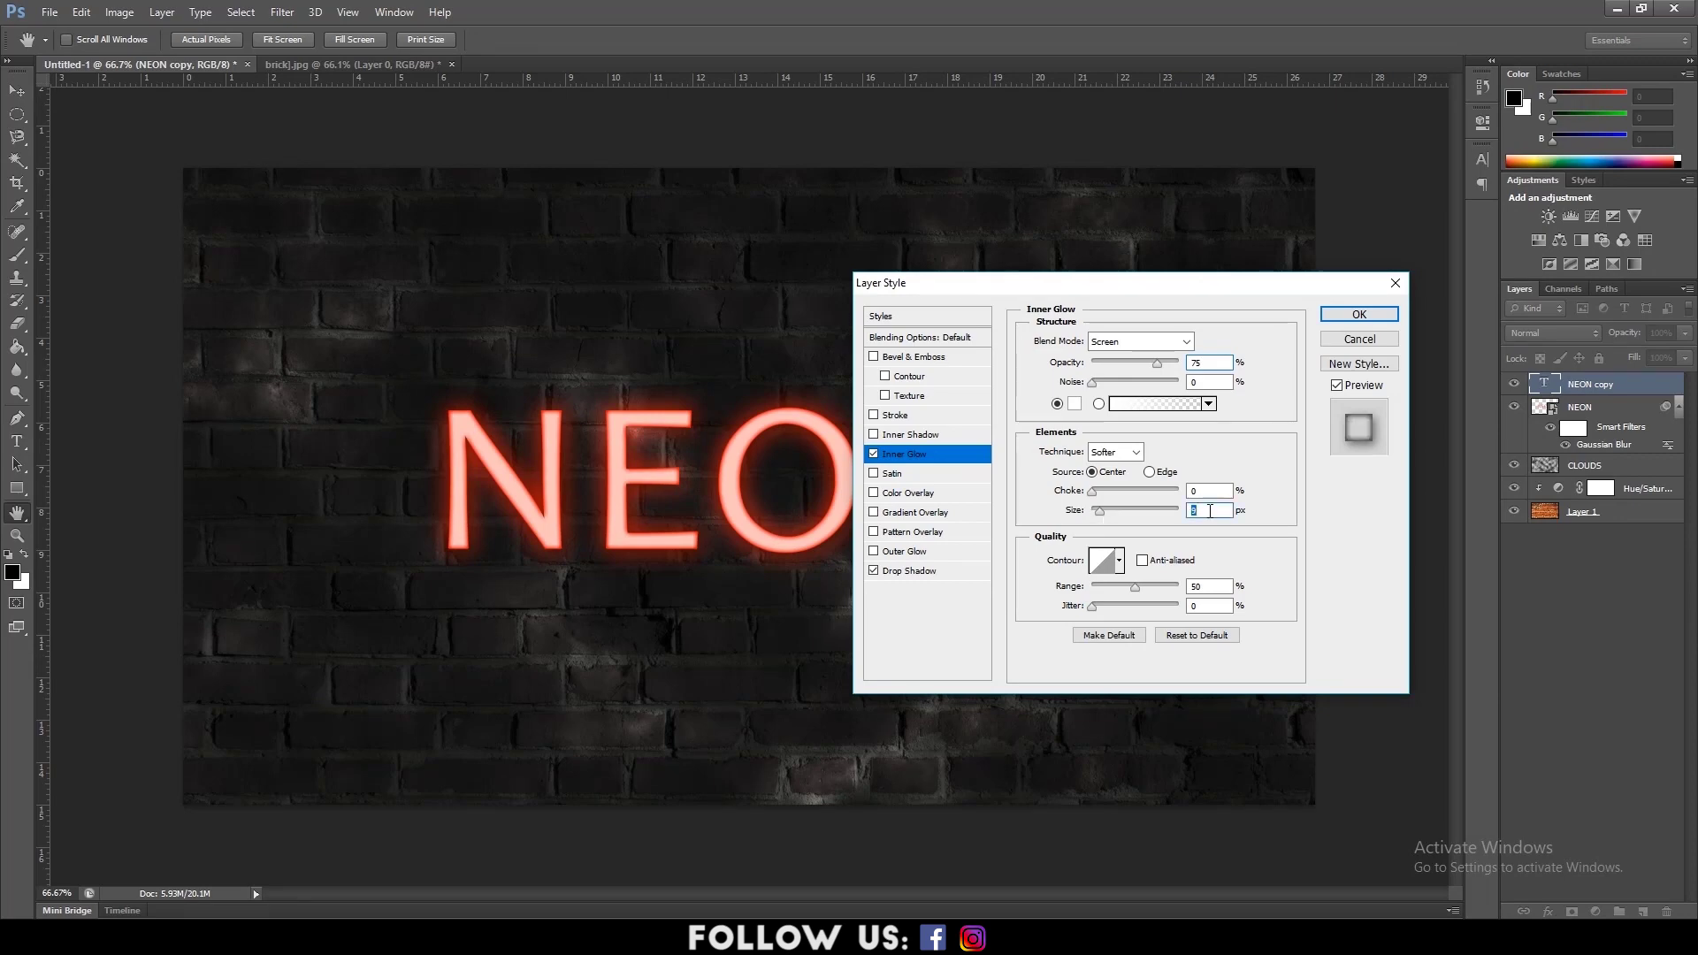
text(10)
- Add a ~21% Inner Shadow and Bevel & Emboss with Depth 185, Size 2, Soften 16
click(902, 437)
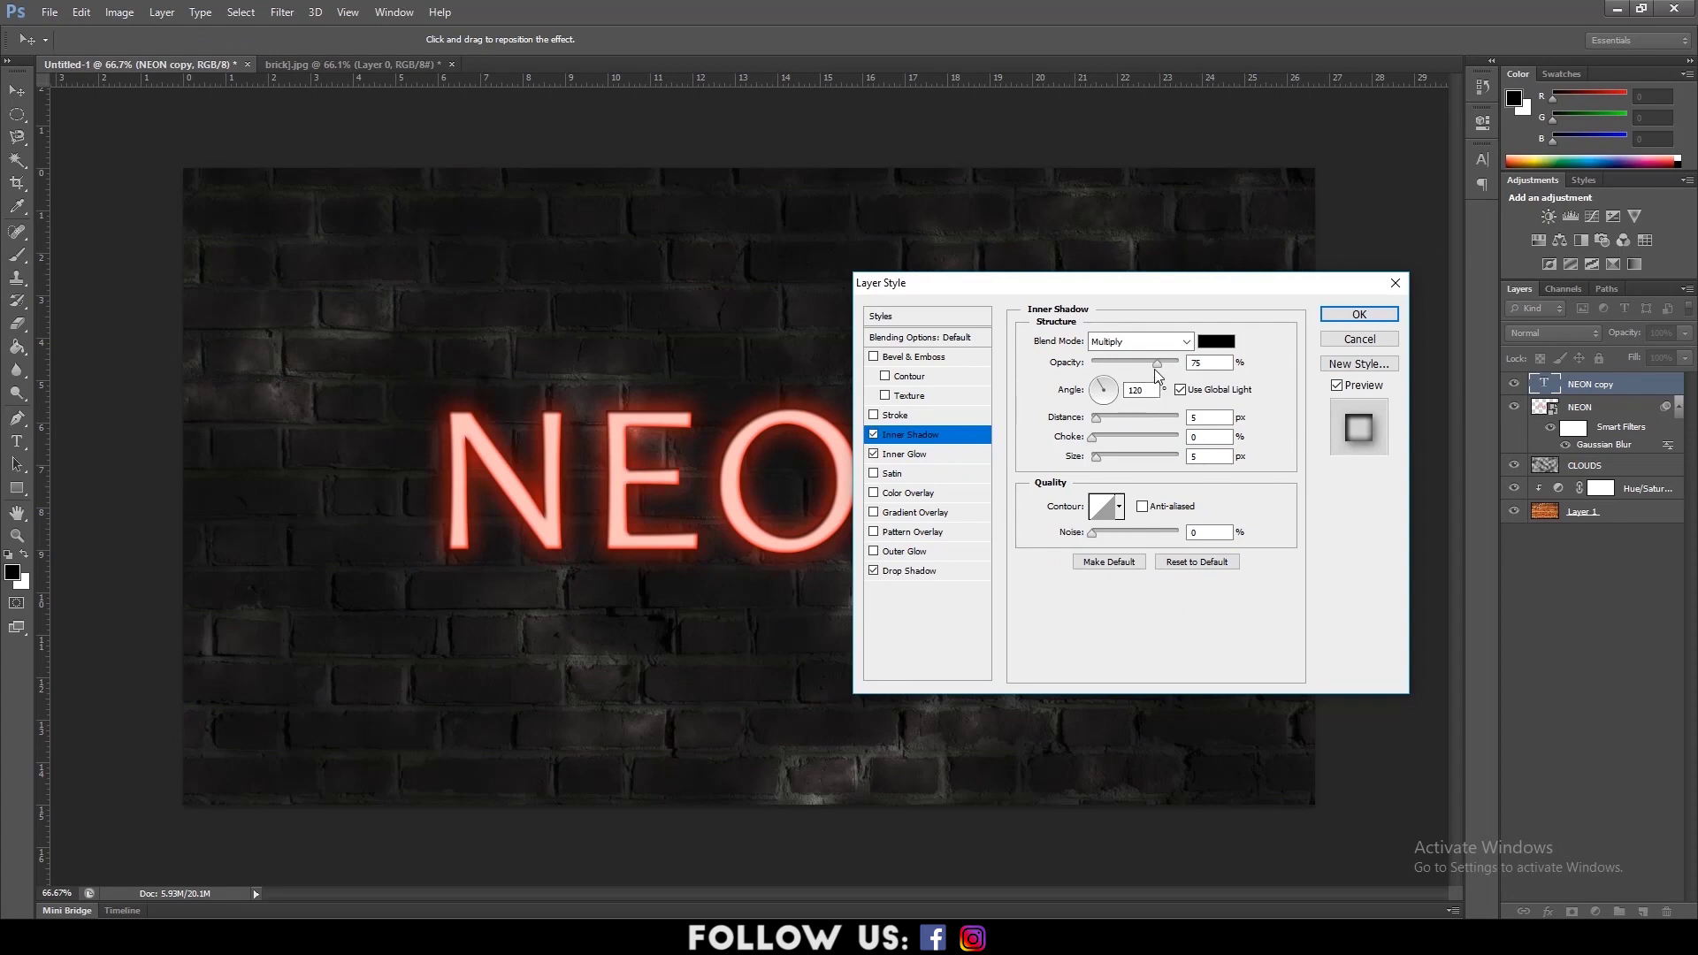
drag(1157, 363, 1119, 373)
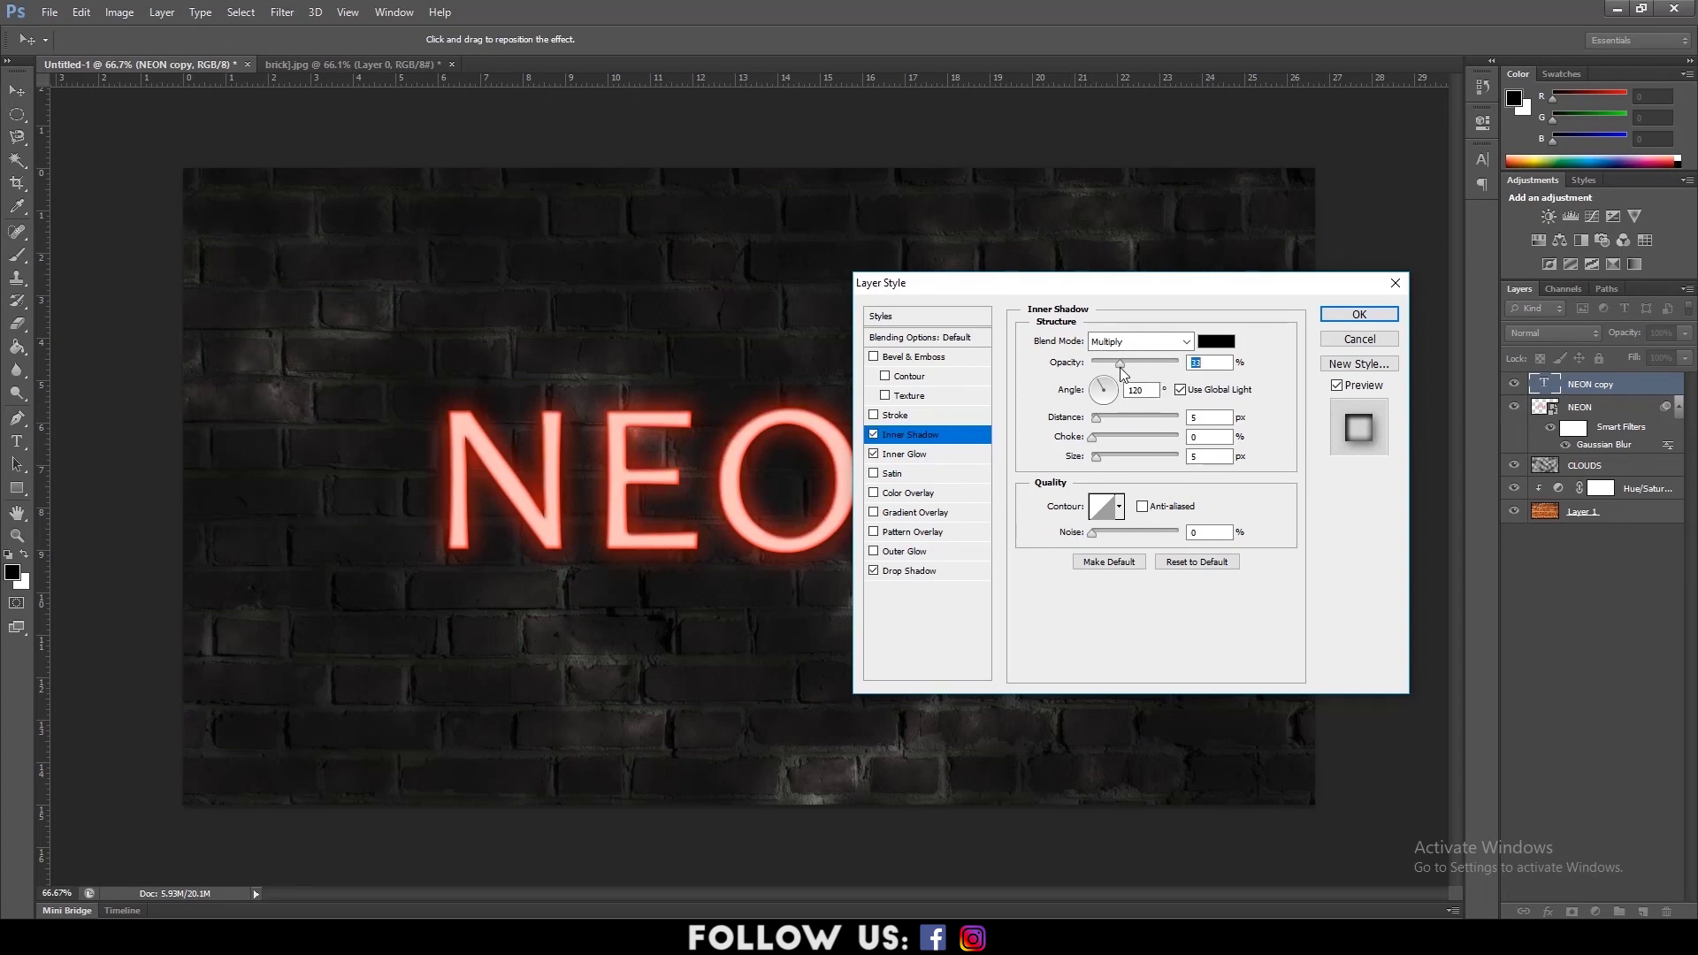
click(893, 357)
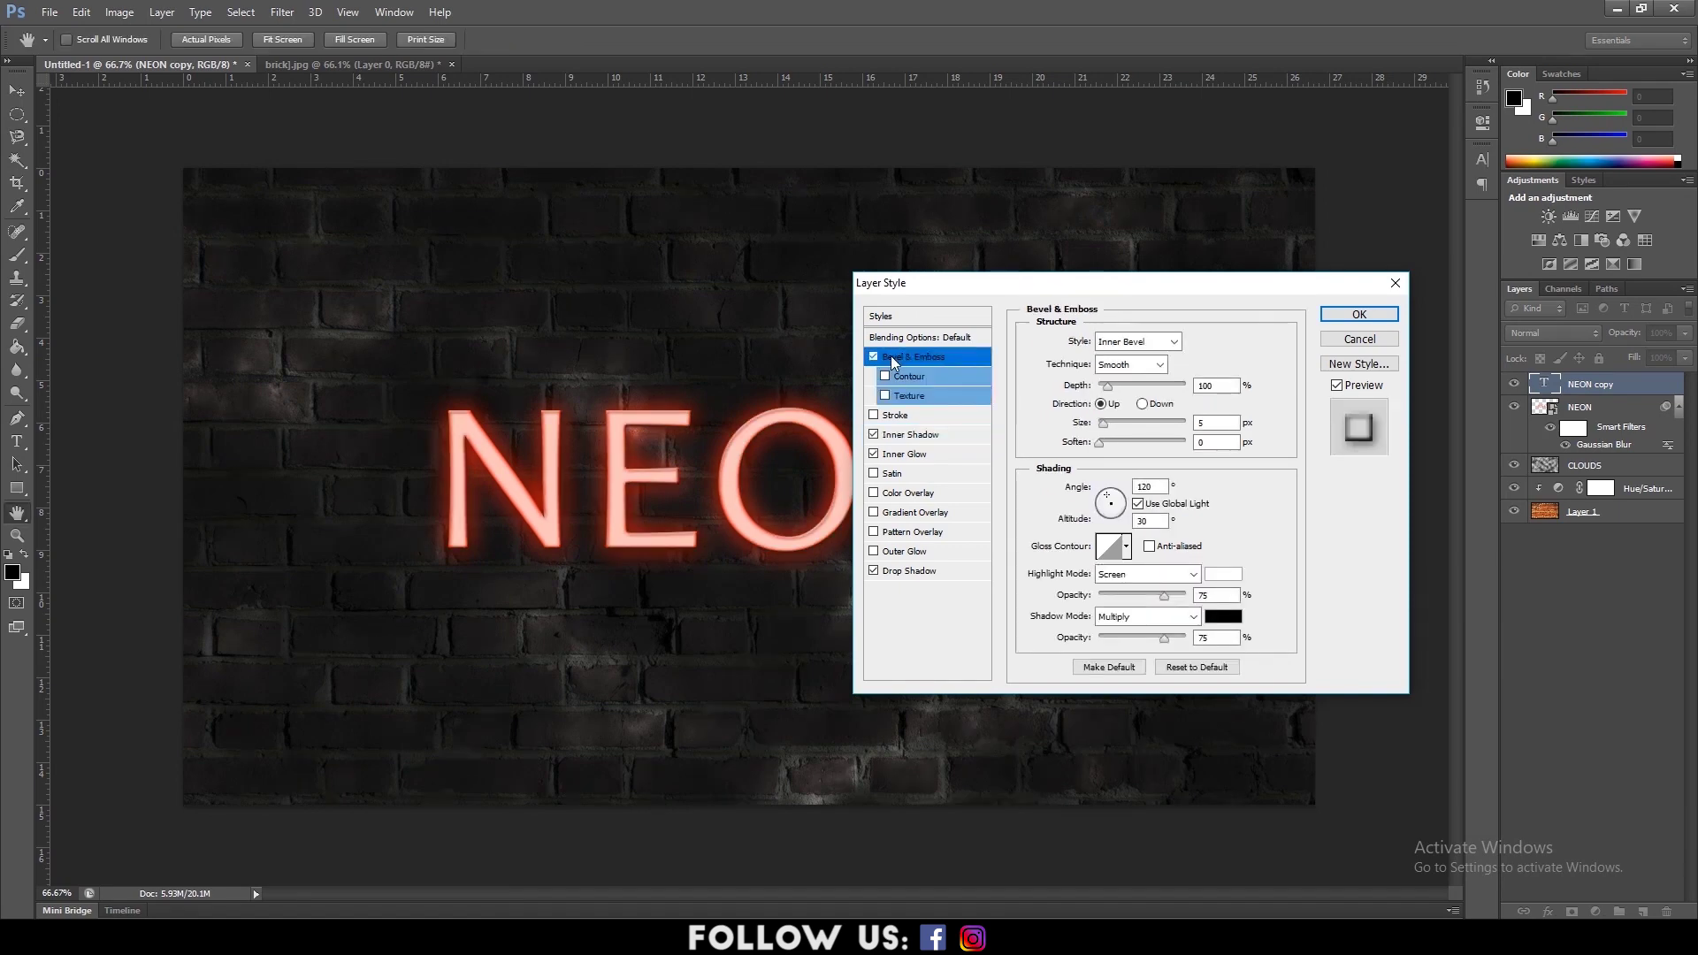
click(1208, 386)
key(shift+Up)
key(shift+Up)
key(shift+Up)
text(185)
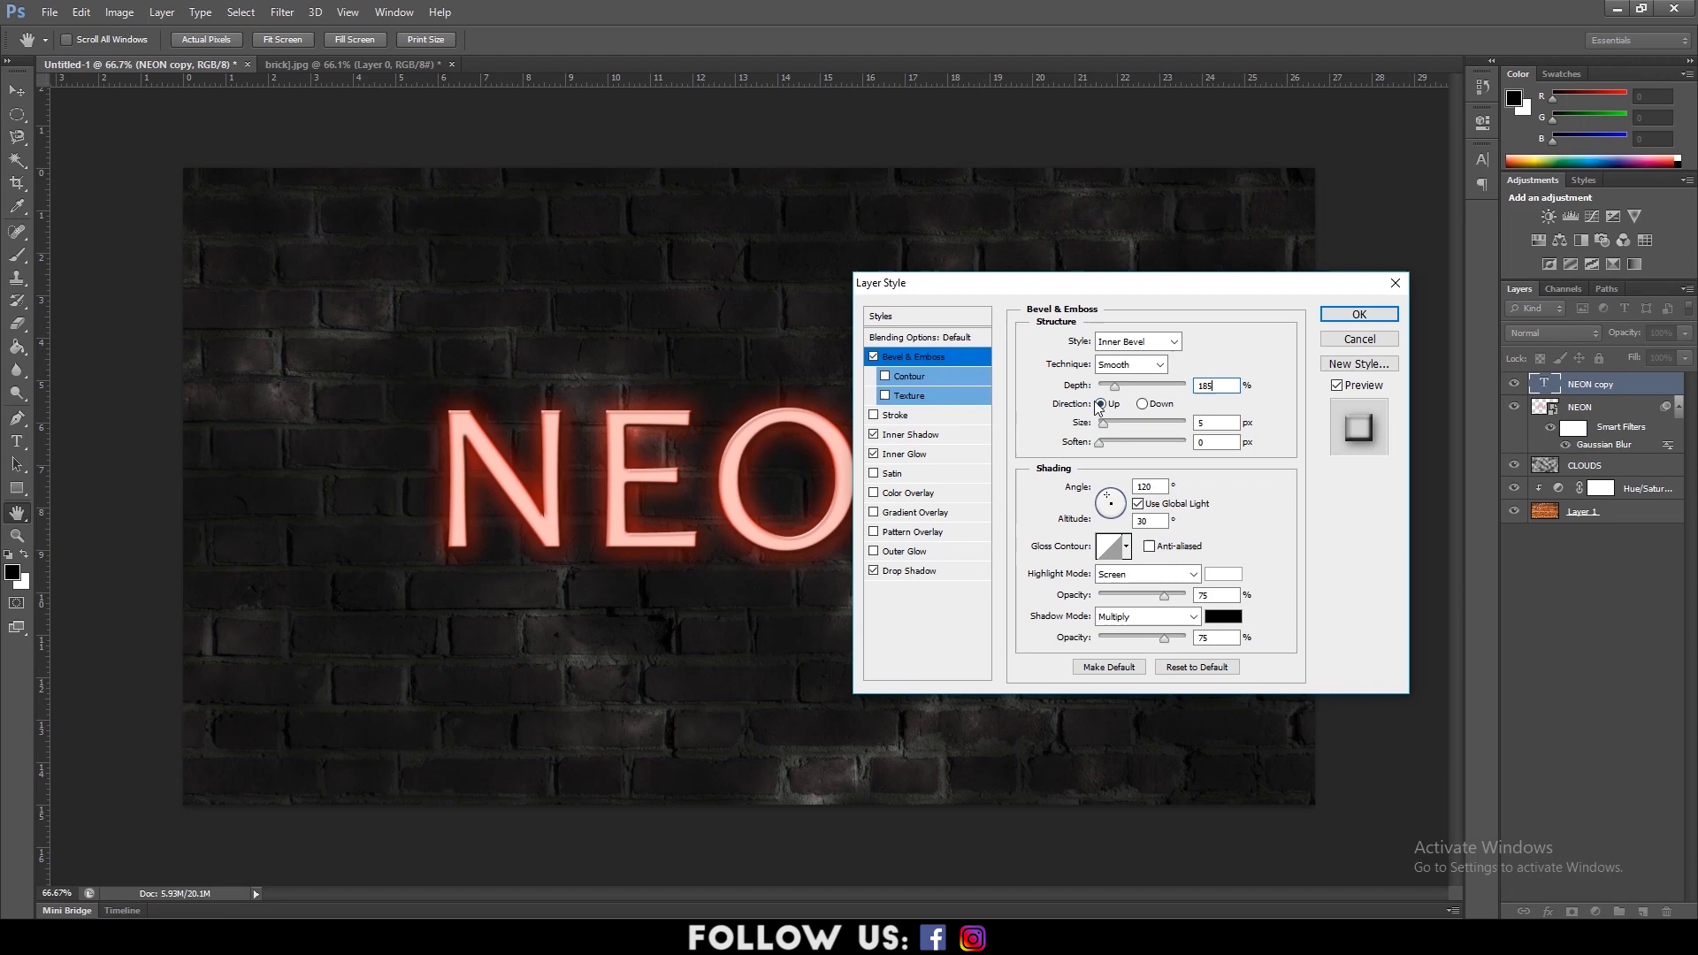
key(Tab)
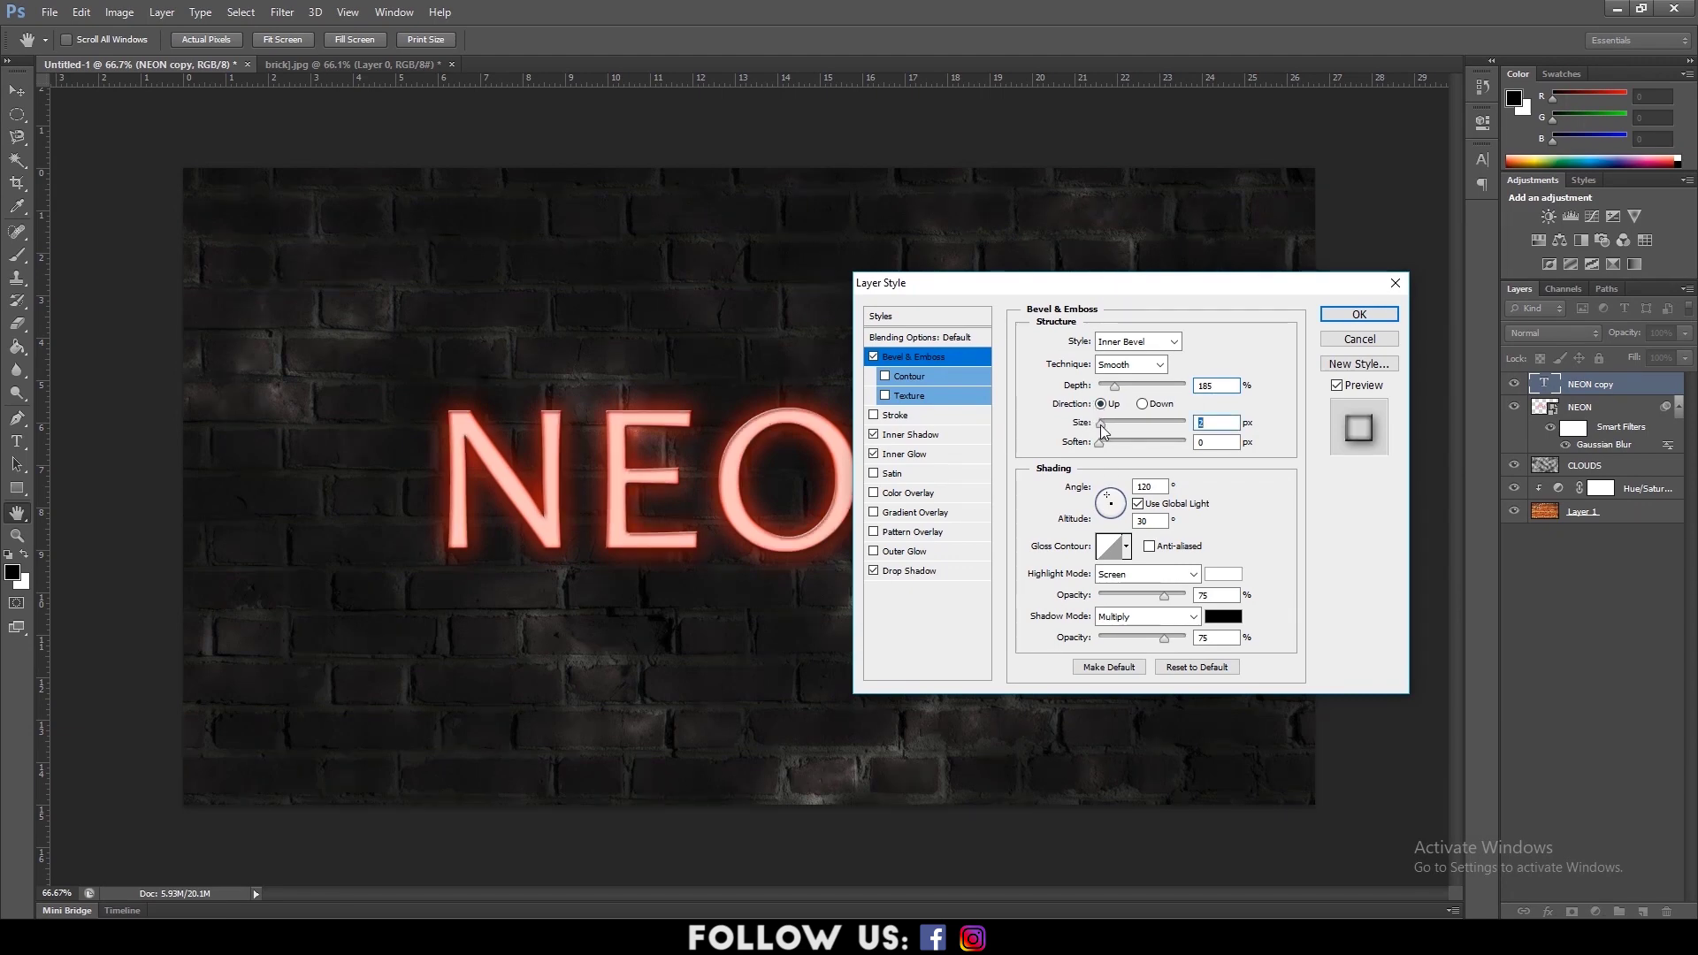
key(shift+Tab)
drag(1104, 448, 1223, 445)
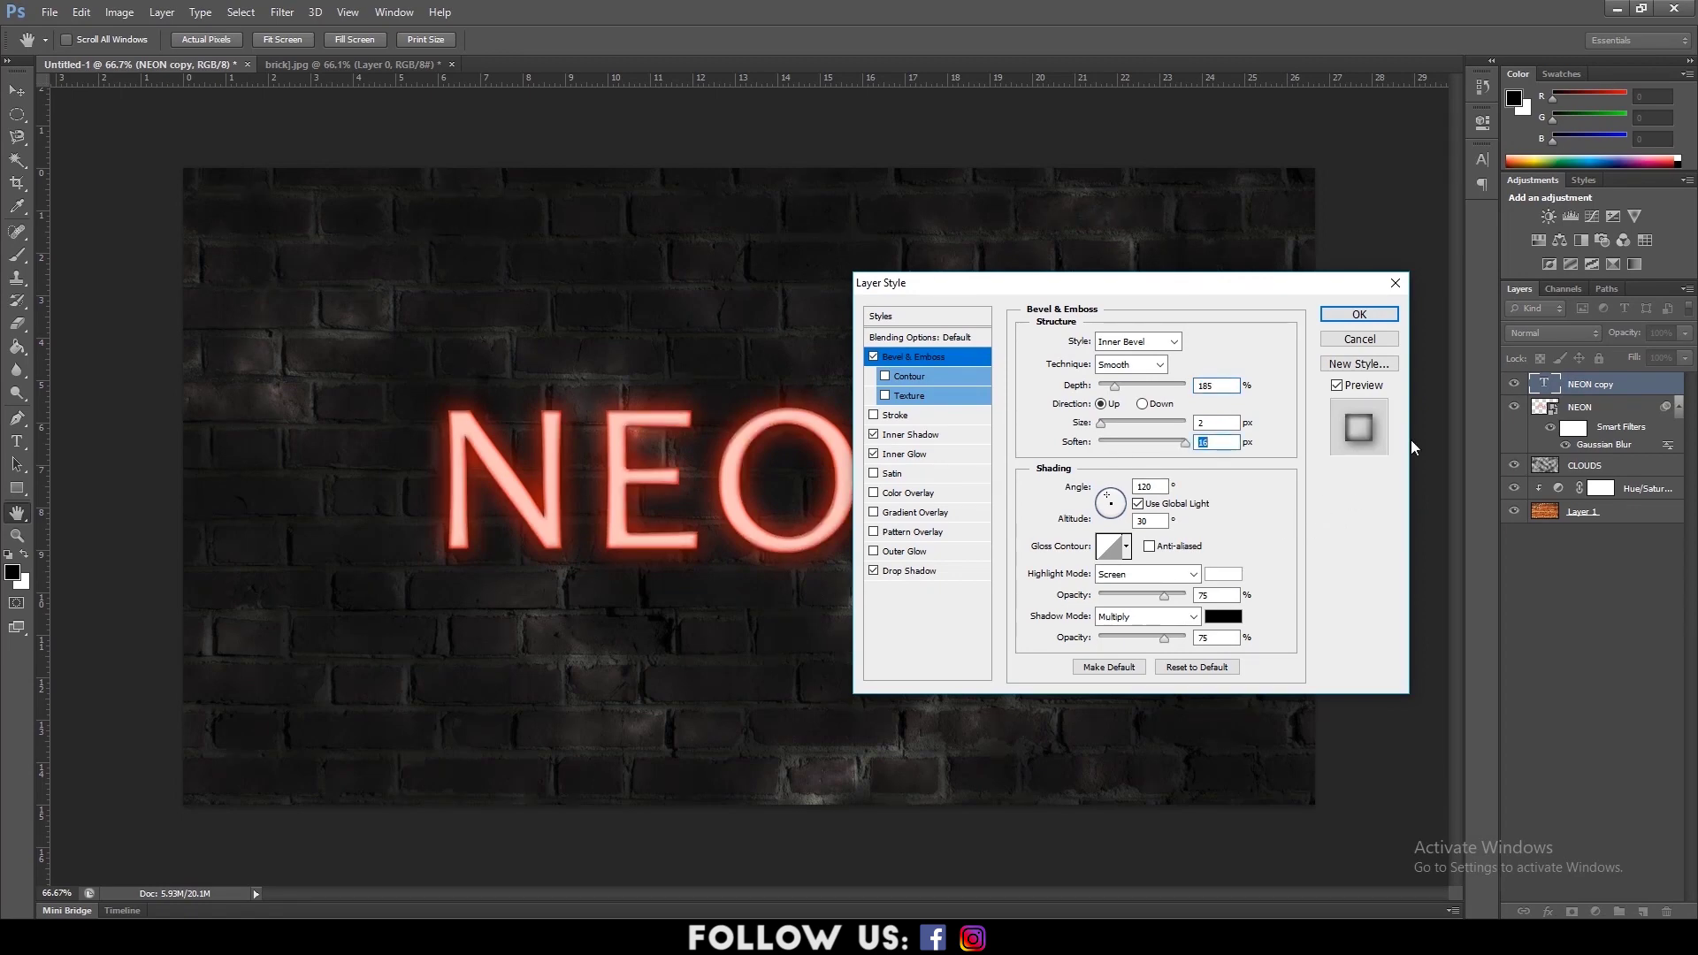
- Apply the NEON copy layer style and add a layer mask to the CLOUDS layer
click(1359, 314)
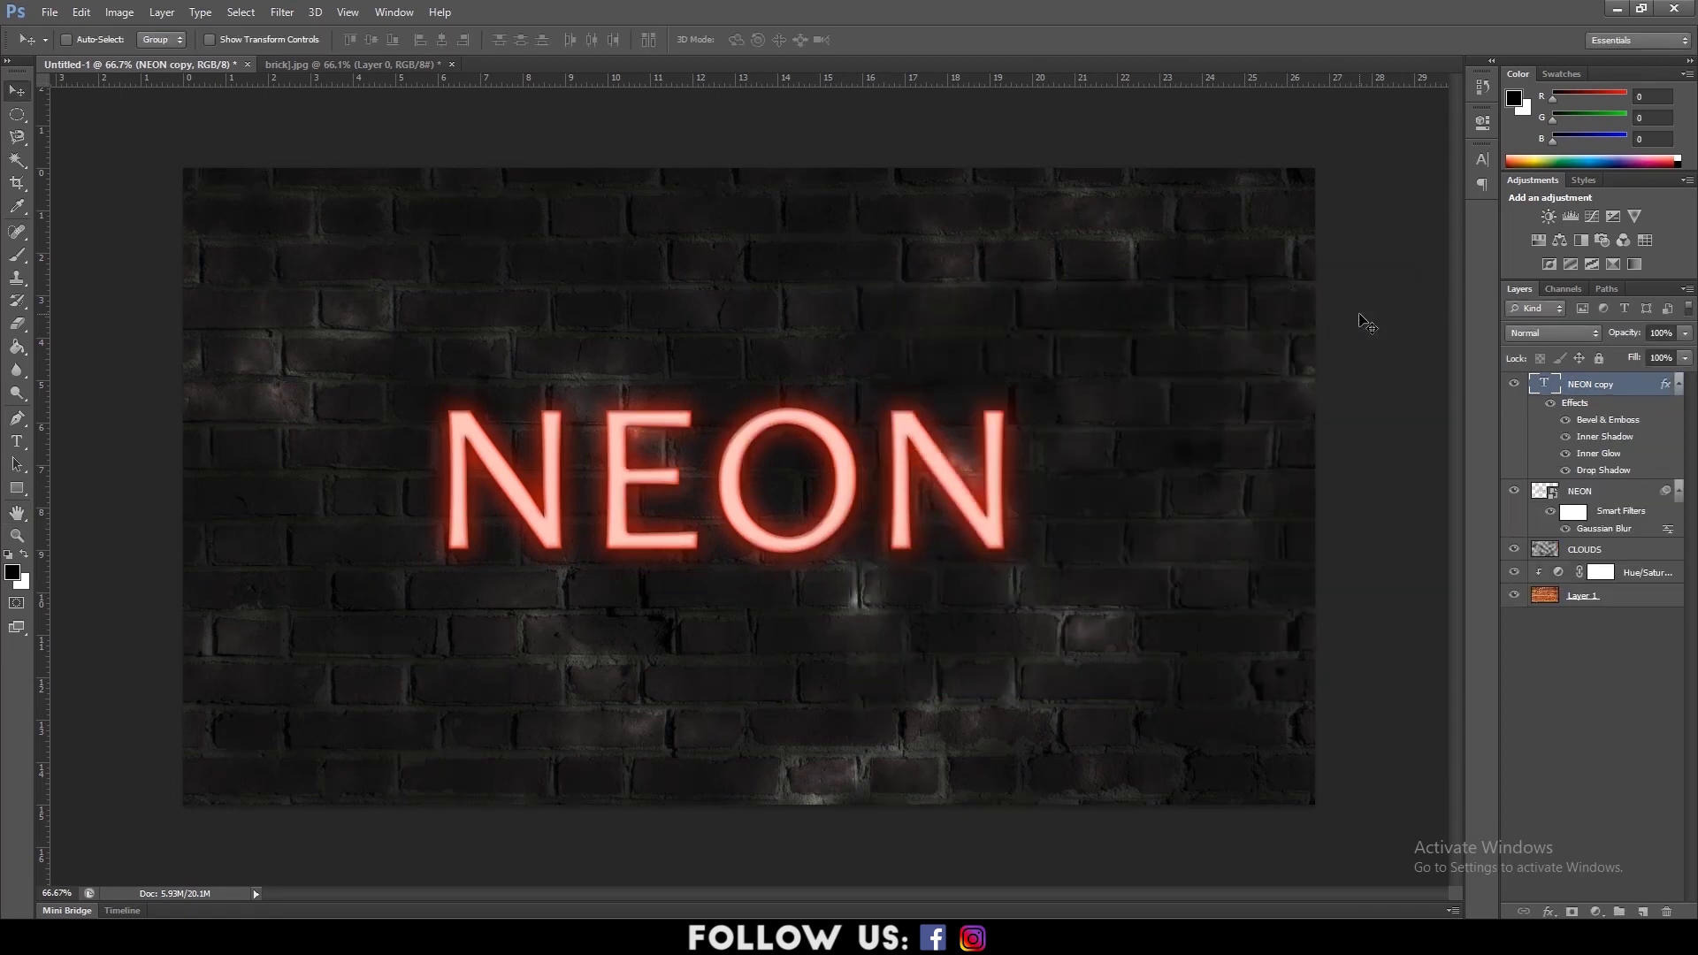
click(1597, 552)
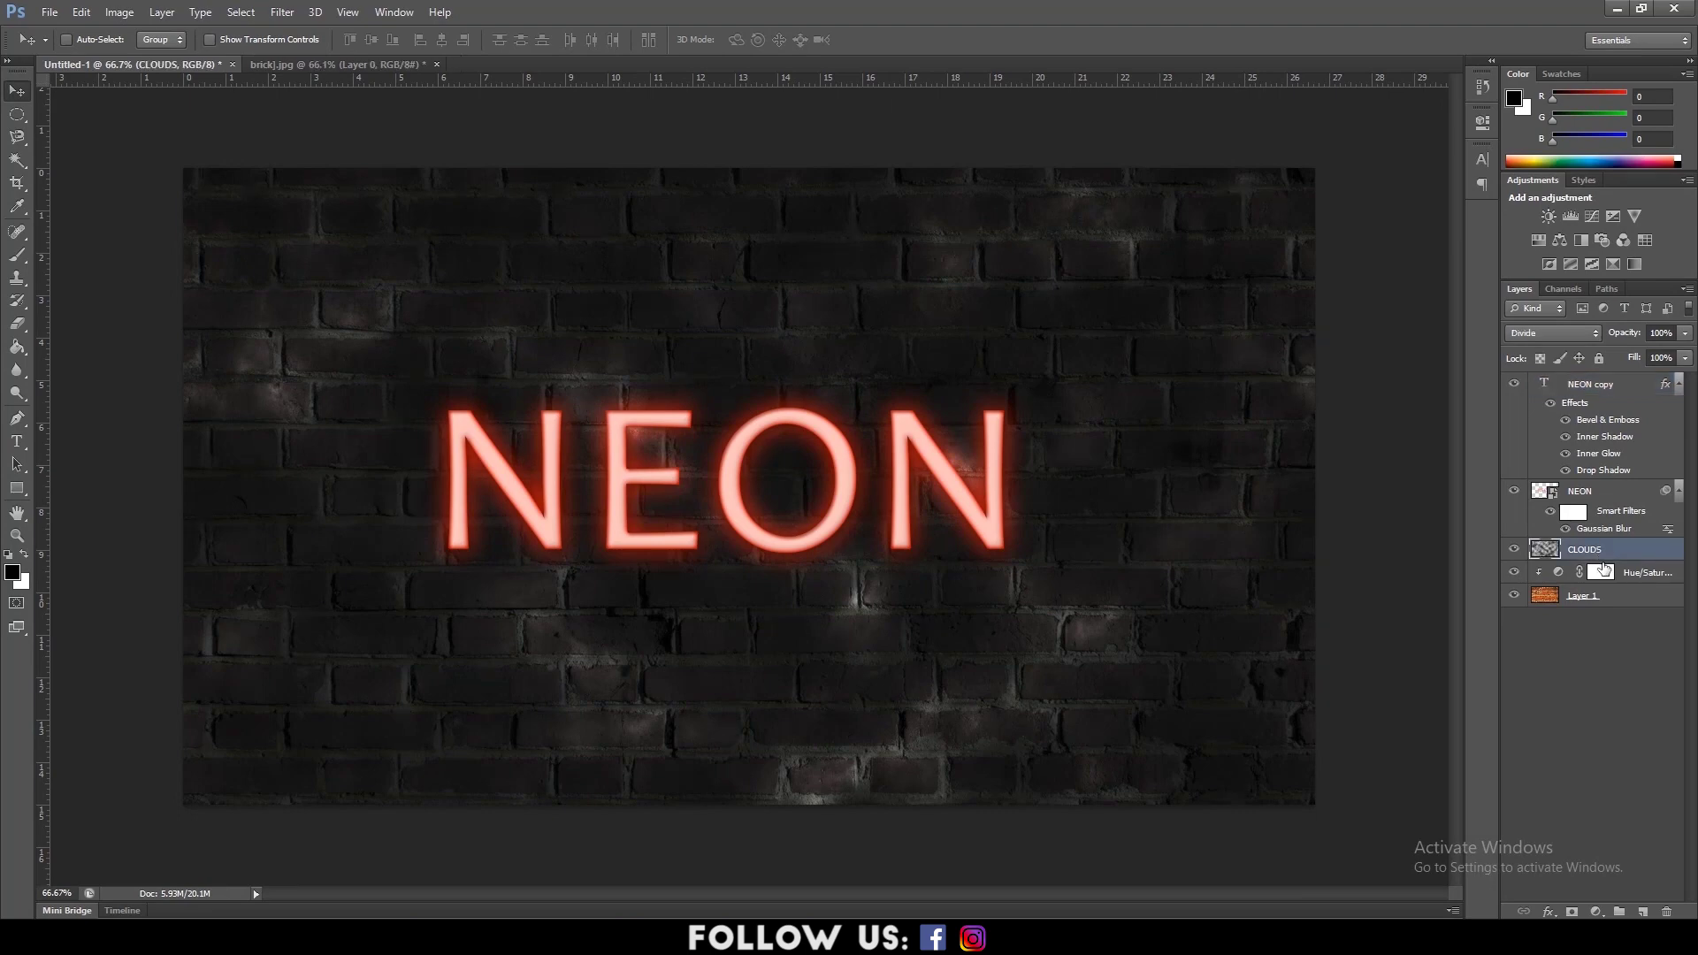
click(1572, 911)
- Paint black on the CLOUDS mask with a large soft 0% hardness brush
click(17, 255)
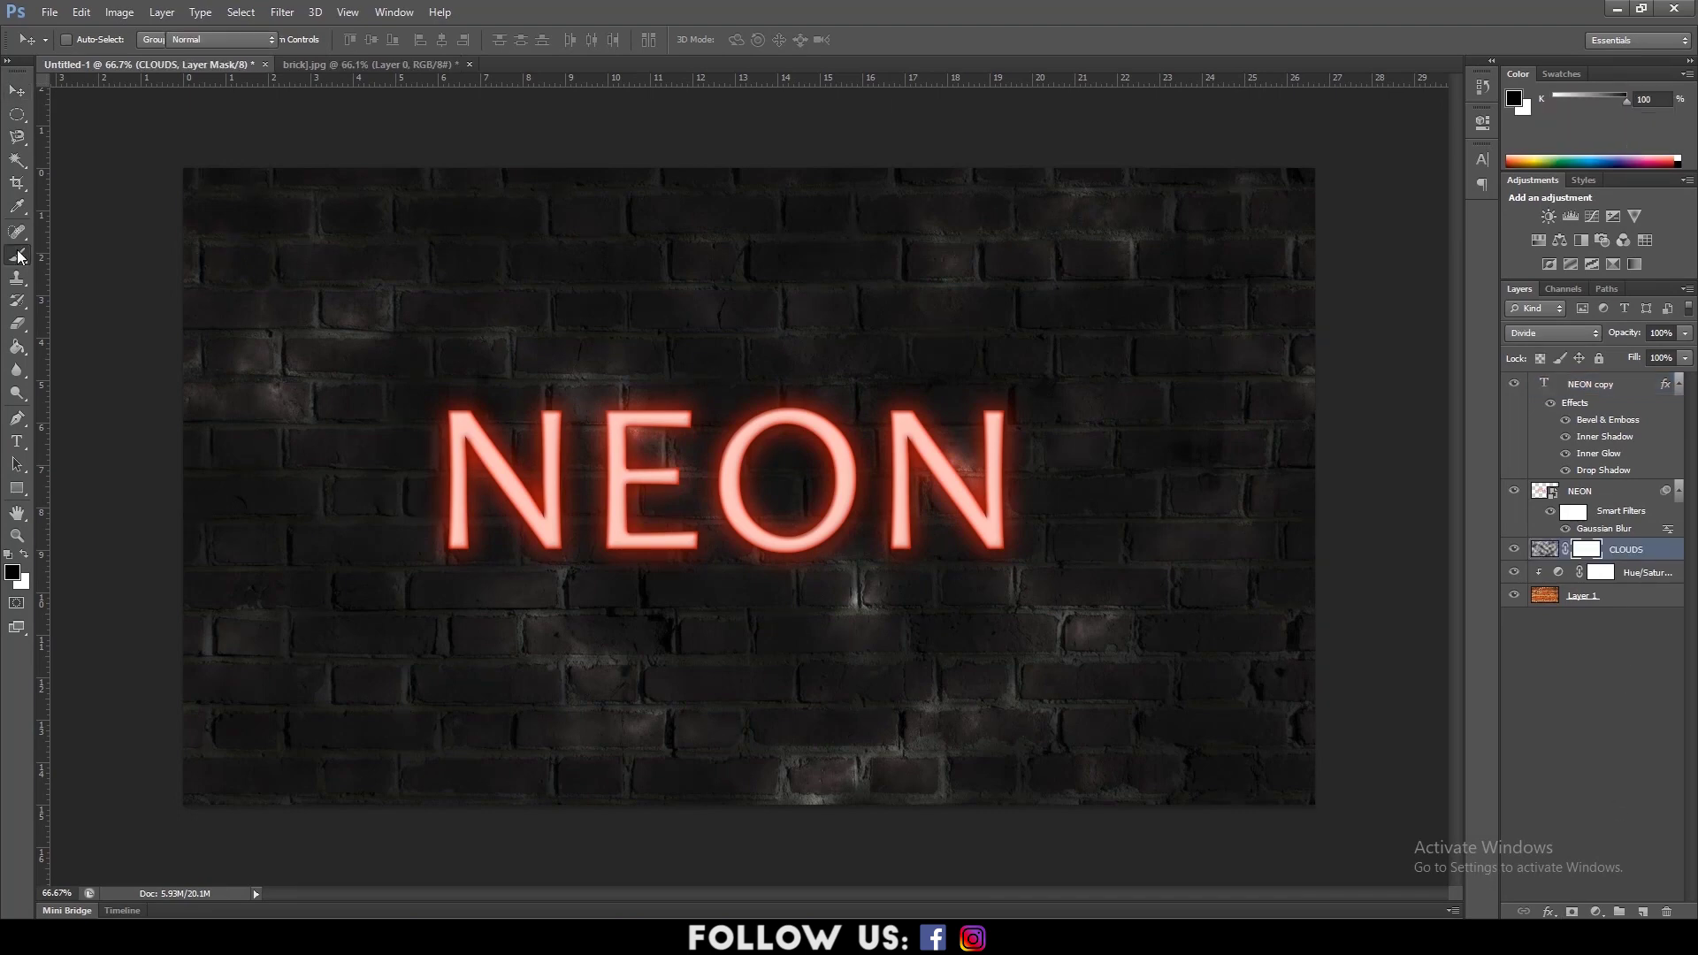
click(76, 254)
click(74, 40)
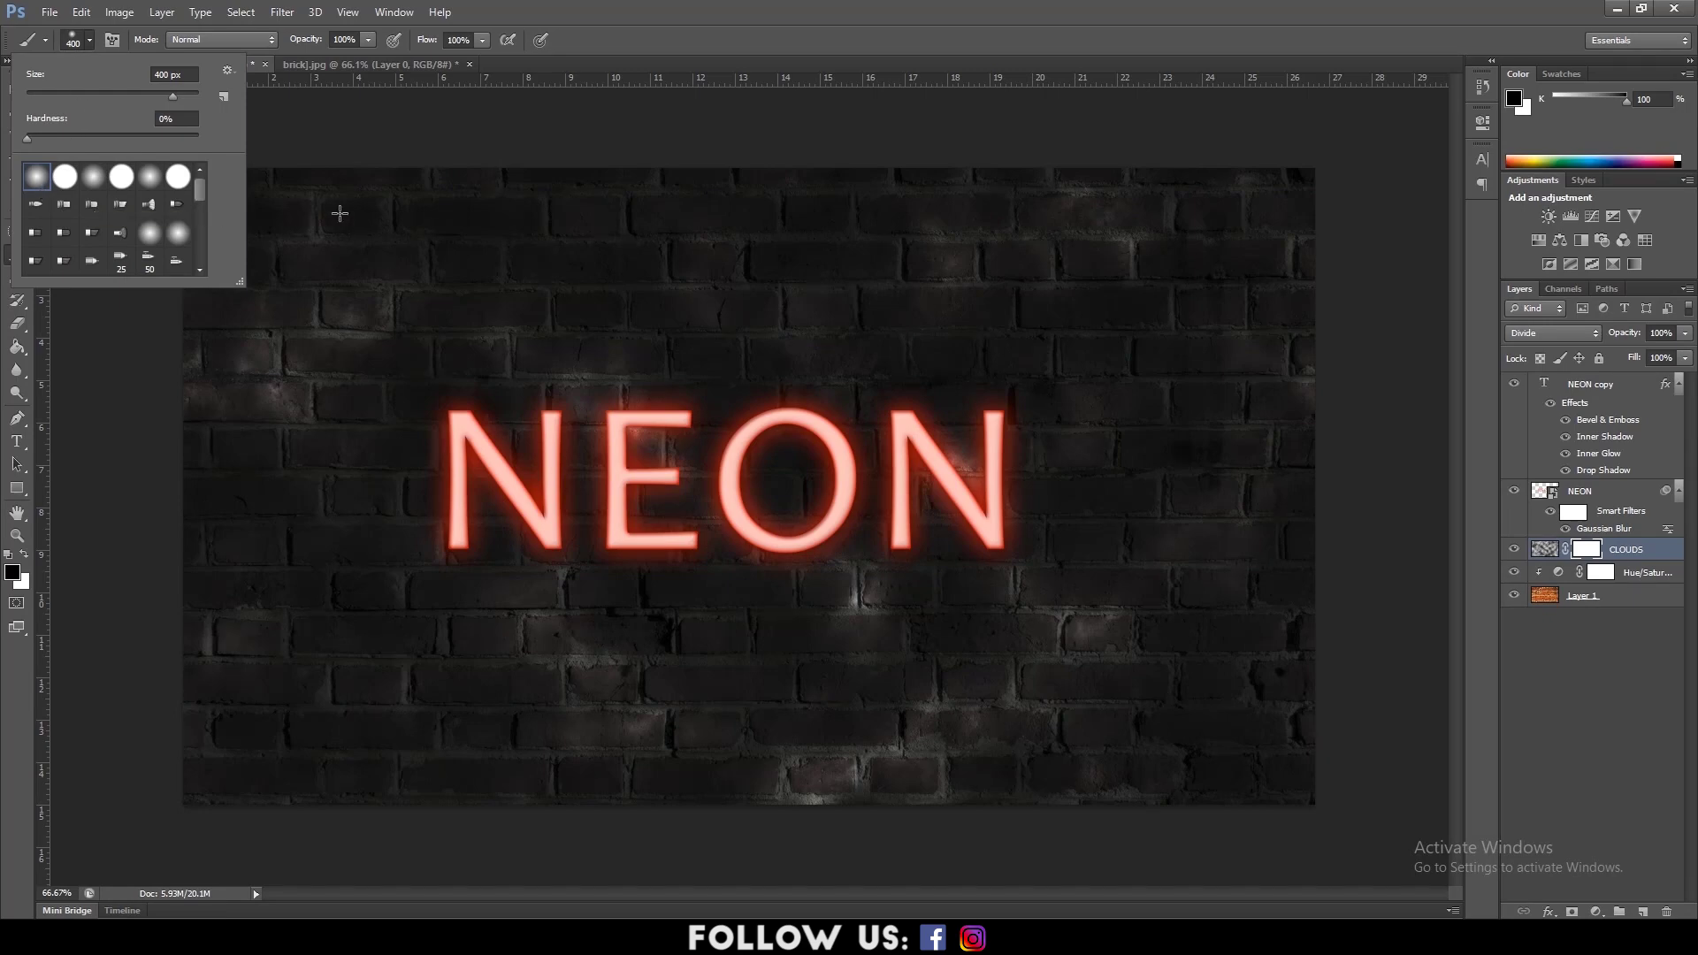
click(366, 214)
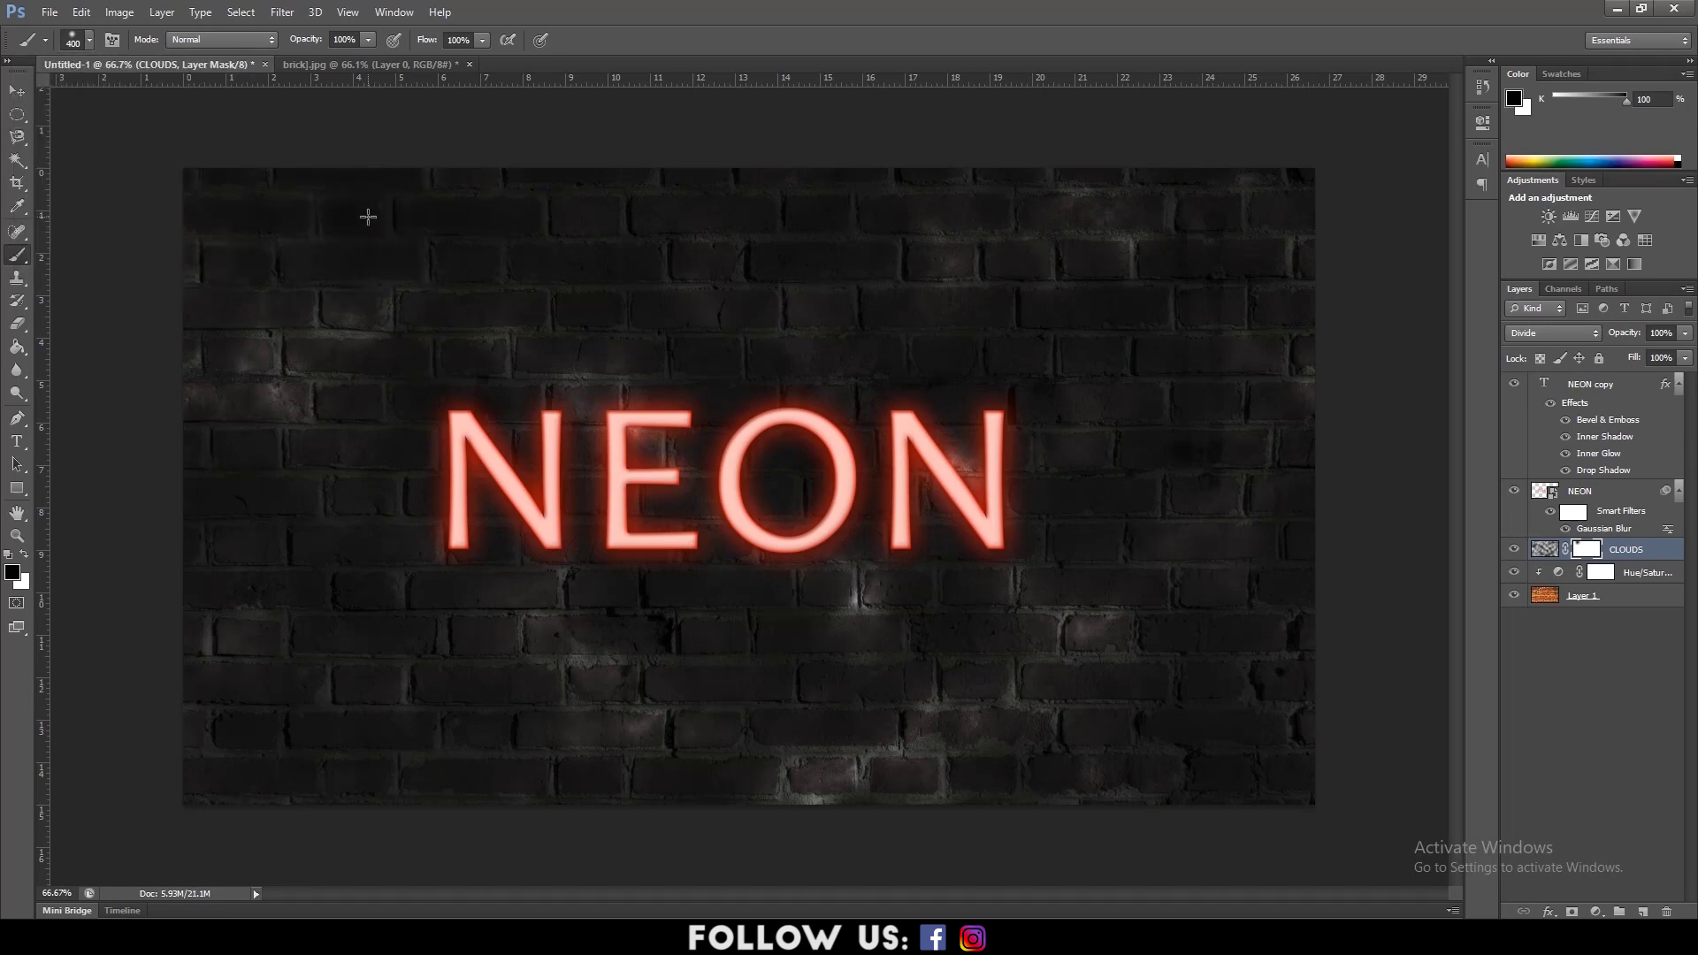
key(bracketright)
key(bracketright)
key(bracketright)
mouse_move(368, 216)
mouse_down()
mouse_move(492, 182)
mouse_move(1221, 183)
mouse_move(1016, 746)
mouse_move(260, 696)
mouse_move(267, 289)
mouse_up()
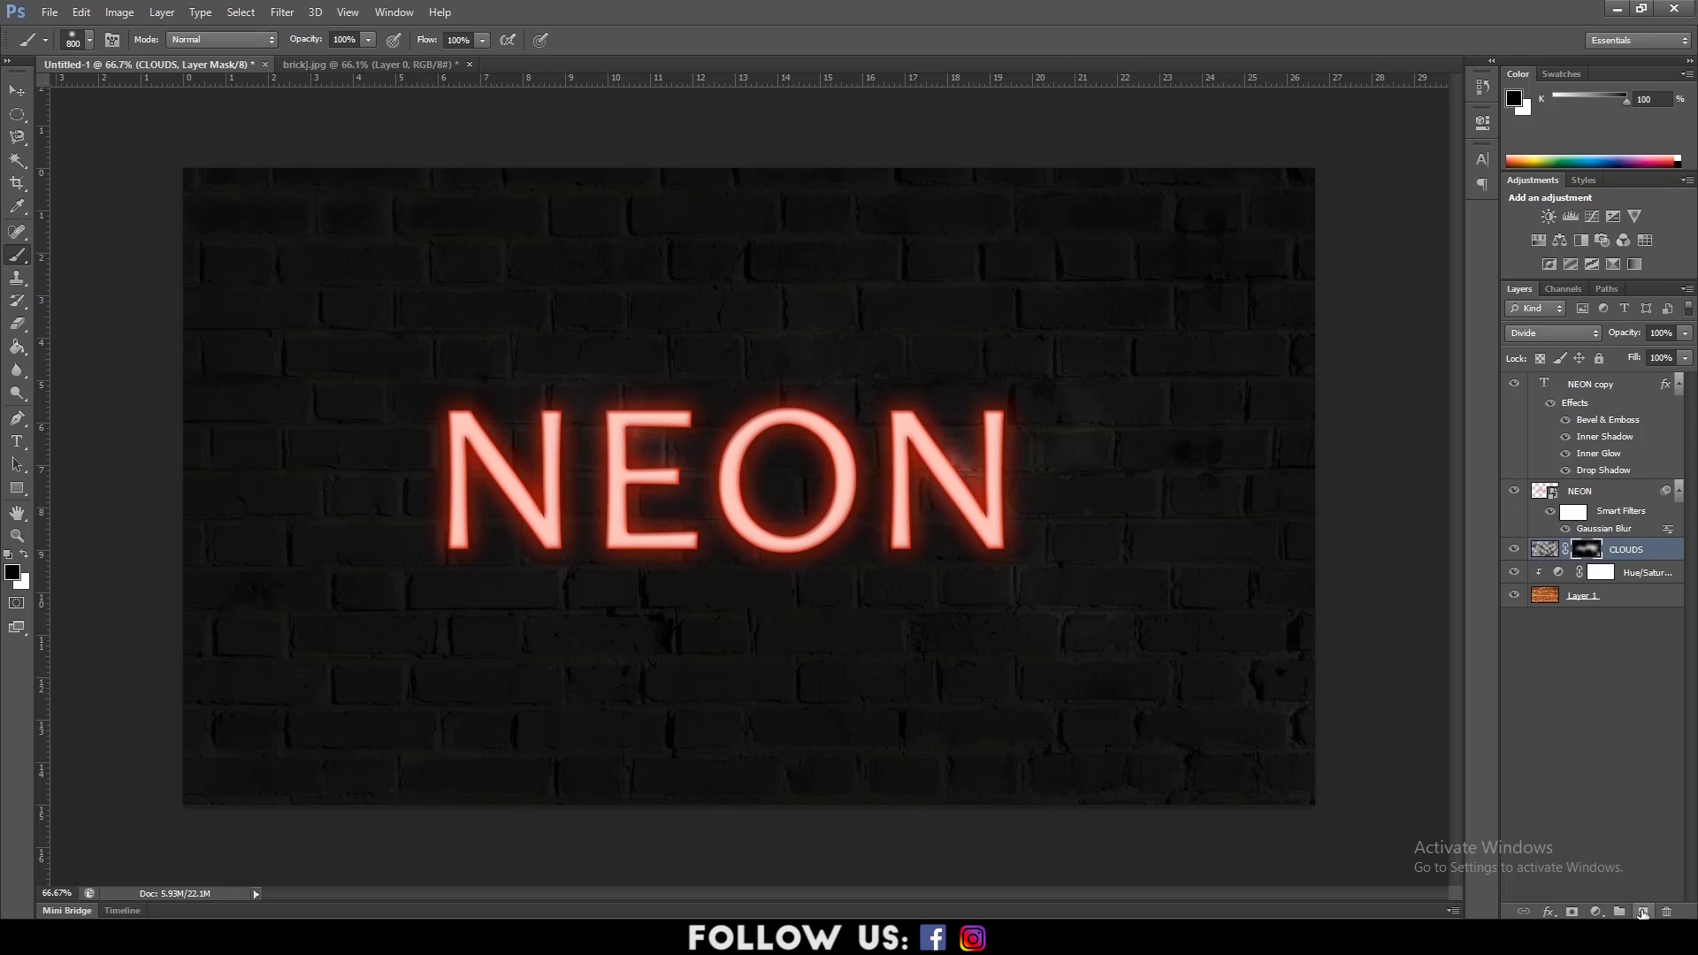
- Add a new layer named GLOW MORE and set the foreground colour to #FF1200
click(1642, 913)
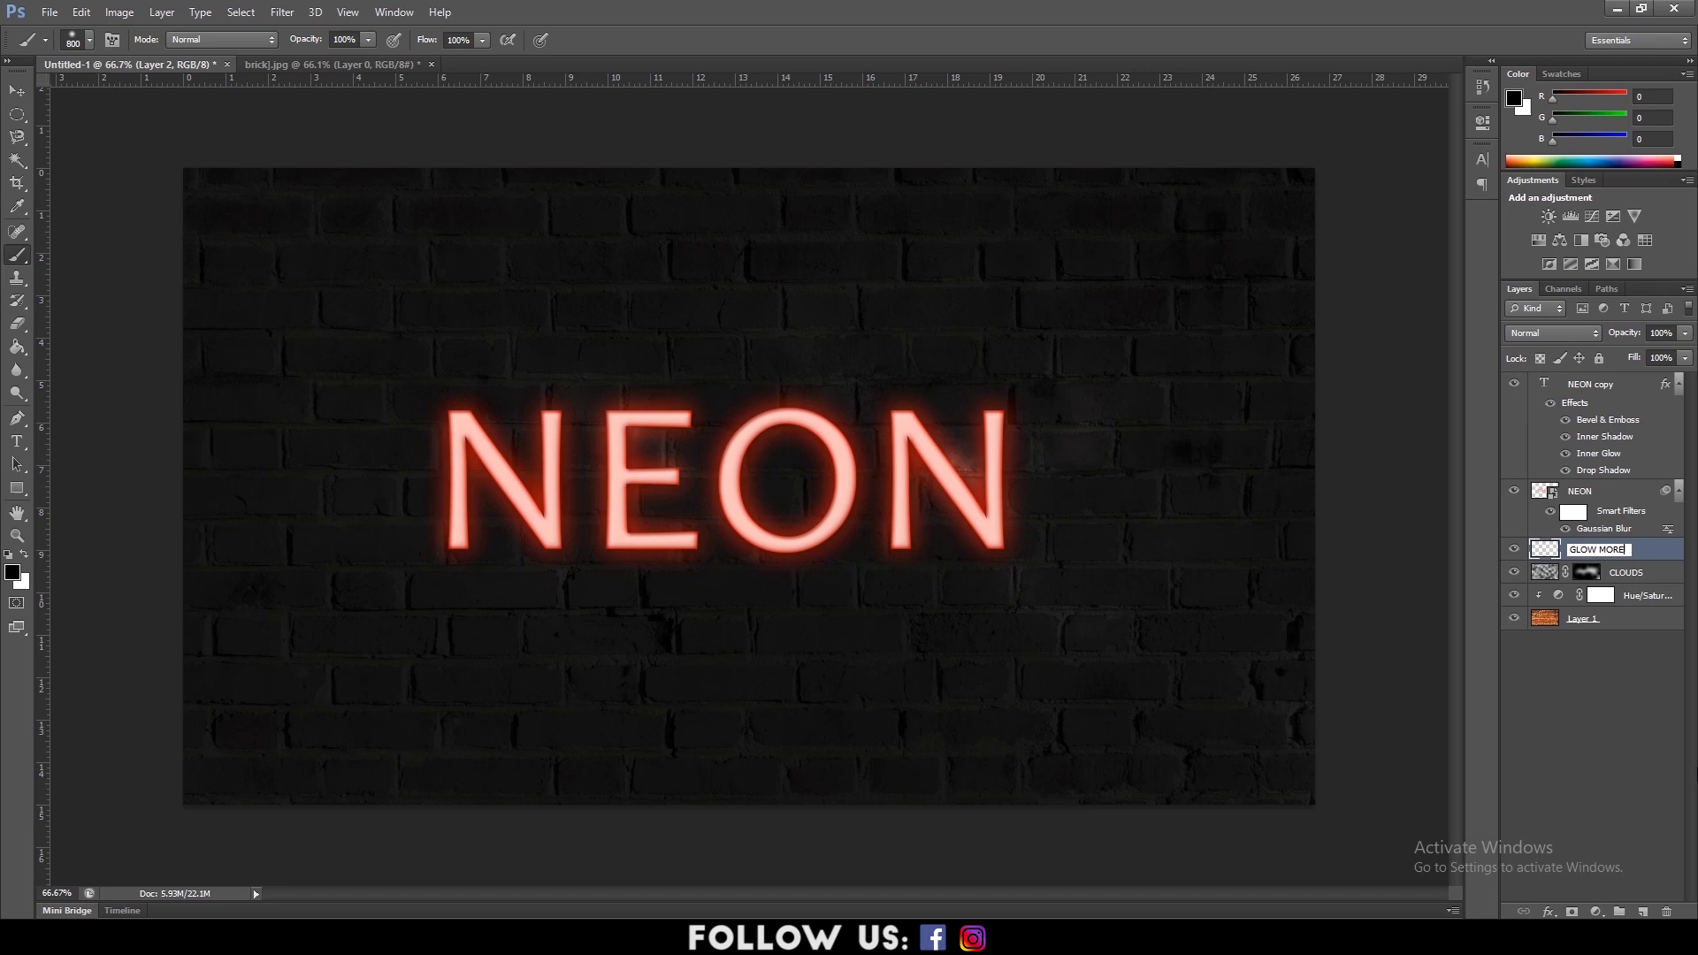
key(Return)
click(14, 573)
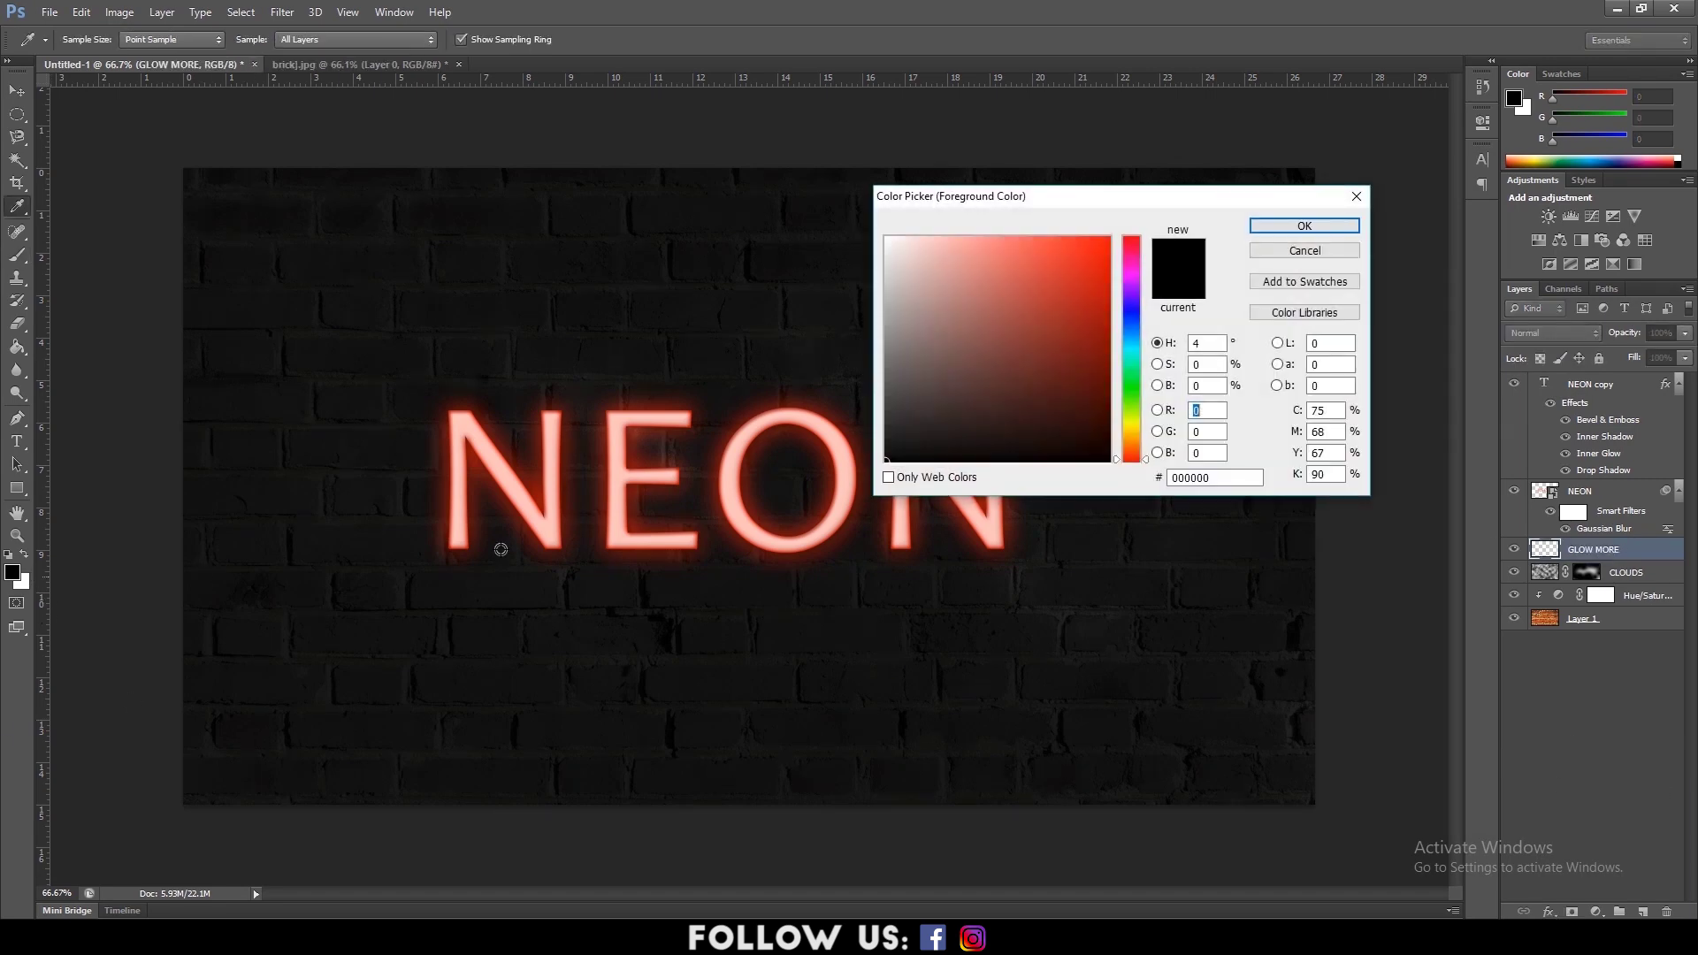
text(FF1200)
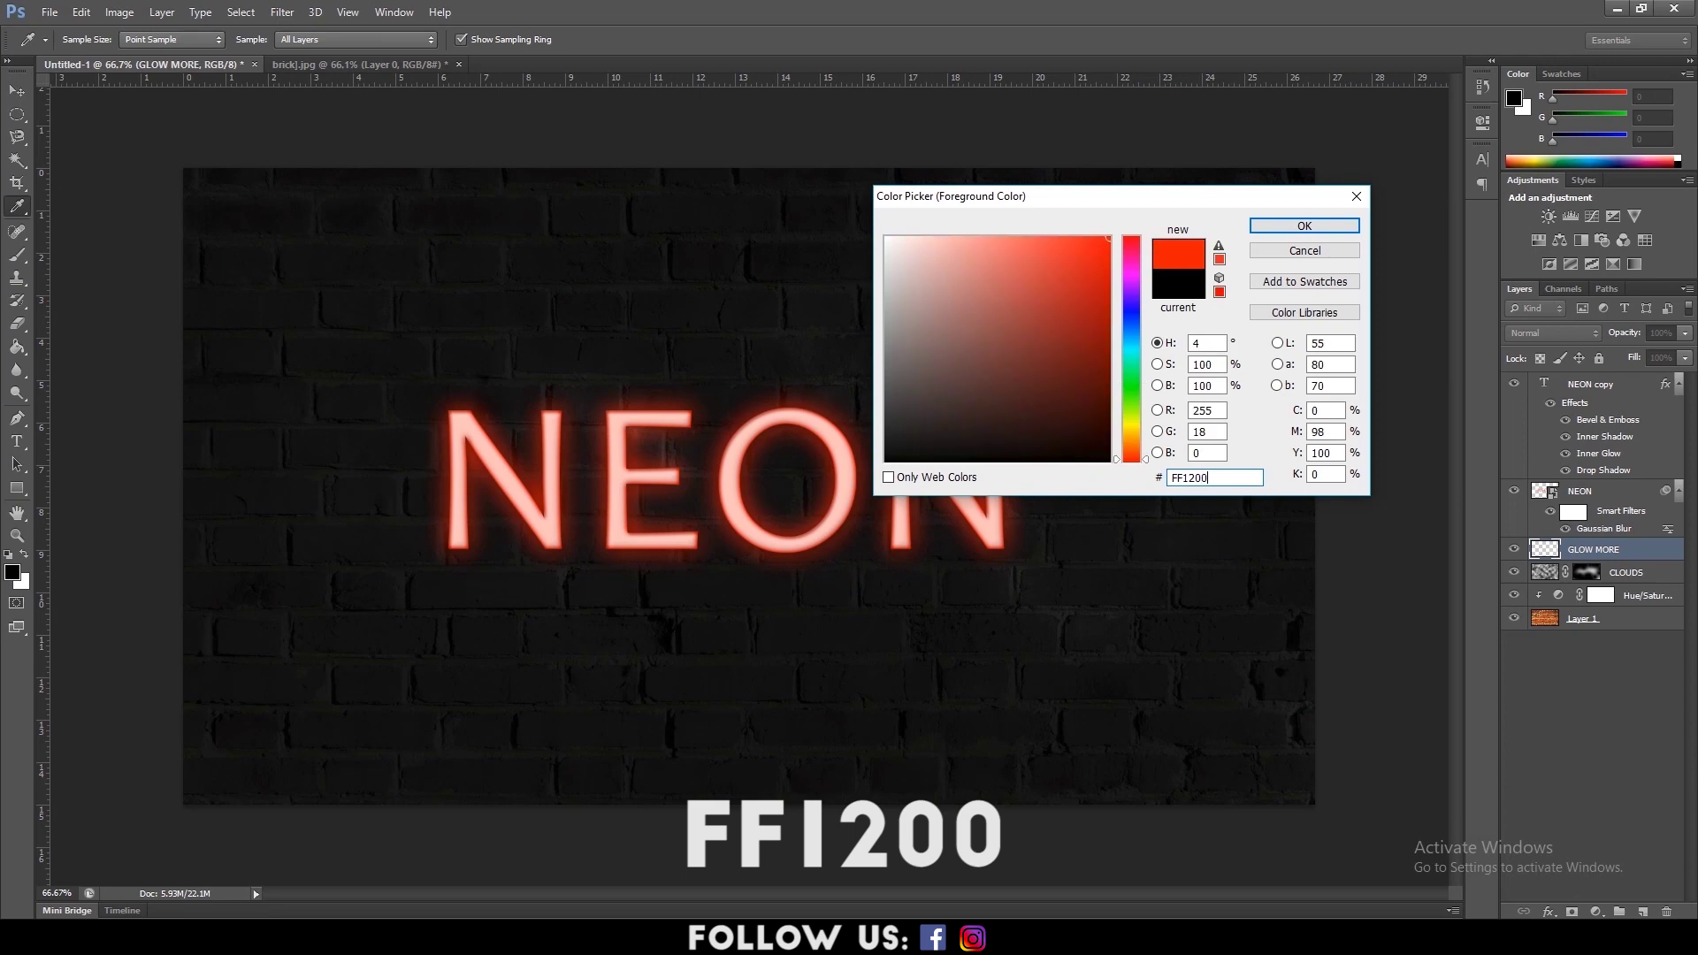
key(Return)
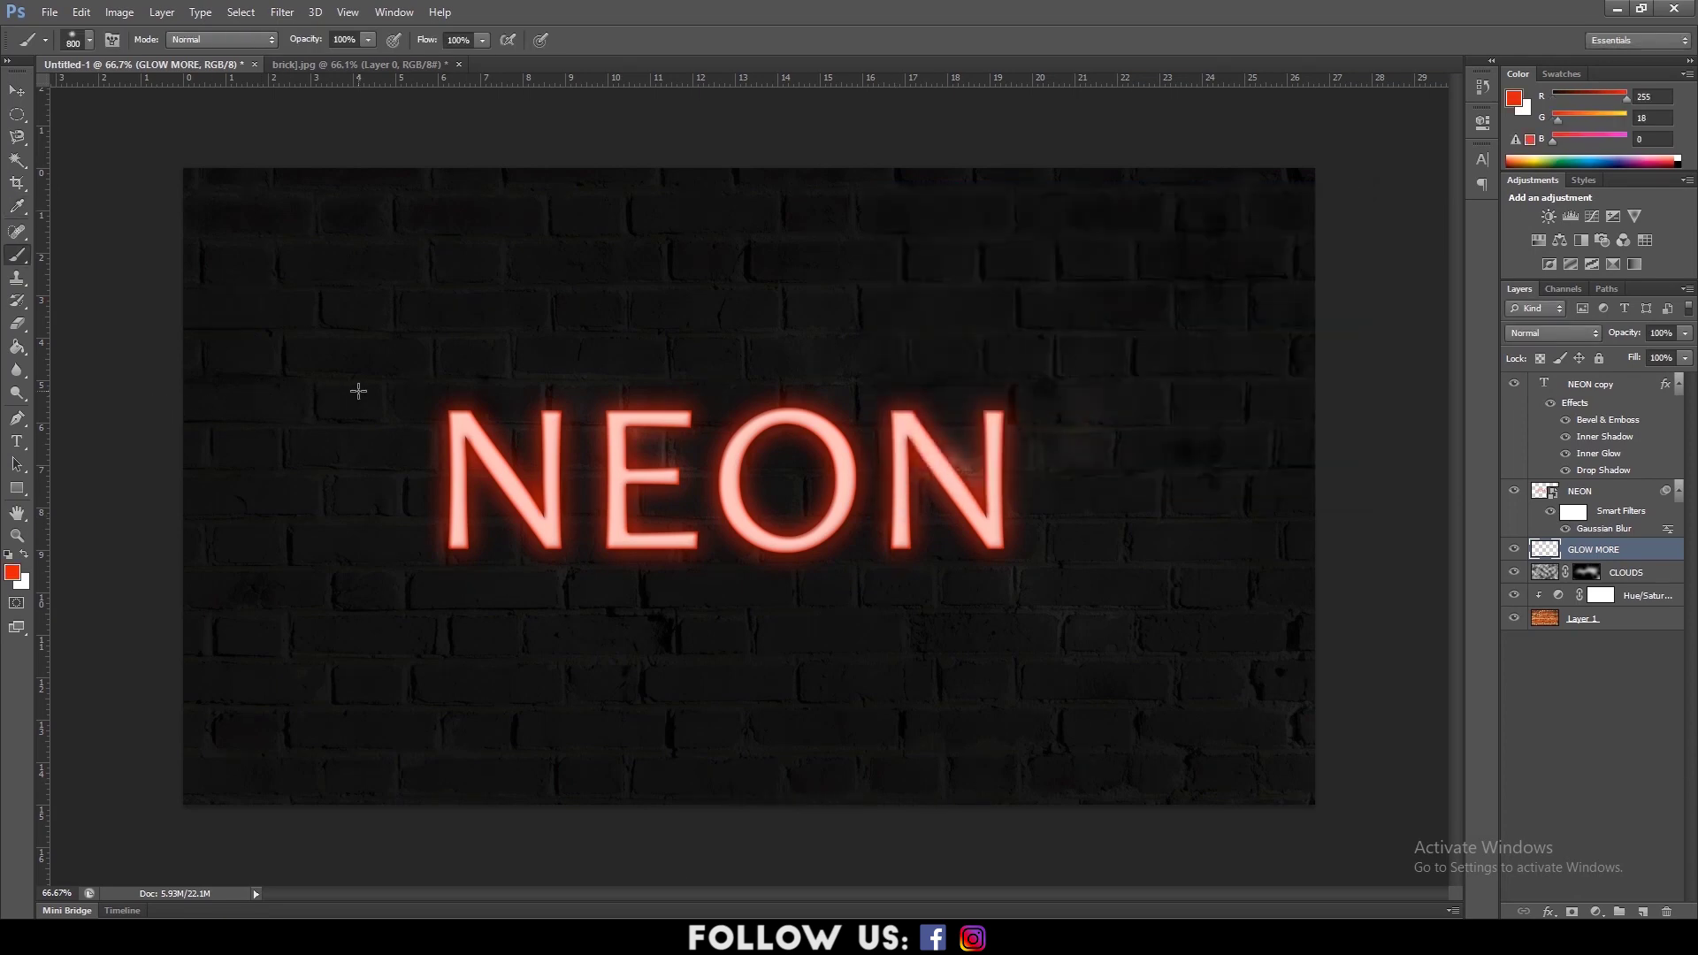
- Paint a large red glow across the NEON text with a soft round 800 px brush
click(80, 41)
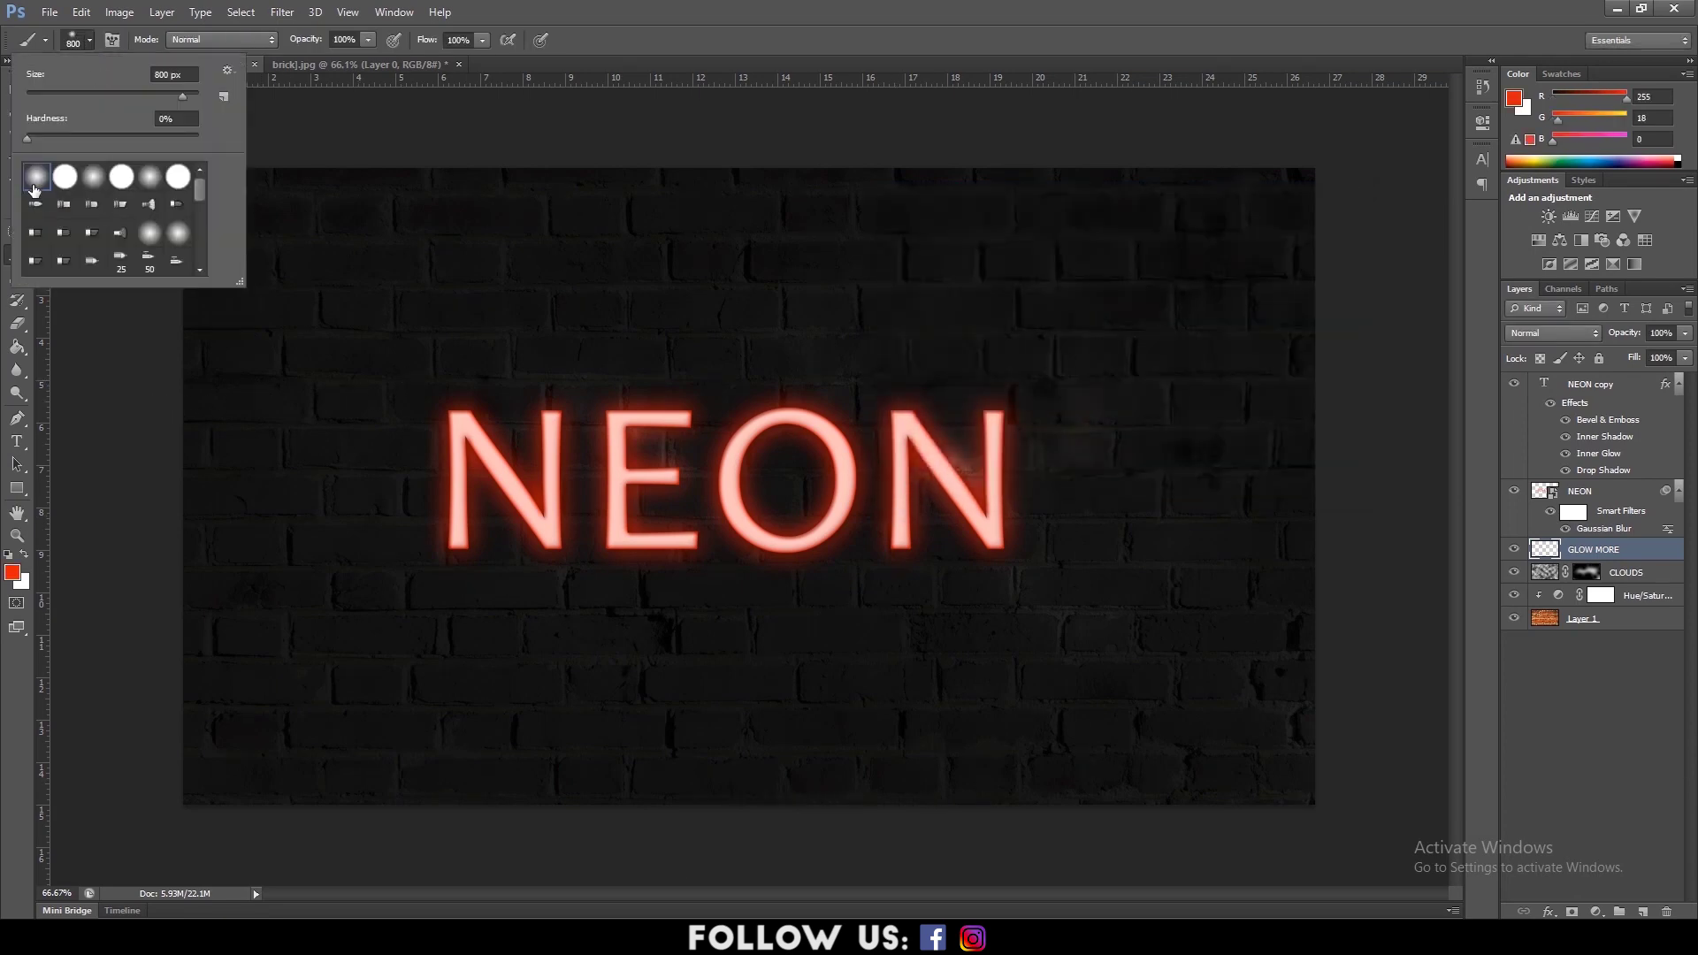
double_click(33, 188)
mouse_move(531, 513)
mouse_down()
mouse_move(856, 455)
mouse_move(982, 492)
mouse_move(672, 425)
mouse_move(470, 482)
mouse_move(526, 455)
mouse_move(981, 489)
mouse_move(763, 555)
mouse_move(796, 574)
mouse_up()
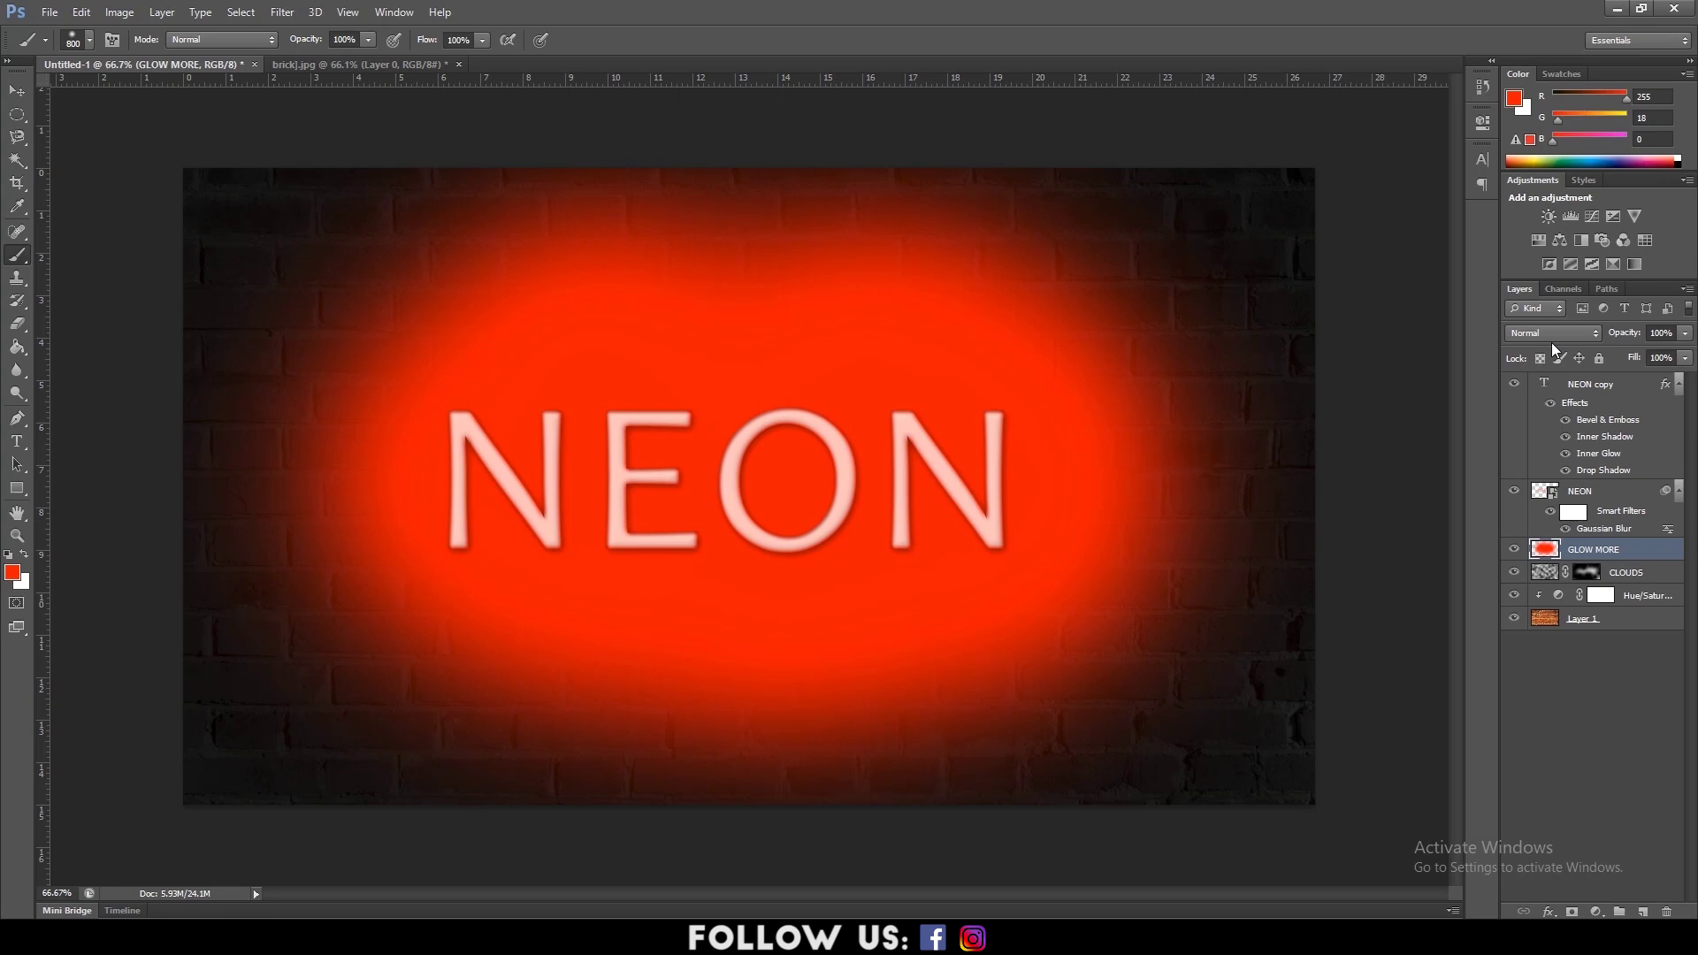
- Switch the GLOW MORE layer's blend mode to Soft Light for a subtle red glow
click(1555, 334)
click(1572, 578)
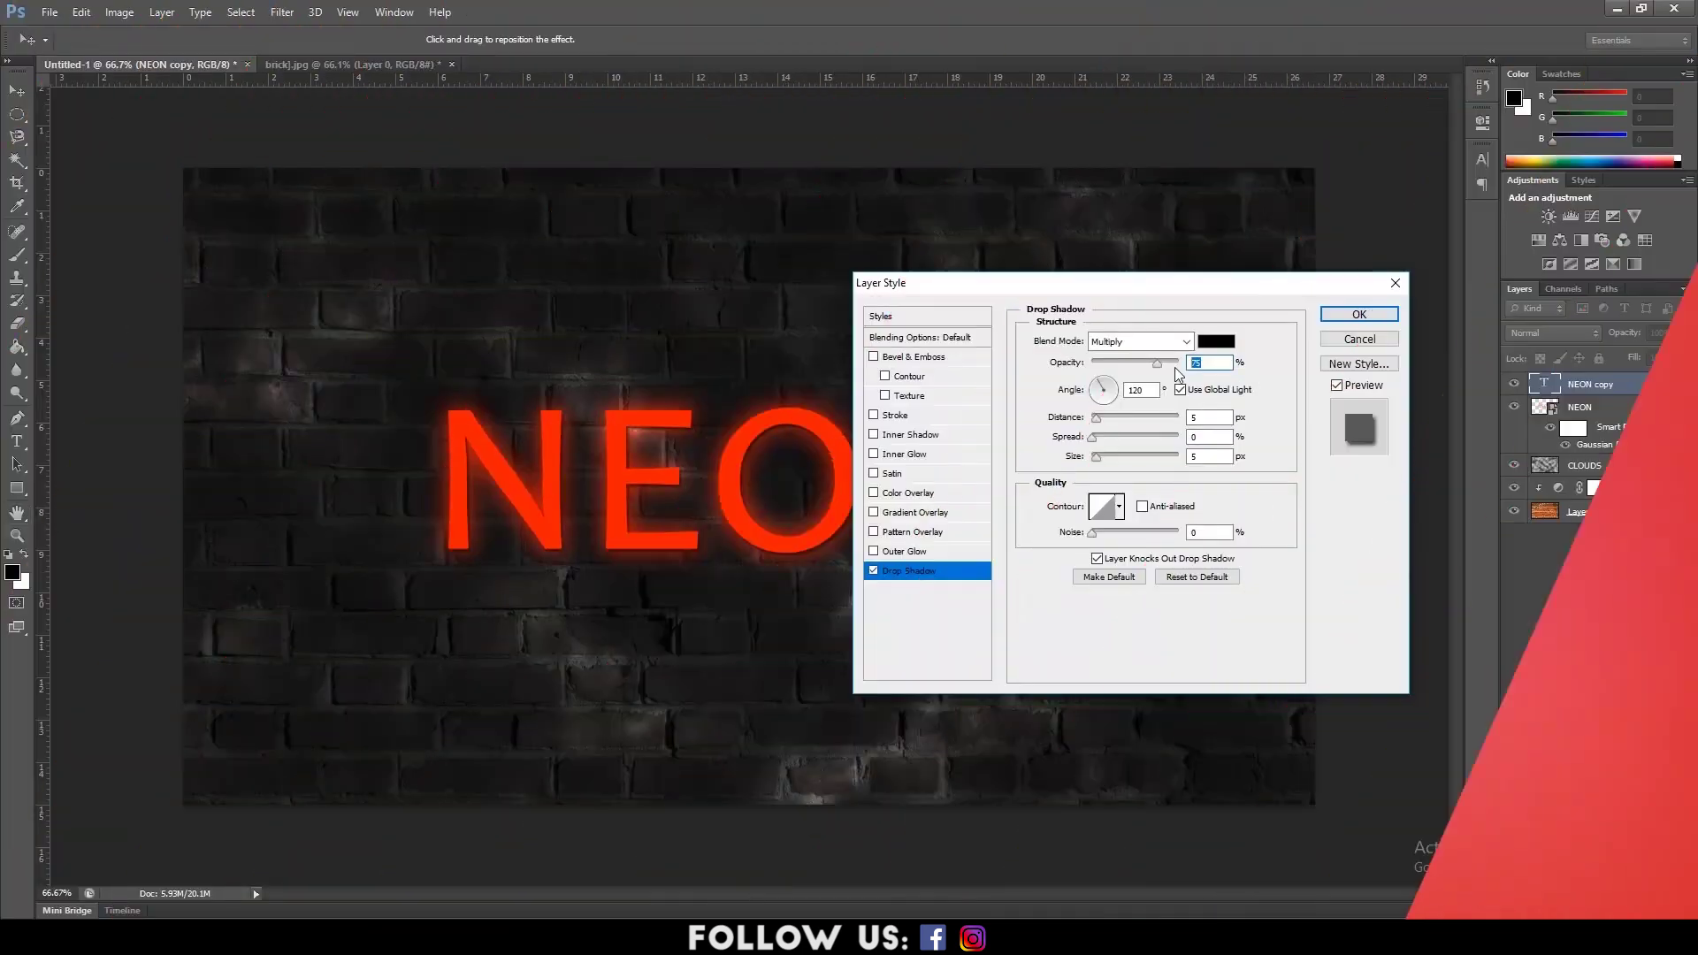
- Enable Inner Glow with a new glow colour, plus Inner Shadow, on the NEON copy text
click(874, 454)
click(1039, 417)
click(1300, 221)
click(902, 434)
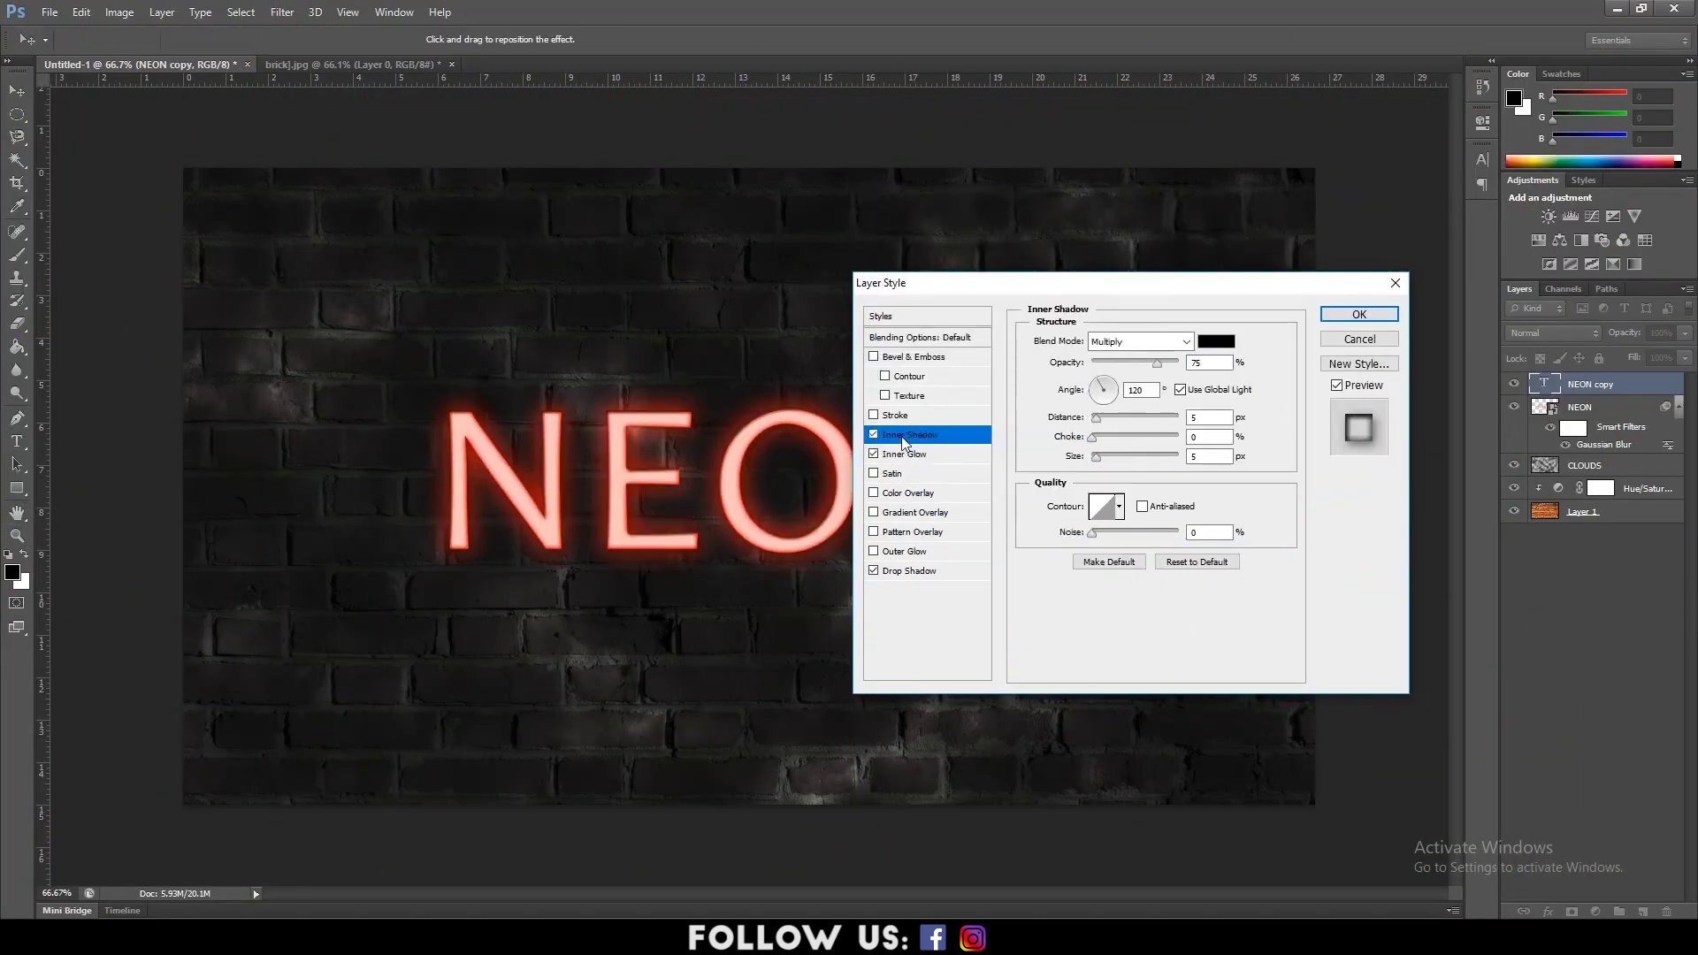